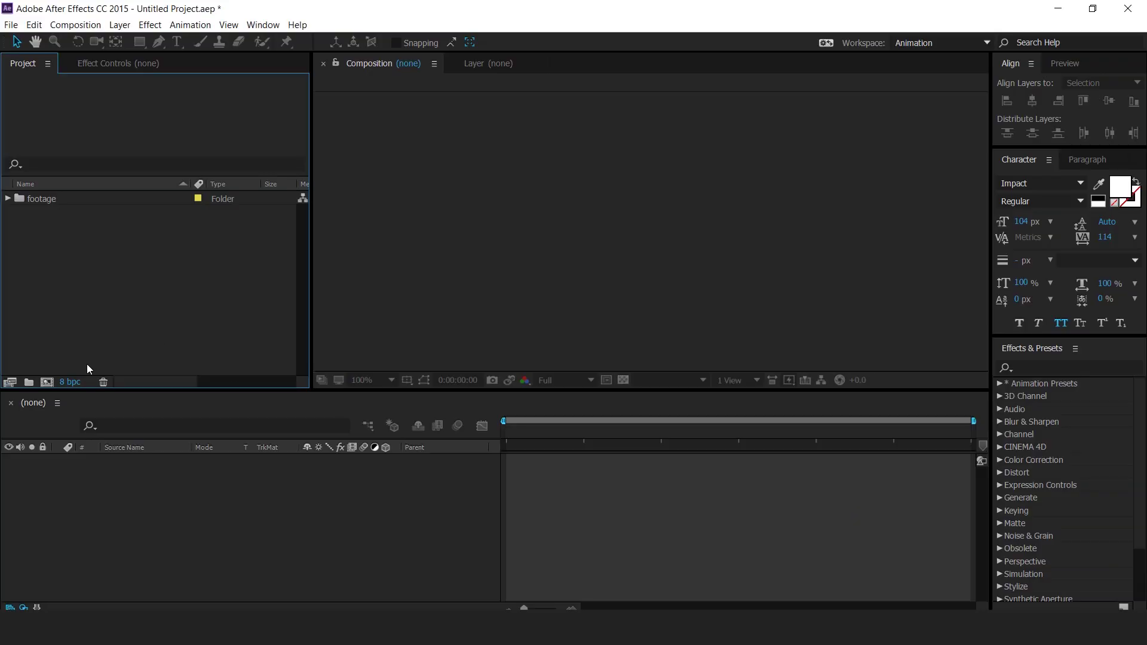
- Create a new HDTV 1080 29.97 composition named main comp with a 30-second duration
left_click(47, 382)
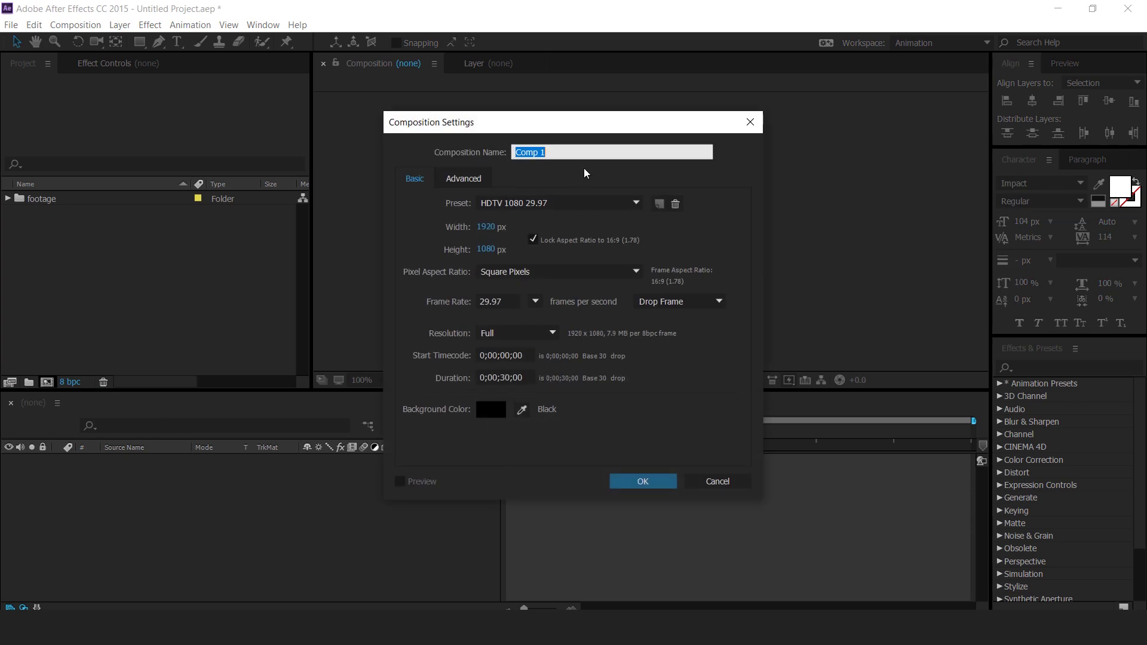
type("main co")
key("Return")
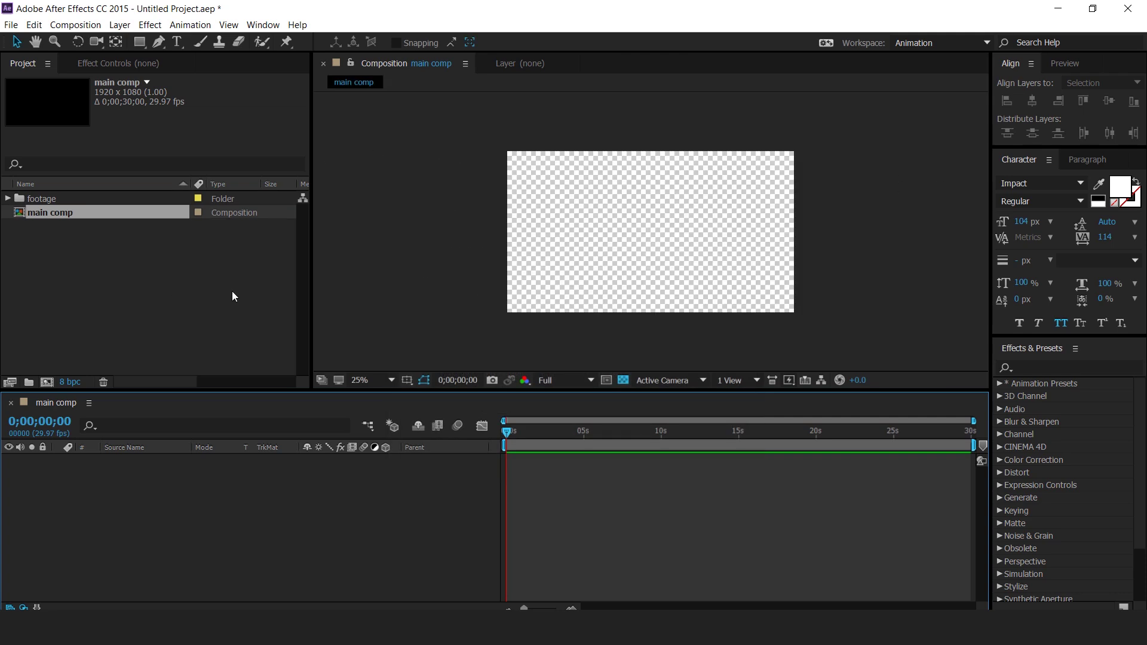
- Create a second HDTV 1080 29.97 composition named scene1 and turn off the transparency grid in its preview
left_click(46, 382)
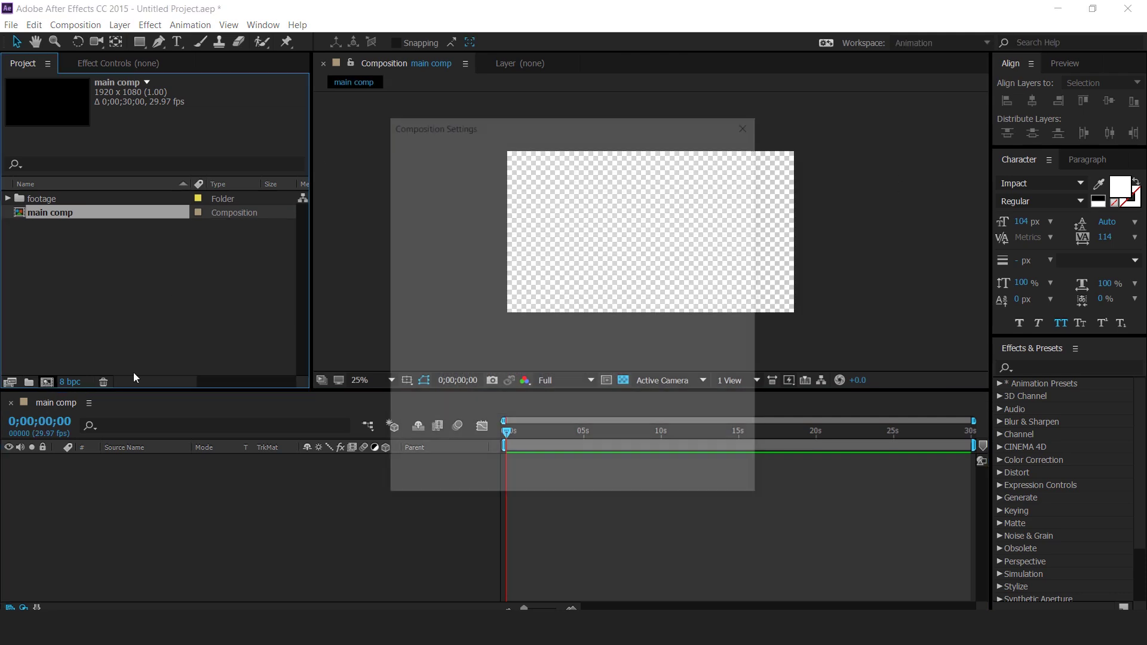
type("scene1")
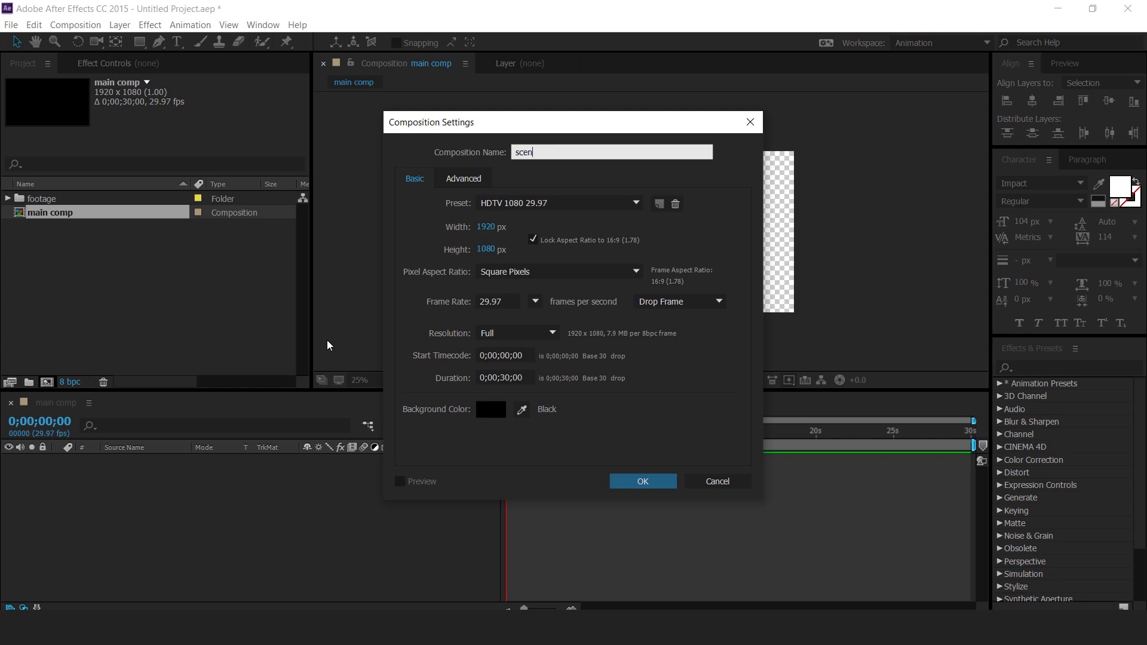
key("Return")
left_click(623, 380)
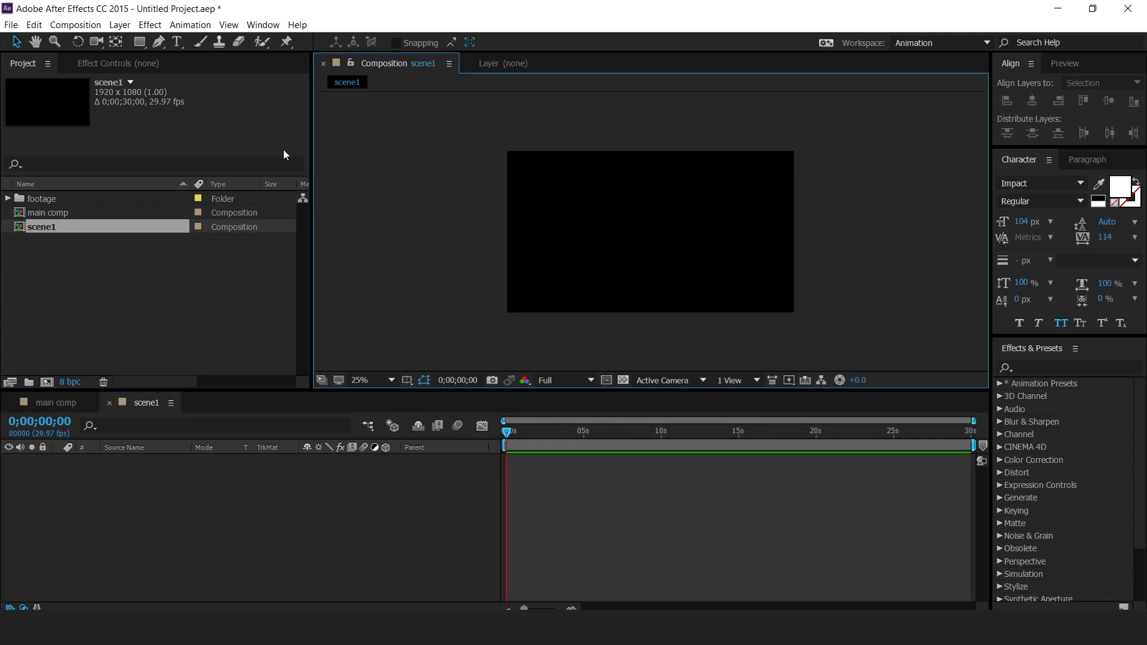
- Add two separate text layers to scene1, reading "the" and, below it, "Cinematic title"
left_click(177, 42)
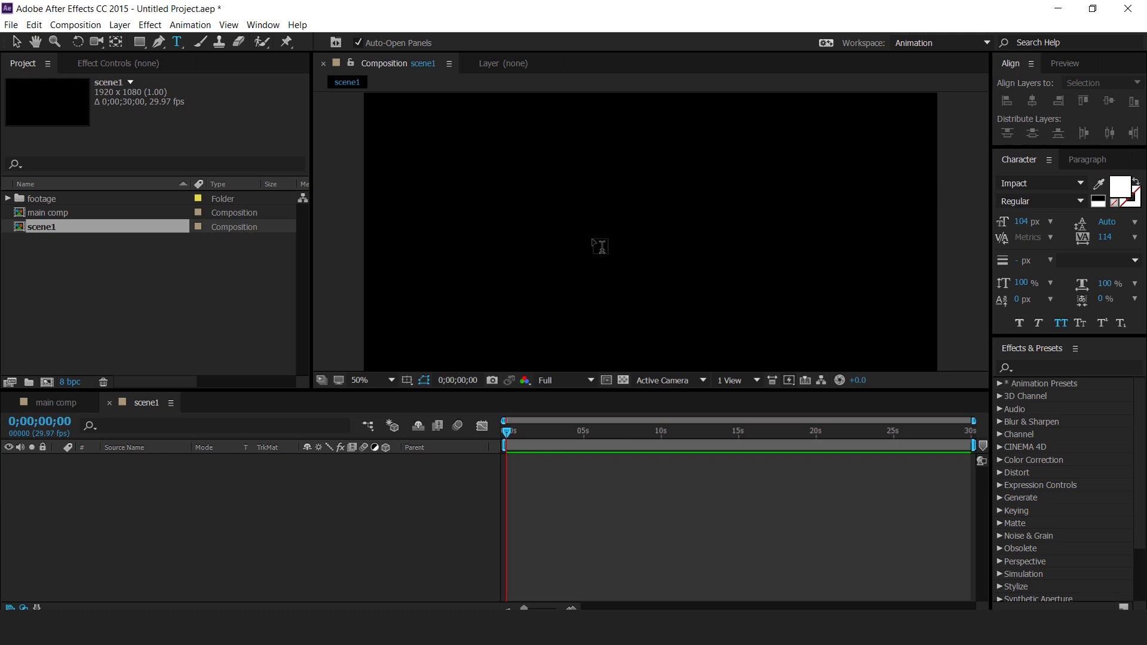
left_click(638, 220)
type("the")
left_click(16, 42)
left_click(176, 42)
left_click(587, 249)
type("Cinematic title")
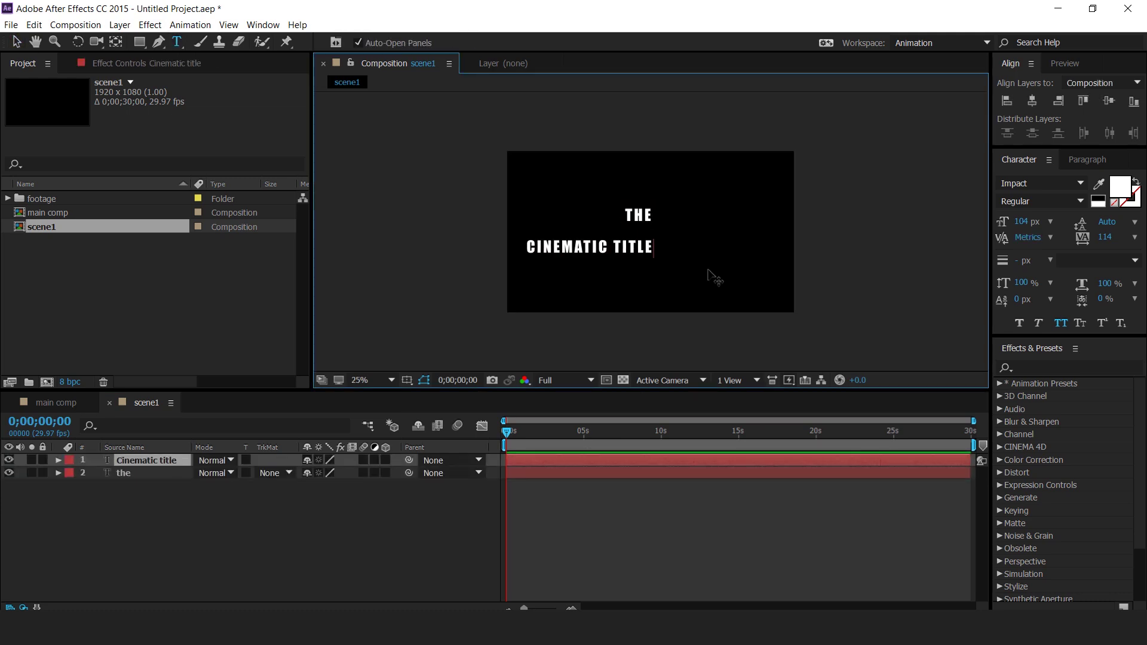
key("Escape")
key("v")
- Align both text layers by their horizontal centres, and resize and arrange them closely mid-frame, with "Cinematic title" at 128 px
key("ctrl+a")
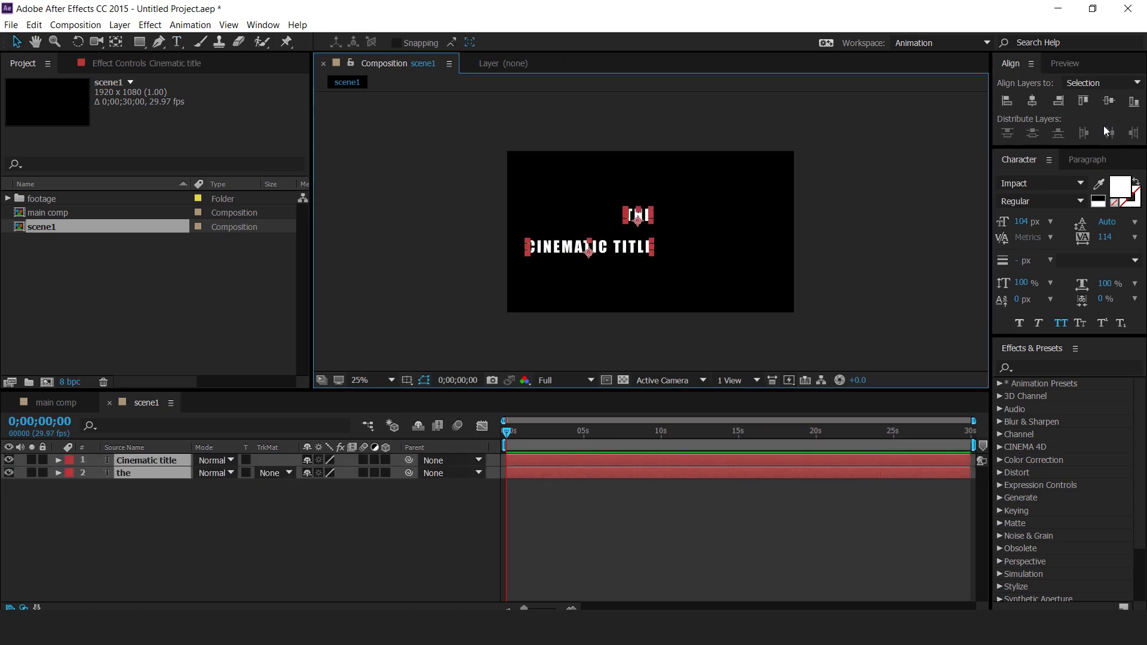
left_click(1033, 101)
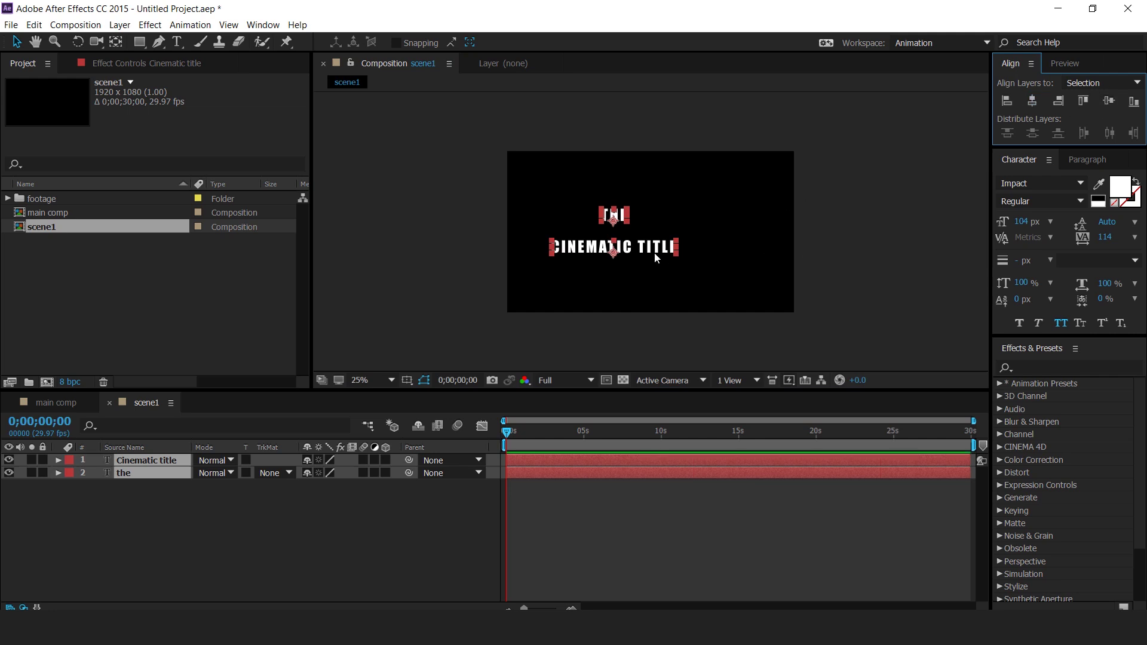
scroll(659, 252, "up", 1)
left_click(643, 207)
mouse_move(1018, 221)
left_mouse_down()
mouse_move(1004, 222)
mouse_move(1040, 221)
left_mouse_up()
left_click(146, 460)
left_click(239, 538)
scroll(797, 178, "down", 1)
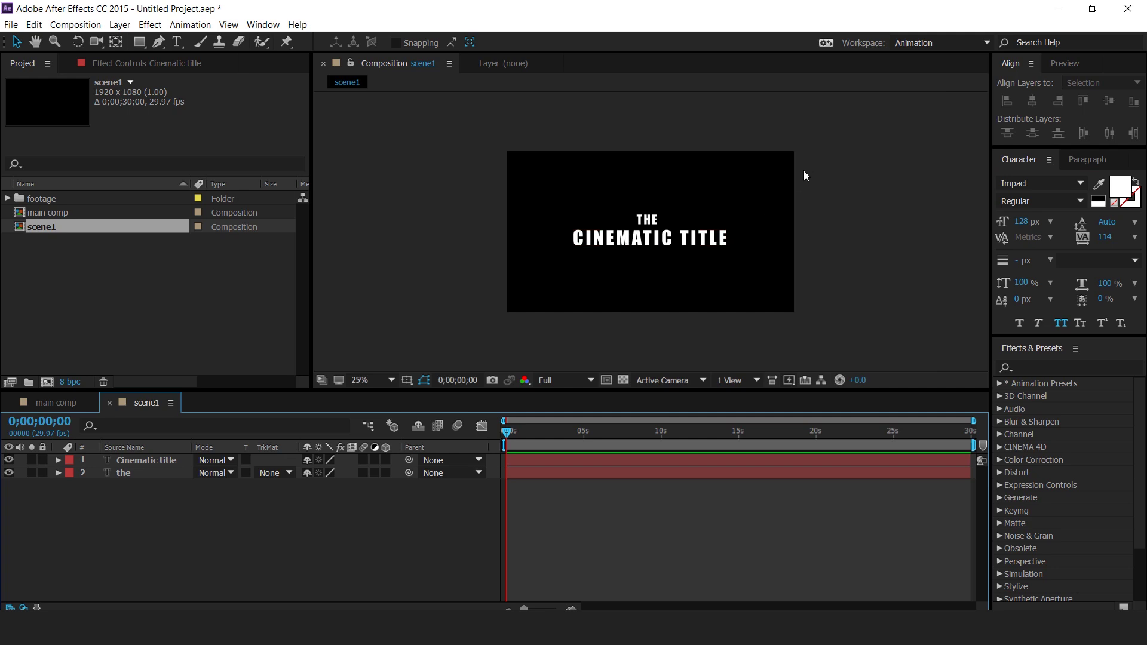
- Pre-compose both text layers into a composition named edit title, moving all attributes into it
left_click_drag(246, 533, 138, 459)
right_click(144, 462)
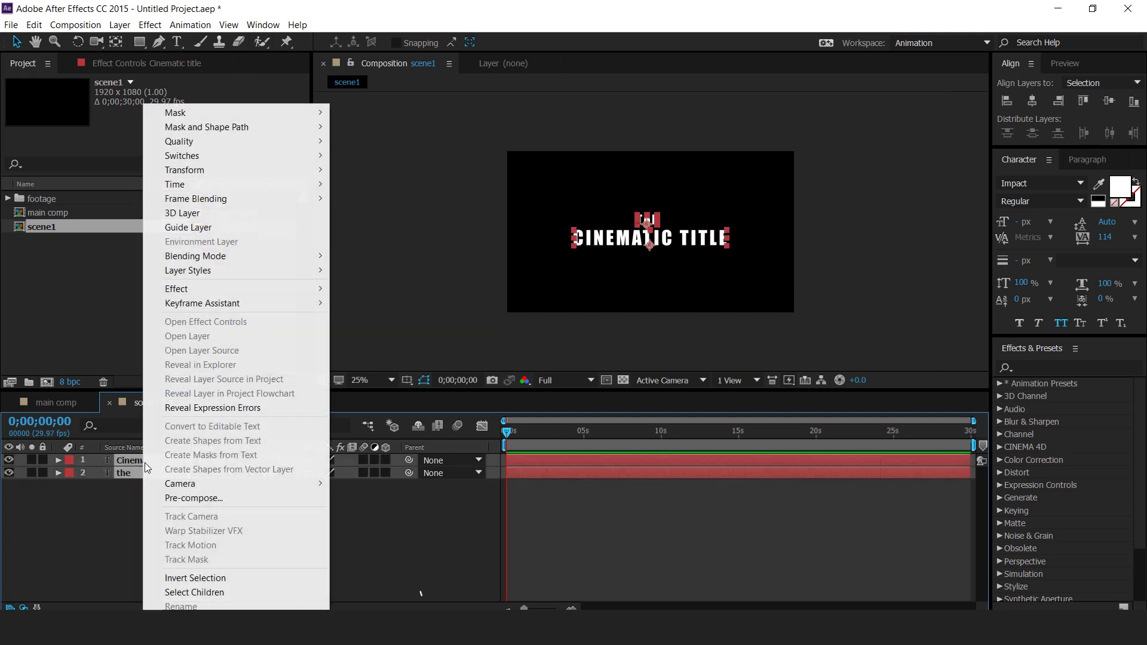
left_click(198, 500)
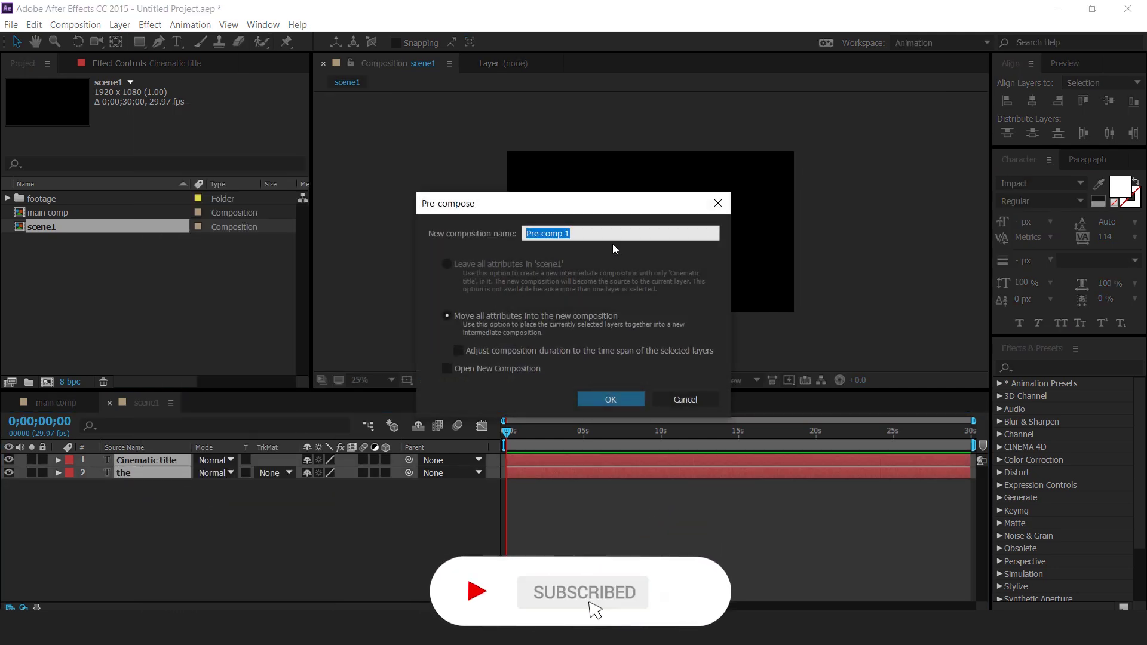
type("edit")
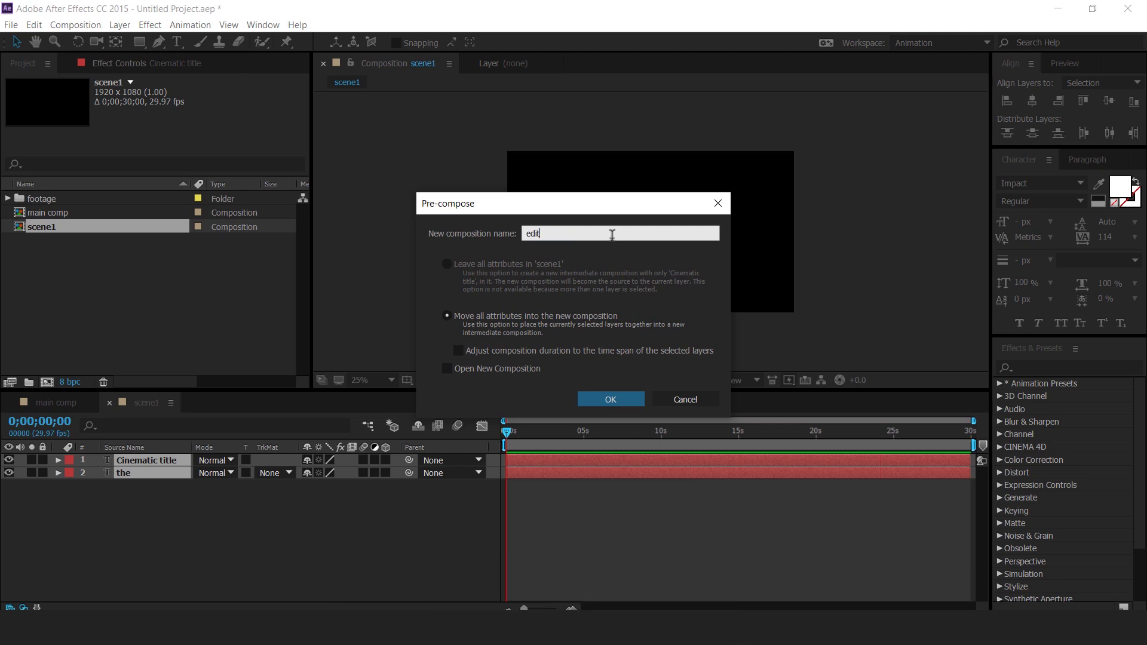
type(" title")
left_click(606, 399)
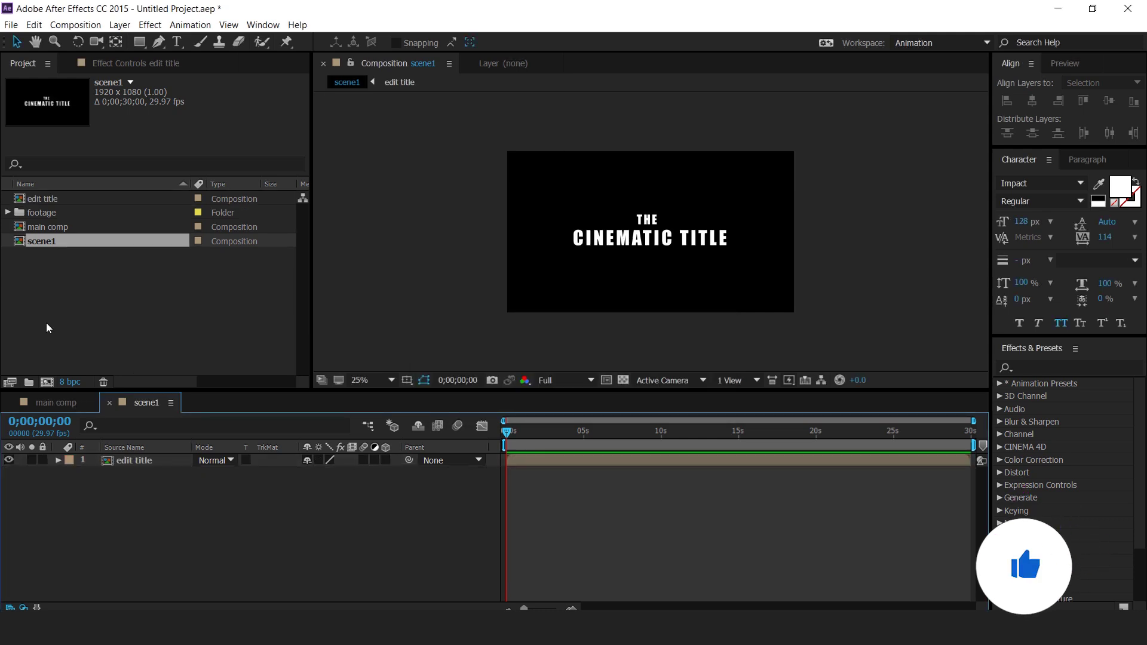
- Create a new HDTV 1080 29.97 composition named title logo comp
left_click(46, 382)
type("title logo comp")
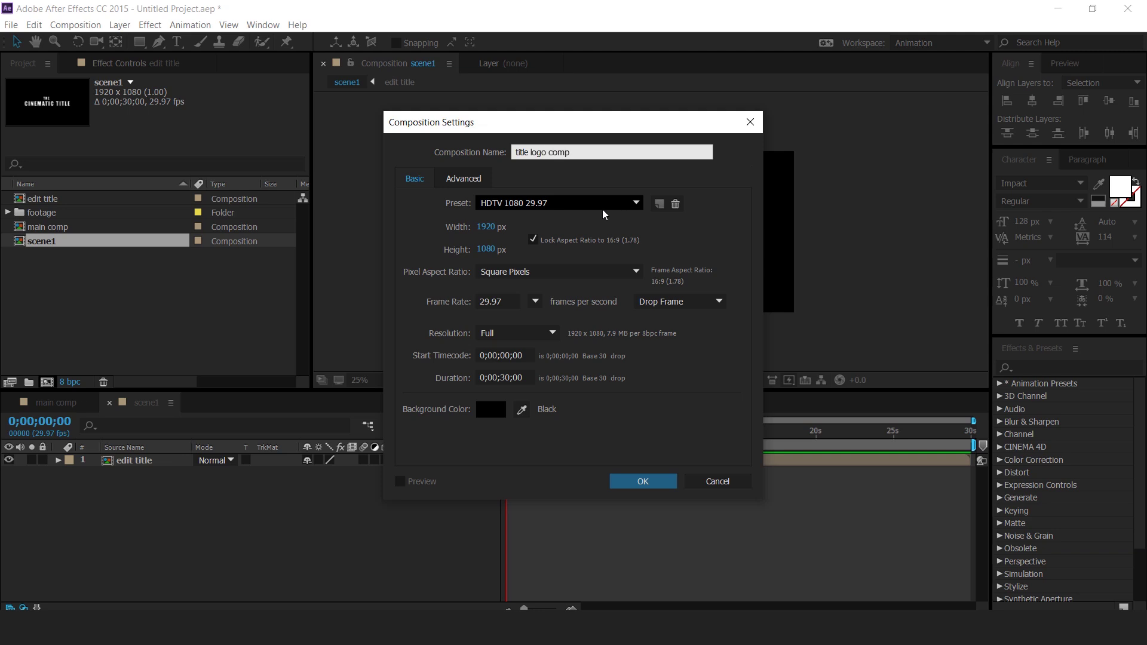
left_click(643, 481)
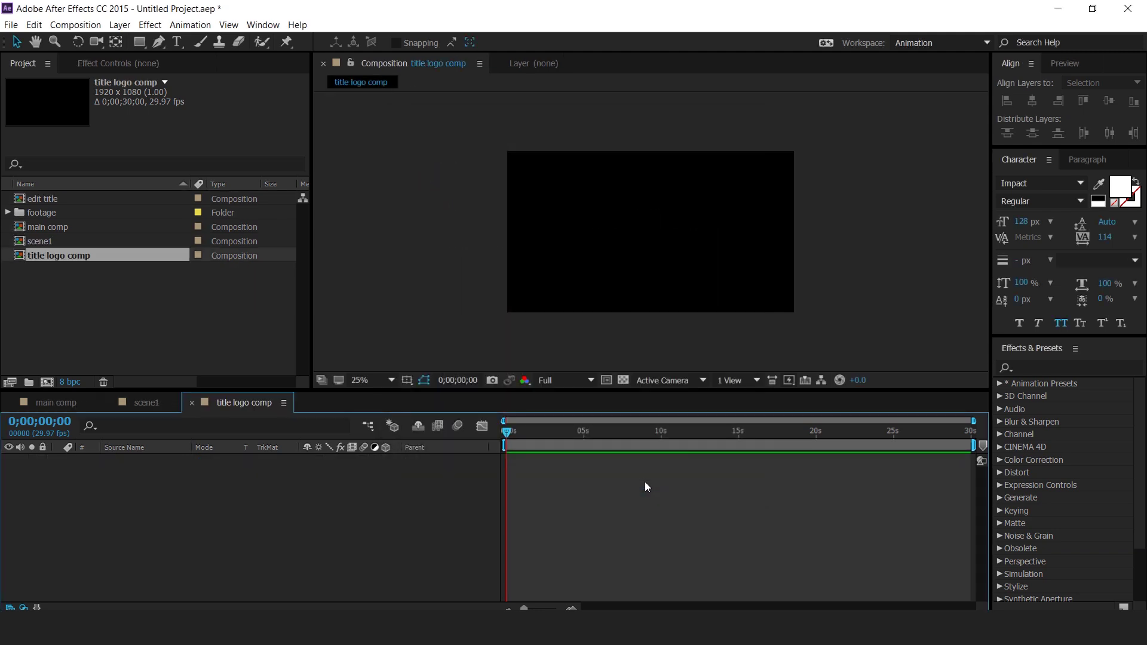
- Add a 1920 x 1080 white (FFFFFF) solid layer to title logo comp
right_click(365, 487)
mouse_move(489, 360)
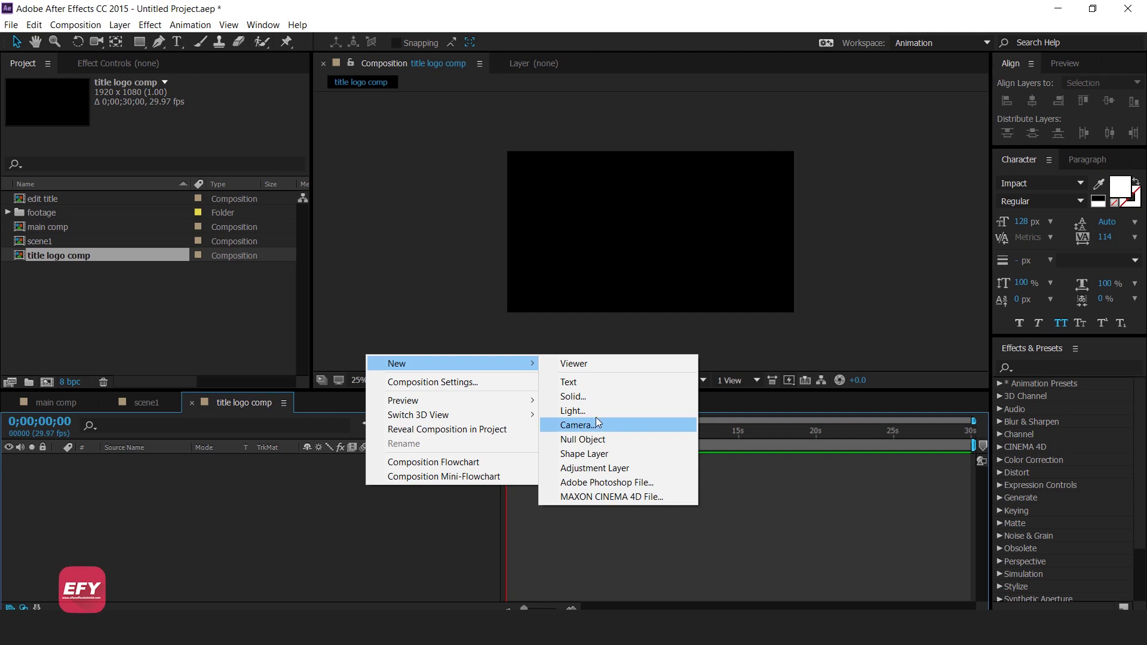
left_click(574, 396)
left_click(565, 404)
left_click(677, 276)
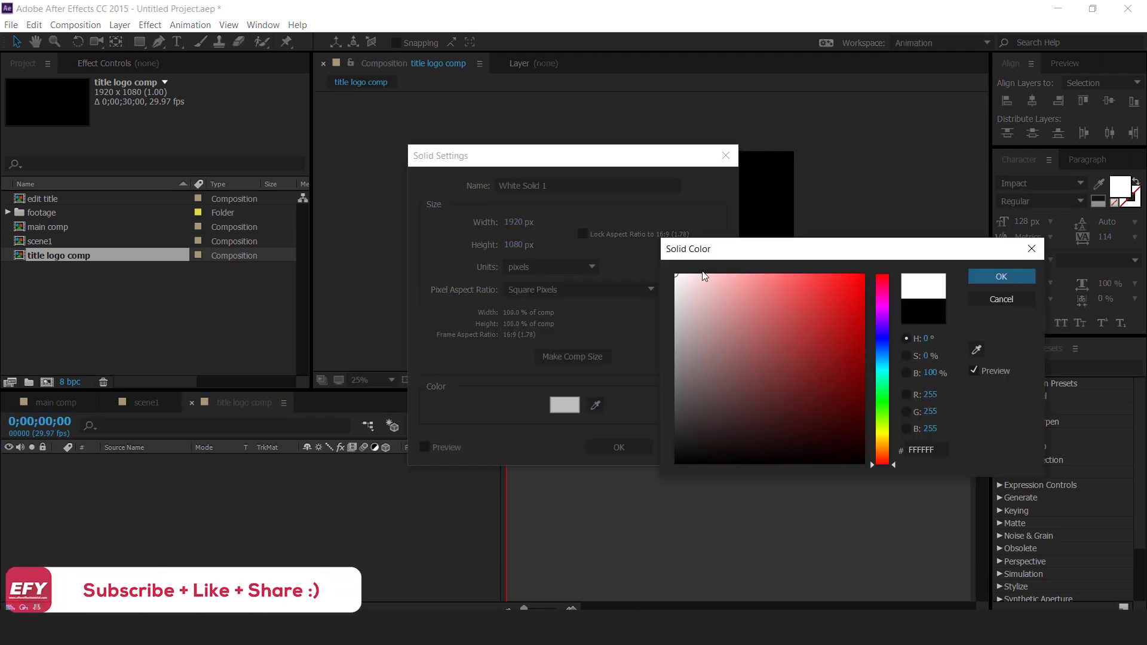
left_click(1001, 276)
left_click(609, 447)
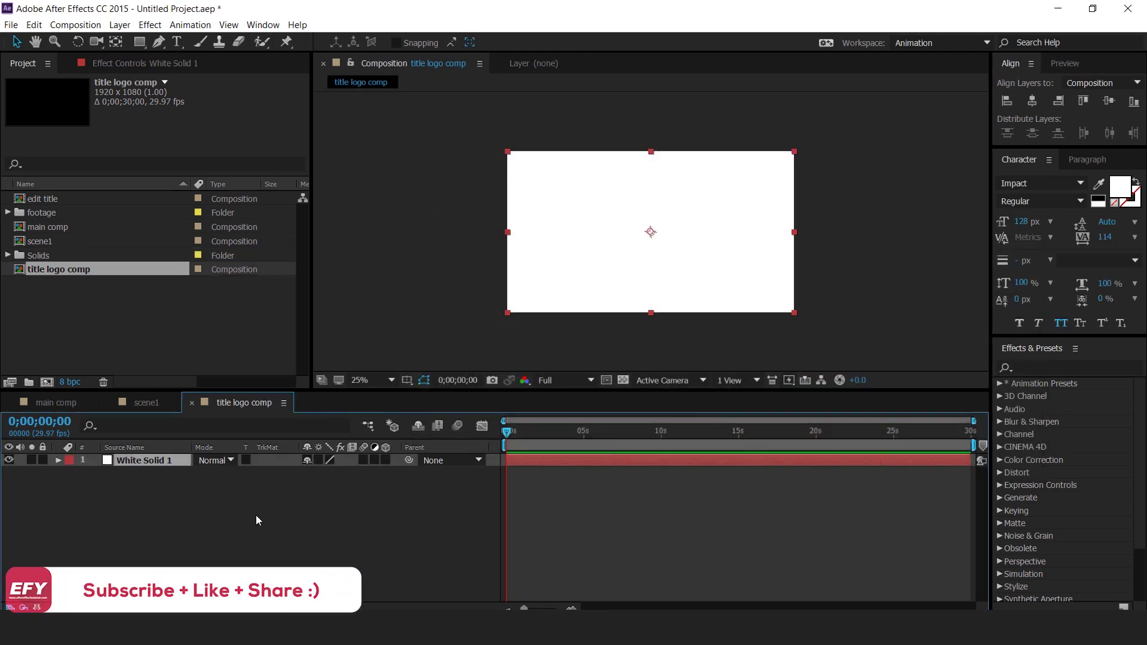
- Place the edit title composition above the white solid and set the solid's track matte to Alpha
left_click(19, 202)
left_click_drag(64, 212, 145, 458)
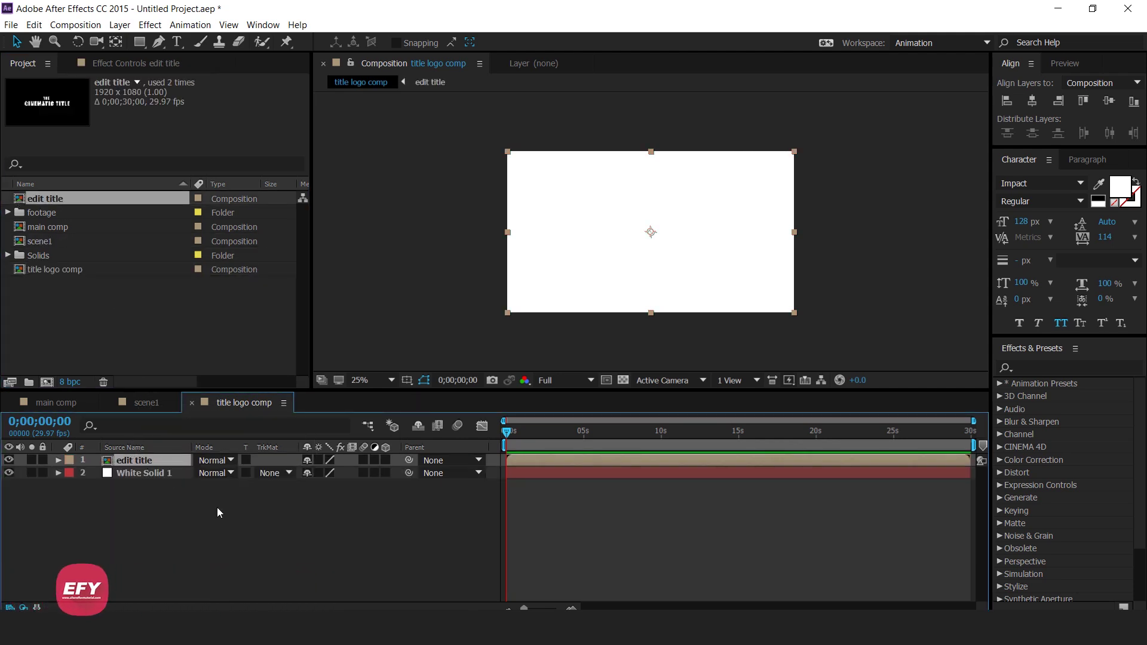
left_click(217, 507)
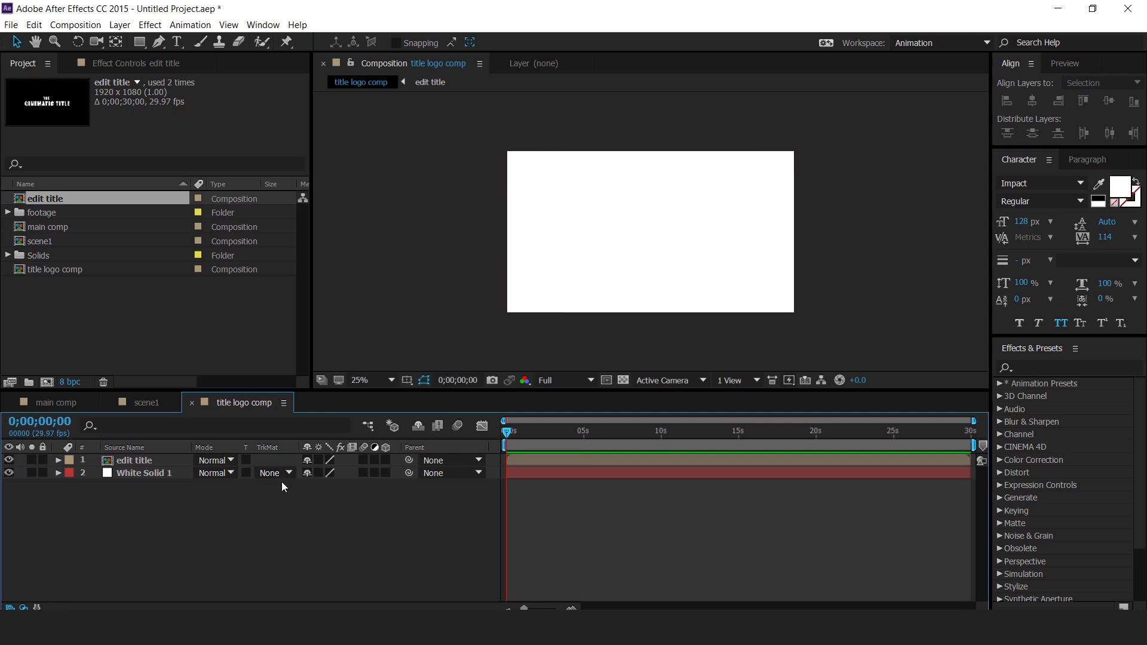
left_click(271, 474)
left_click(369, 513)
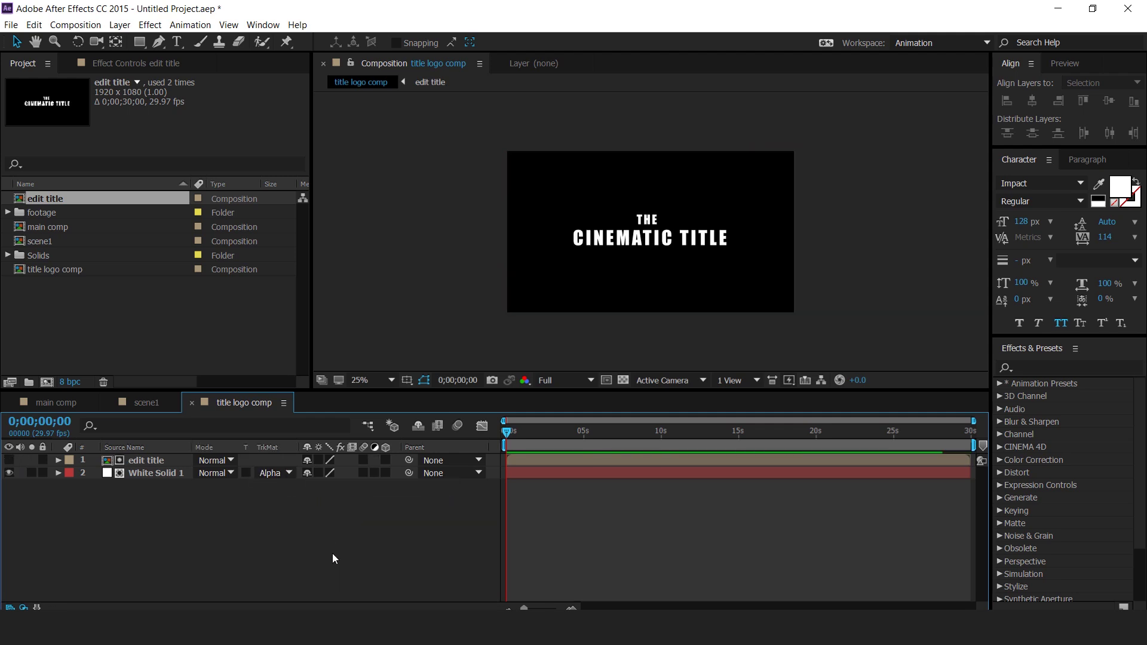
- Duplicate the edit title layer, make the copy visible and apply a Drop Shadow effect to it
left_click(157, 462)
key("ctrl+d")
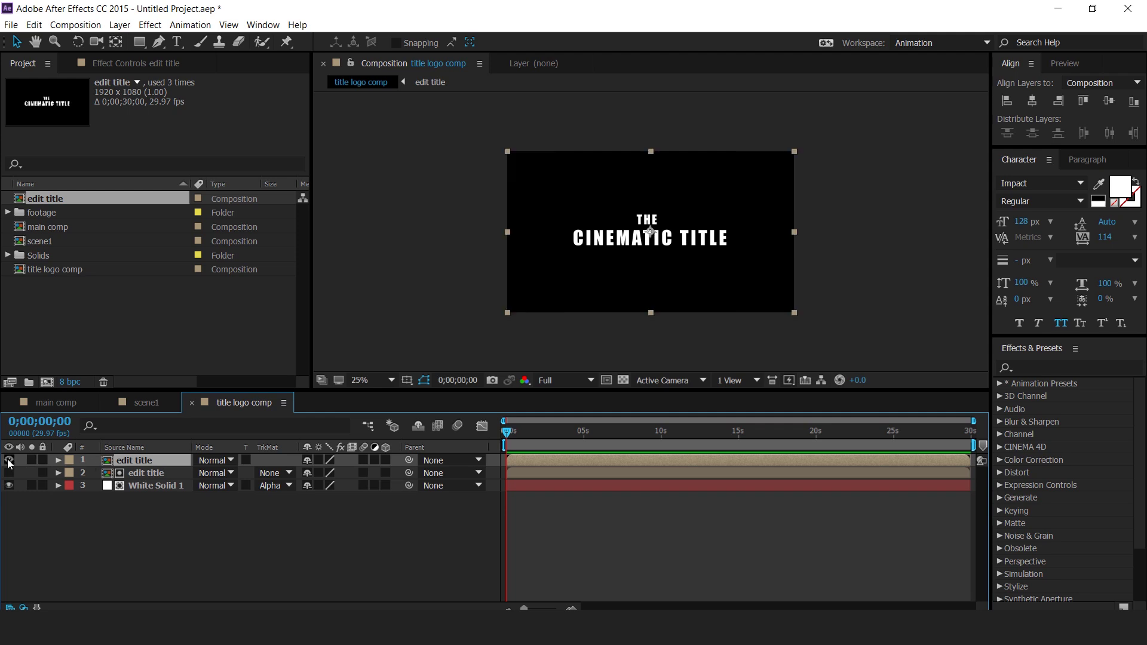
key("ctrl+space")
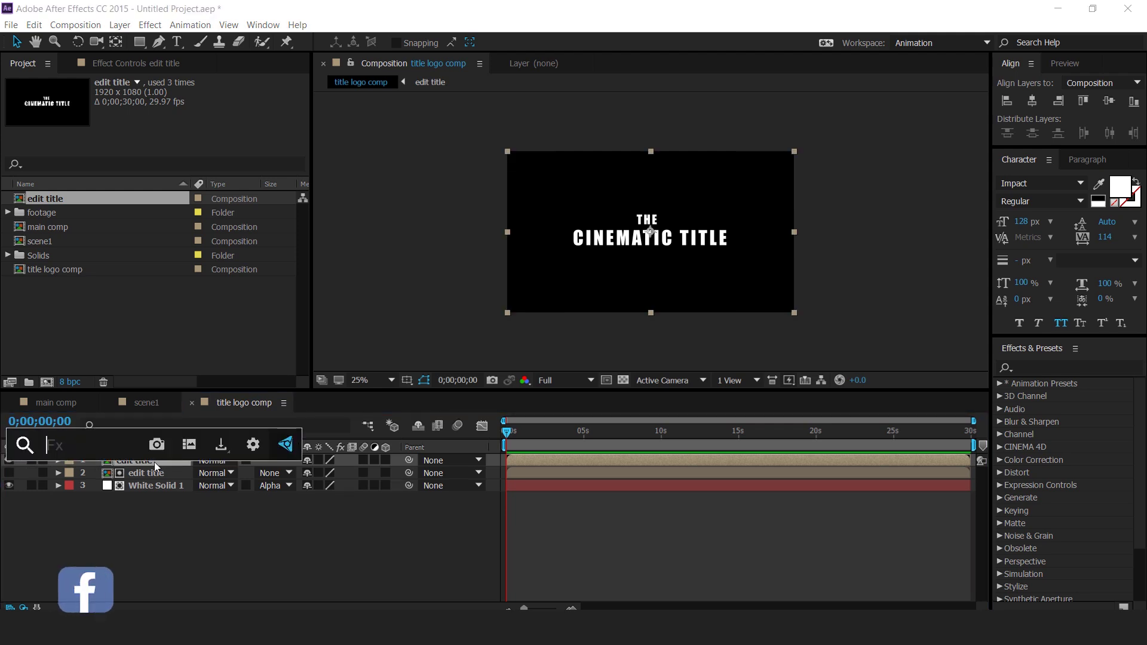
type("drop")
key("Return")
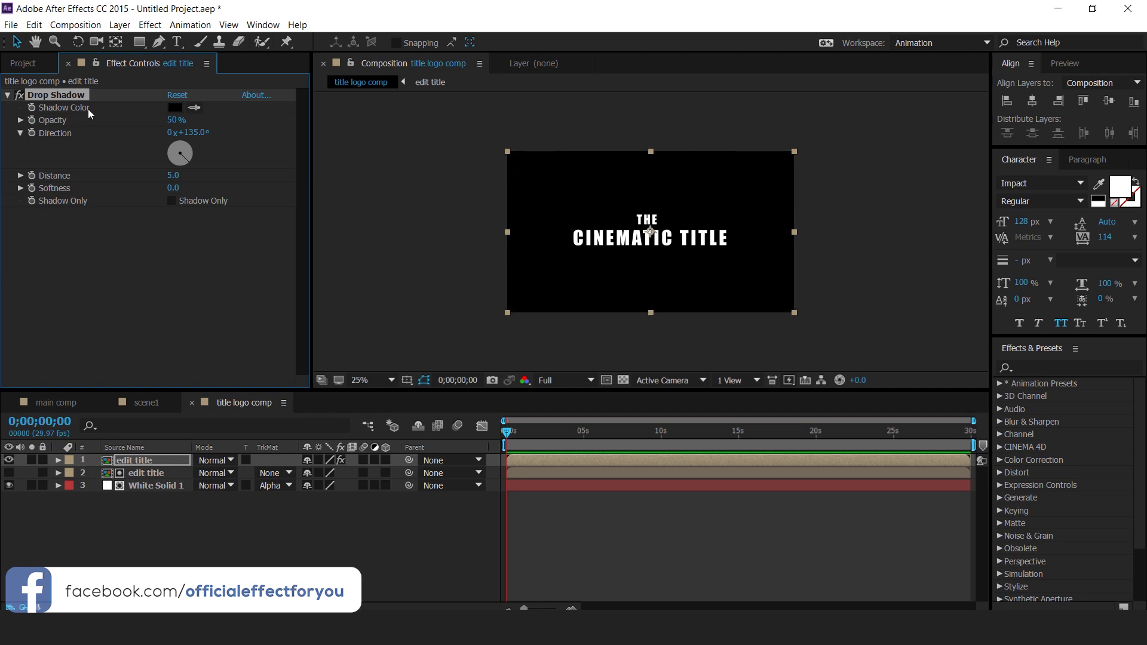
- Turn on the transparency grid and inspect the title's drop shadow up close
left_click(623, 380)
key("slash")
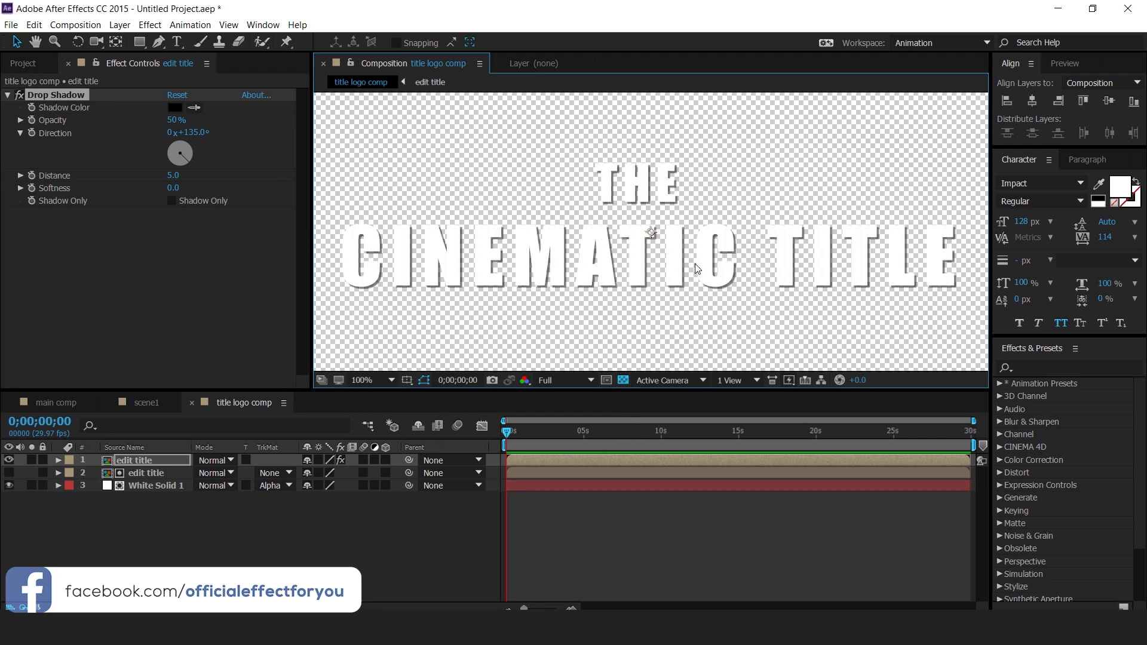
key("period")
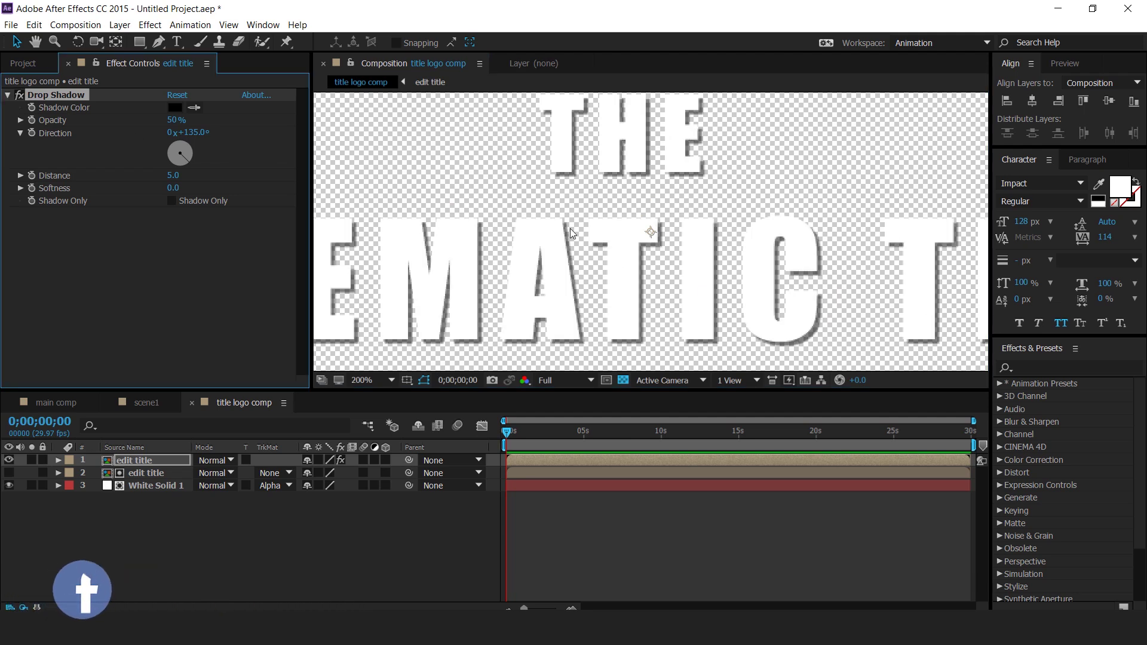
key("comma")
key("comma")
left_click(371, 548)
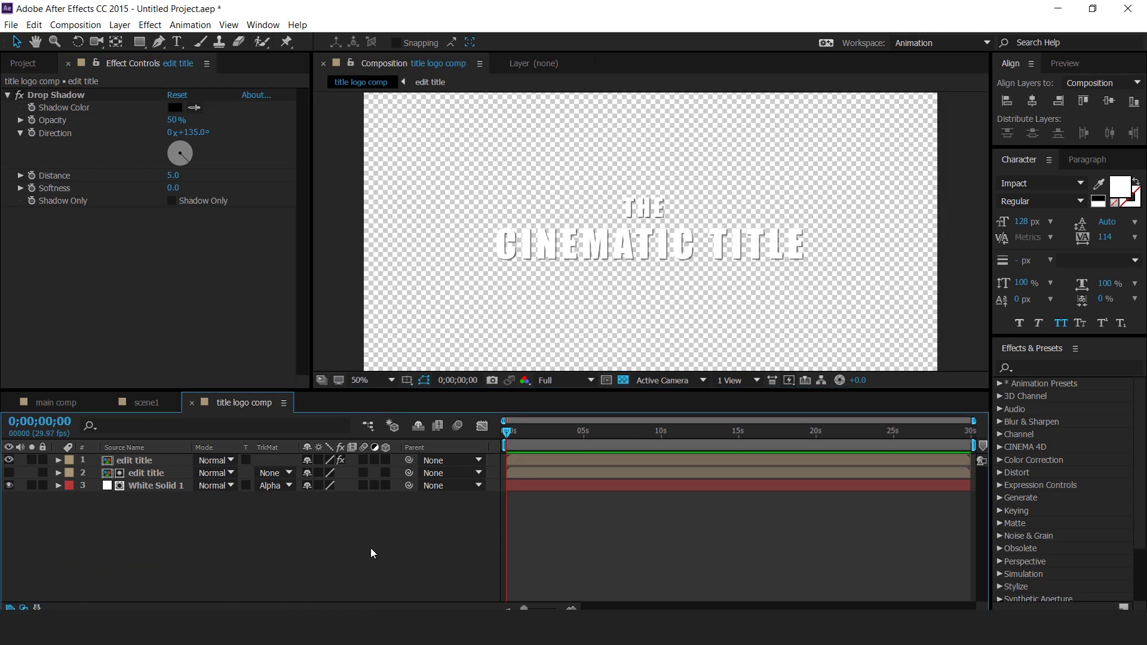
- Create a new HDTV 1080 29.97 composition named grunge texture
left_click(34, 60)
left_click(151, 343)
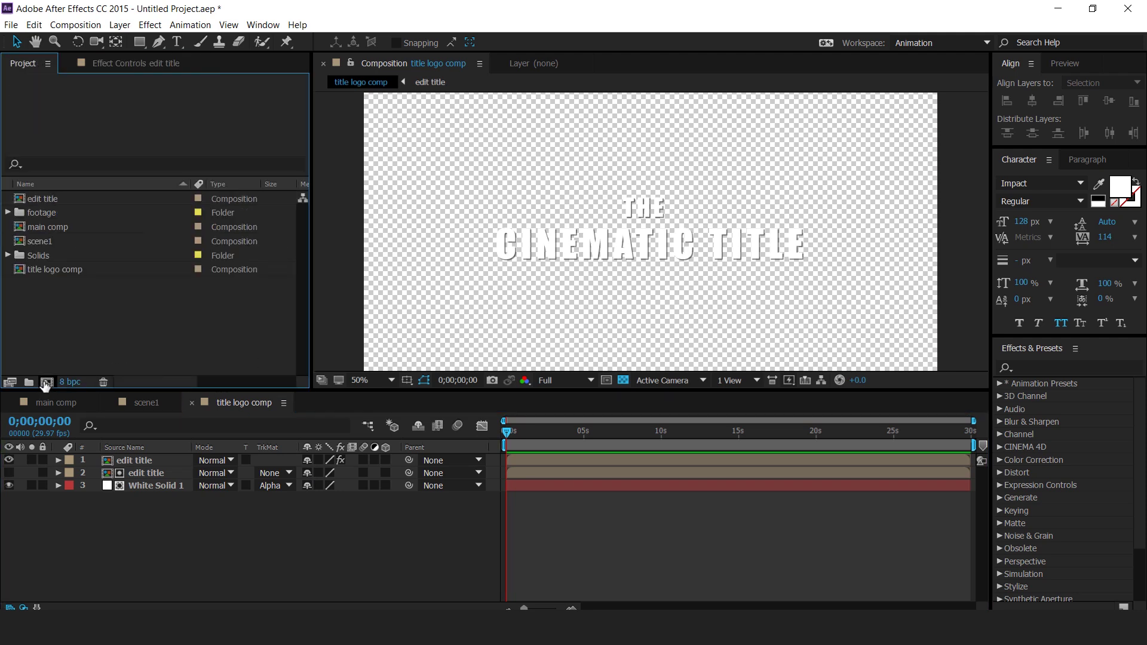
left_click(46, 382)
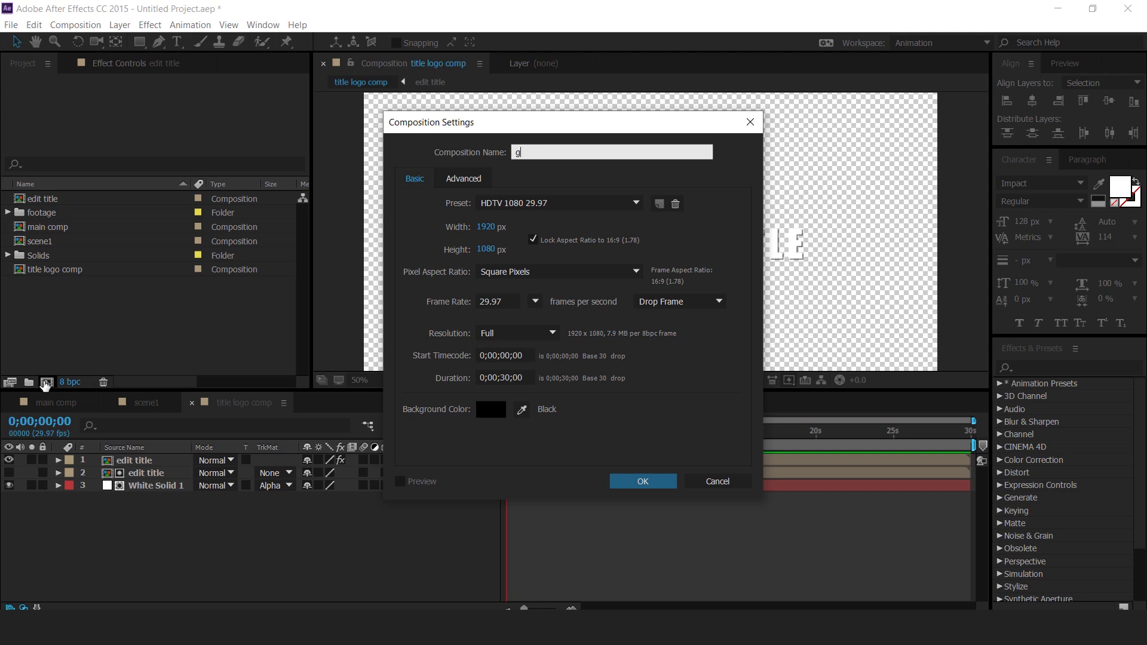
type("grunge texture")
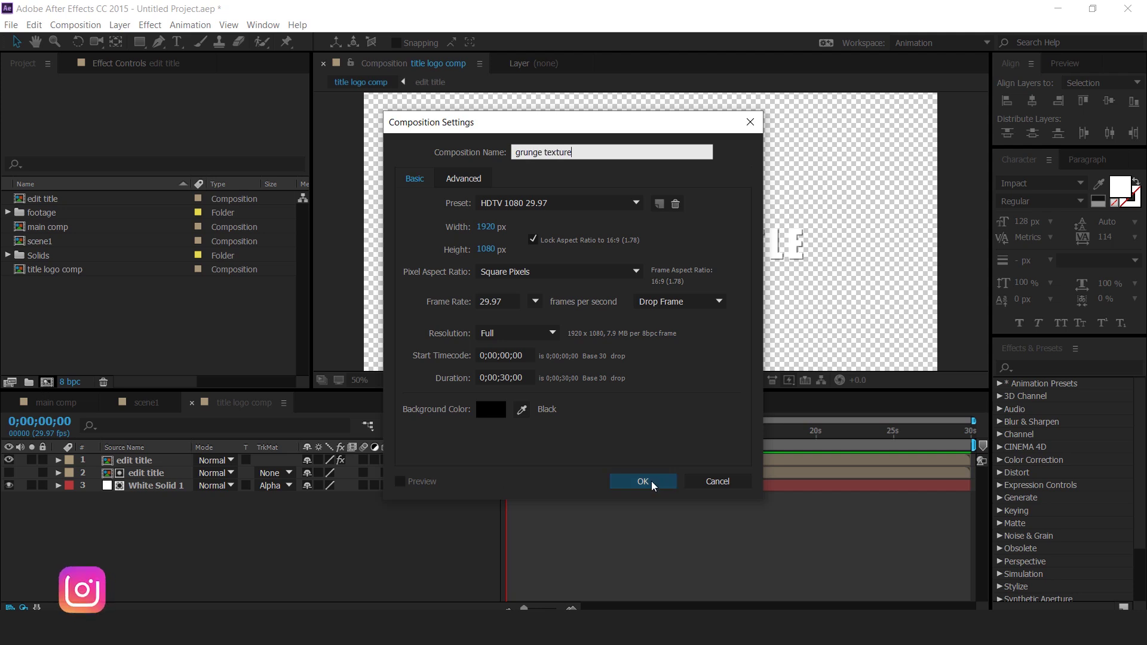
left_click(666, 481)
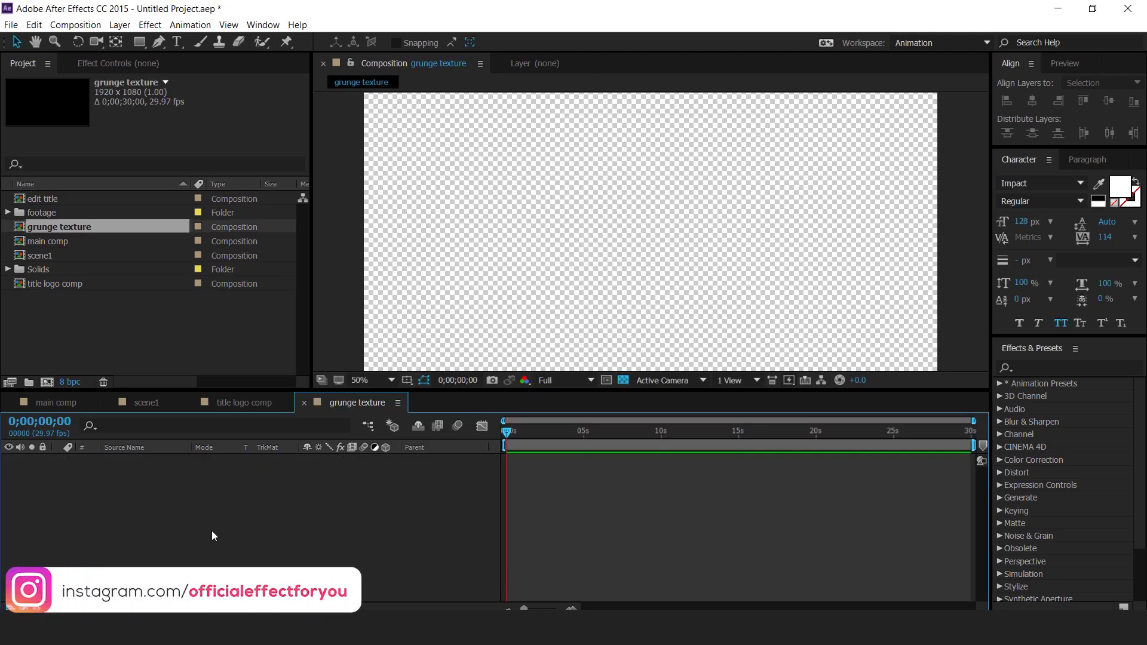
- Add the edit title composition as a layer in the grunge texture composition
left_click(83, 332)
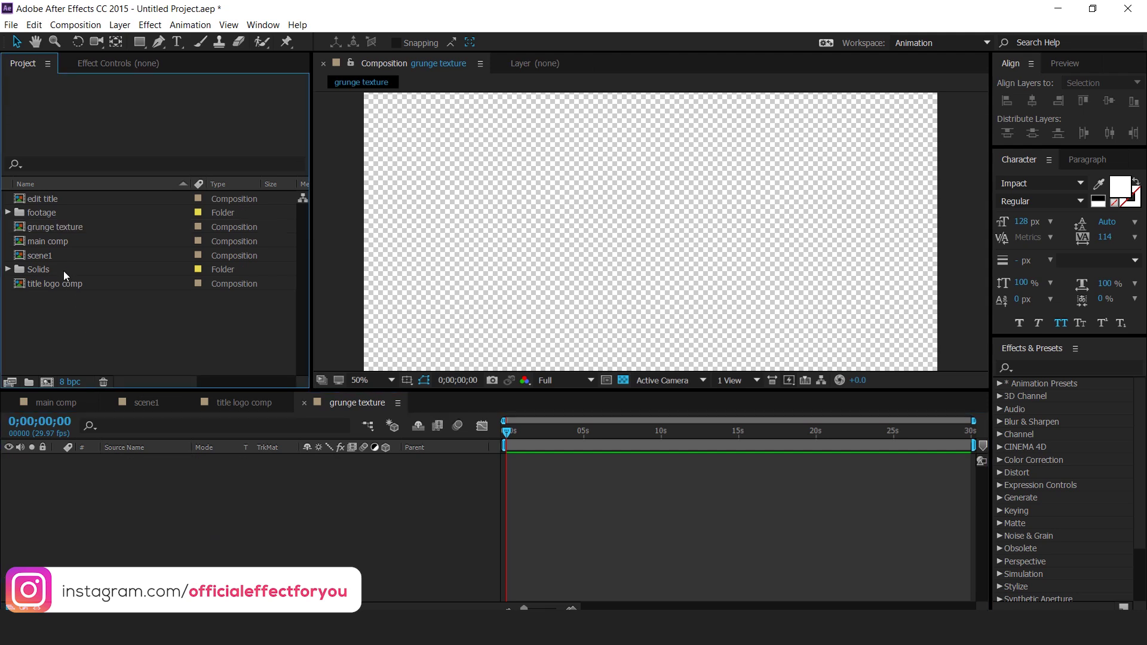
left_click(38, 199)
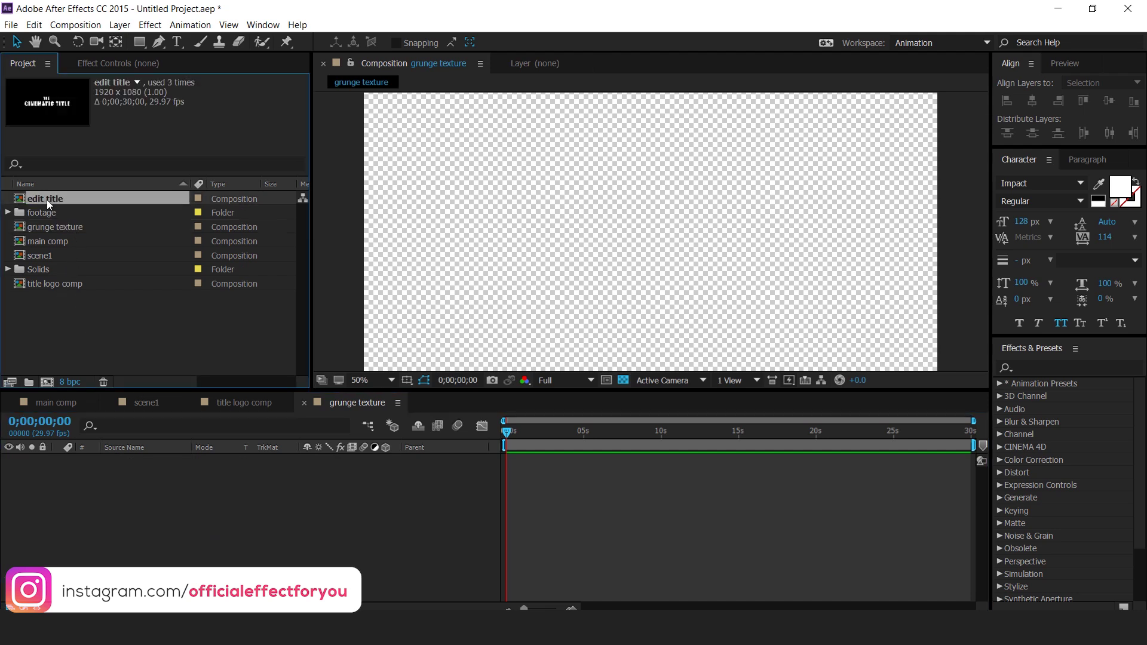
left_click_drag(30, 198, 149, 489)
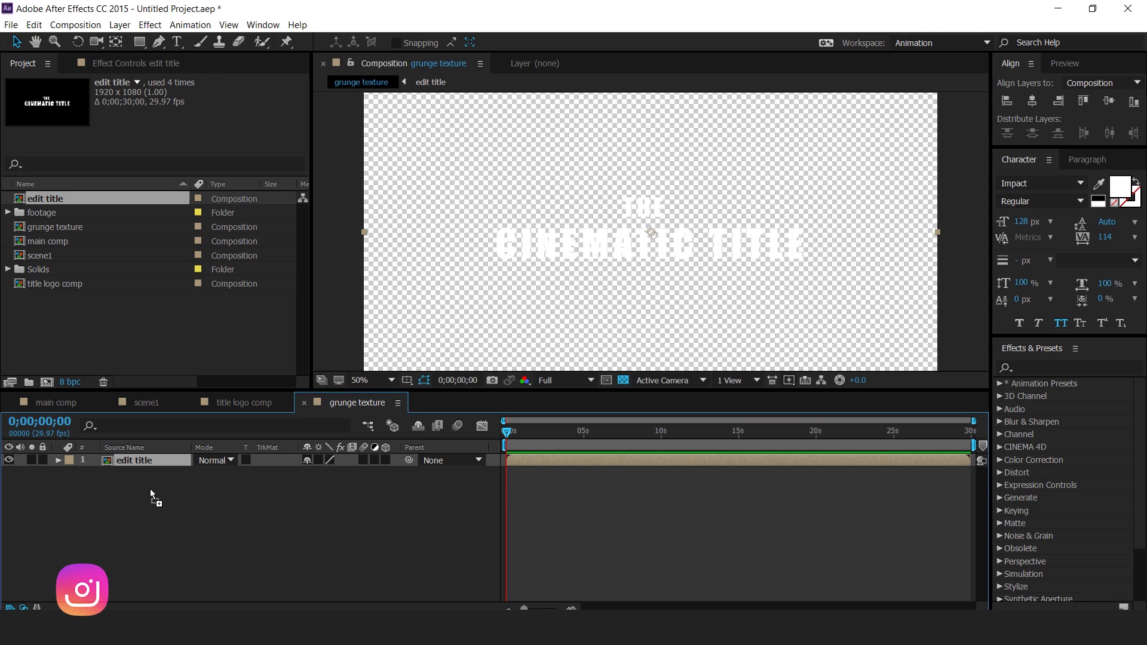
- Place wall grunge.jpg from the footage folder beneath the edit title layer and set its track matte to Alpha Matte "edit title"
left_click(120, 339)
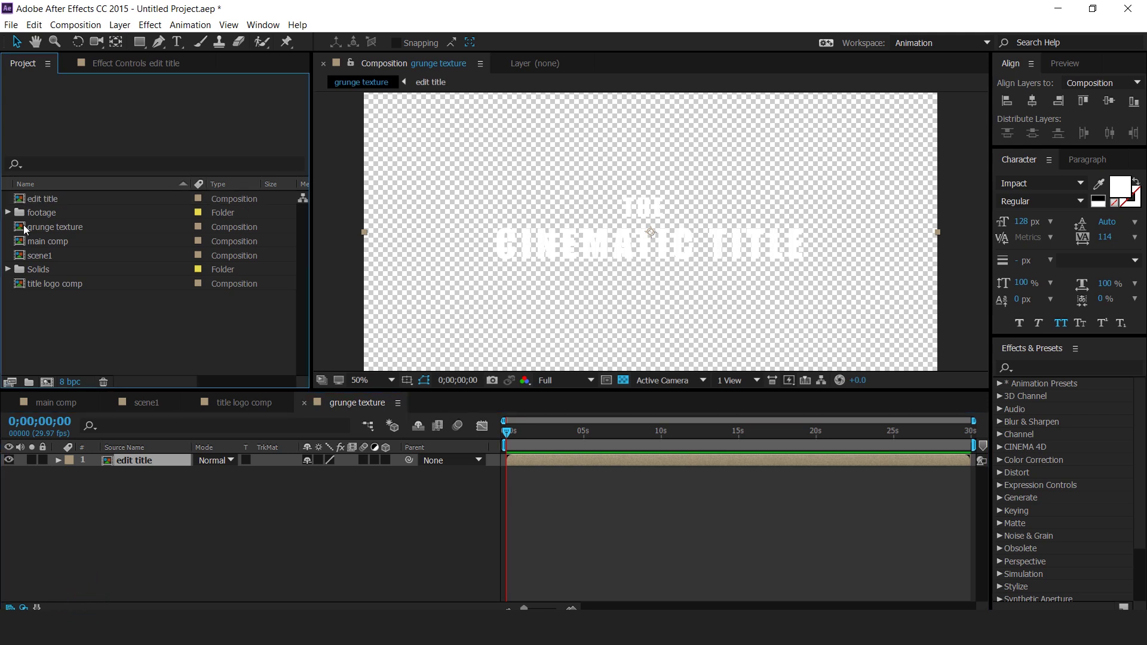
left_click(45, 213)
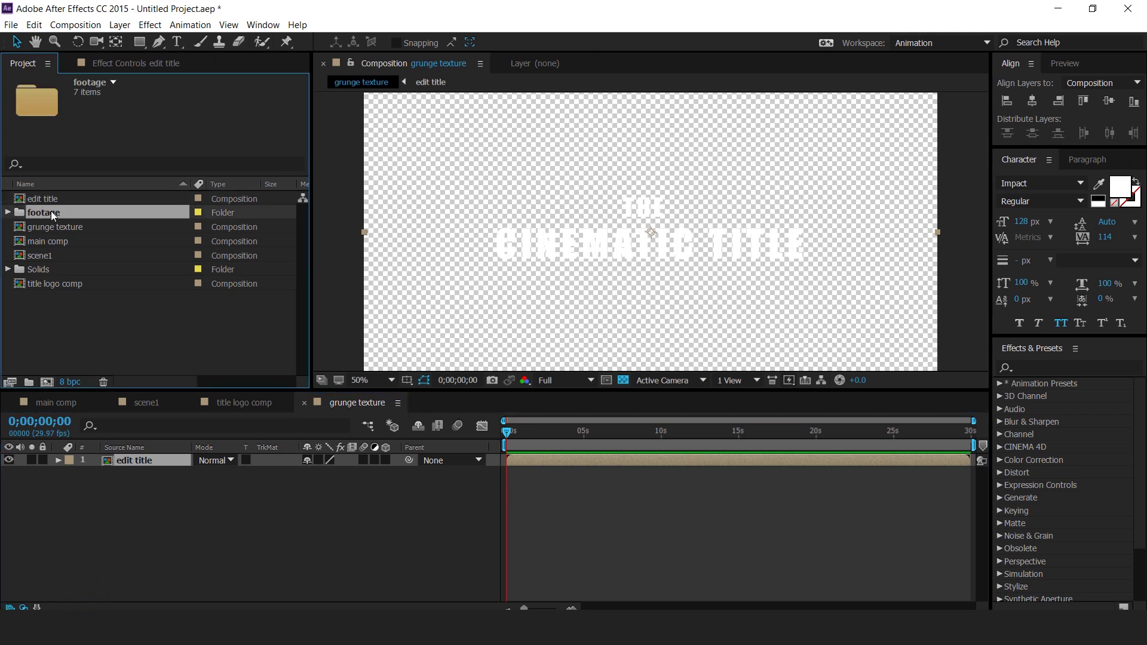
left_click(8, 213)
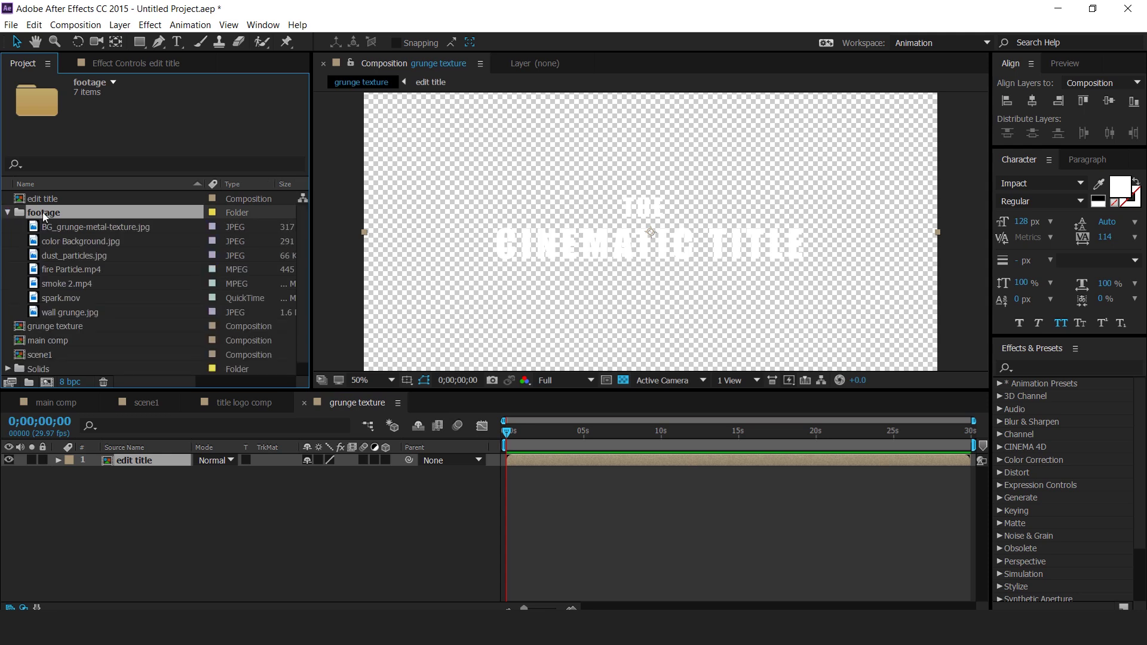
left_click(53, 314)
left_click_drag(35, 314, 139, 482)
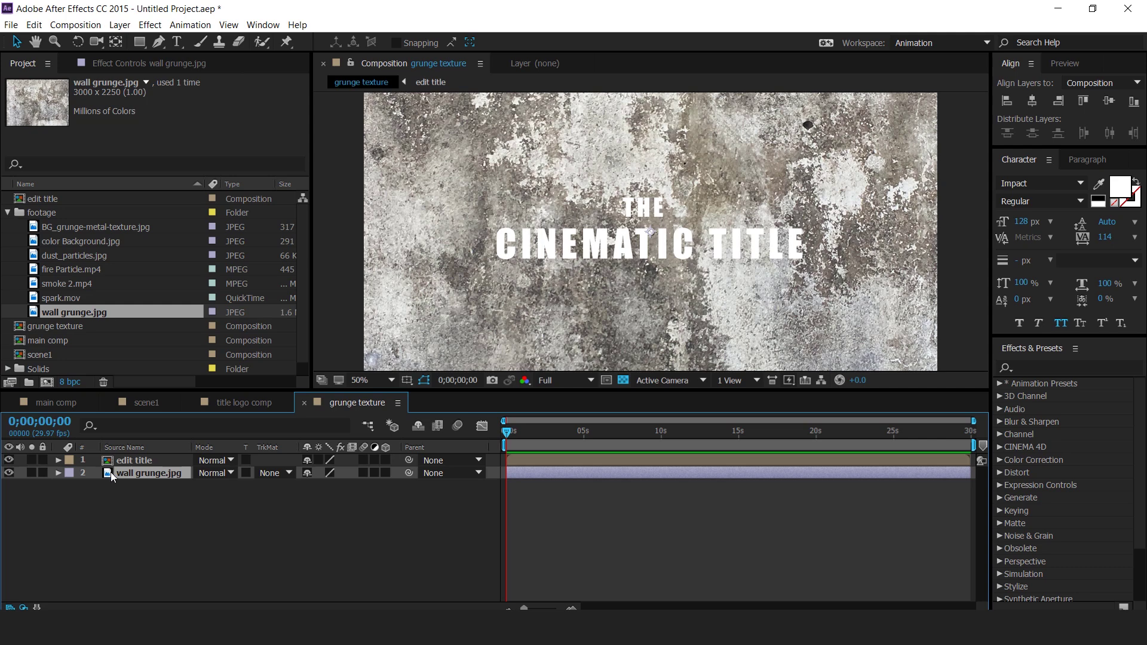
left_click(281, 474)
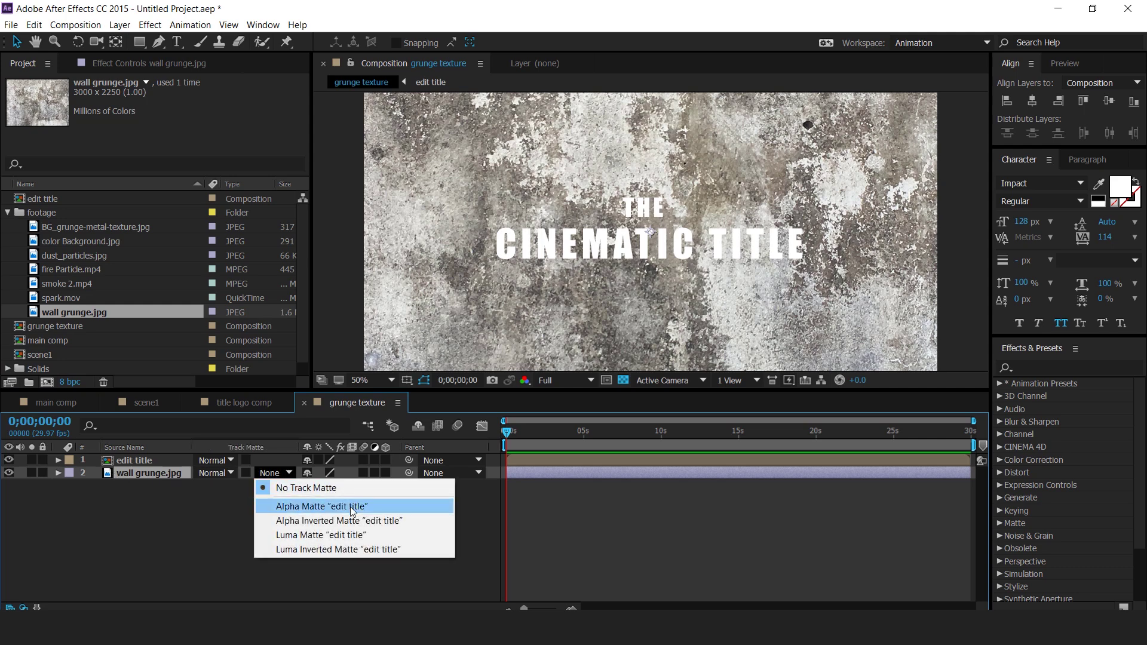
left_click(300, 506)
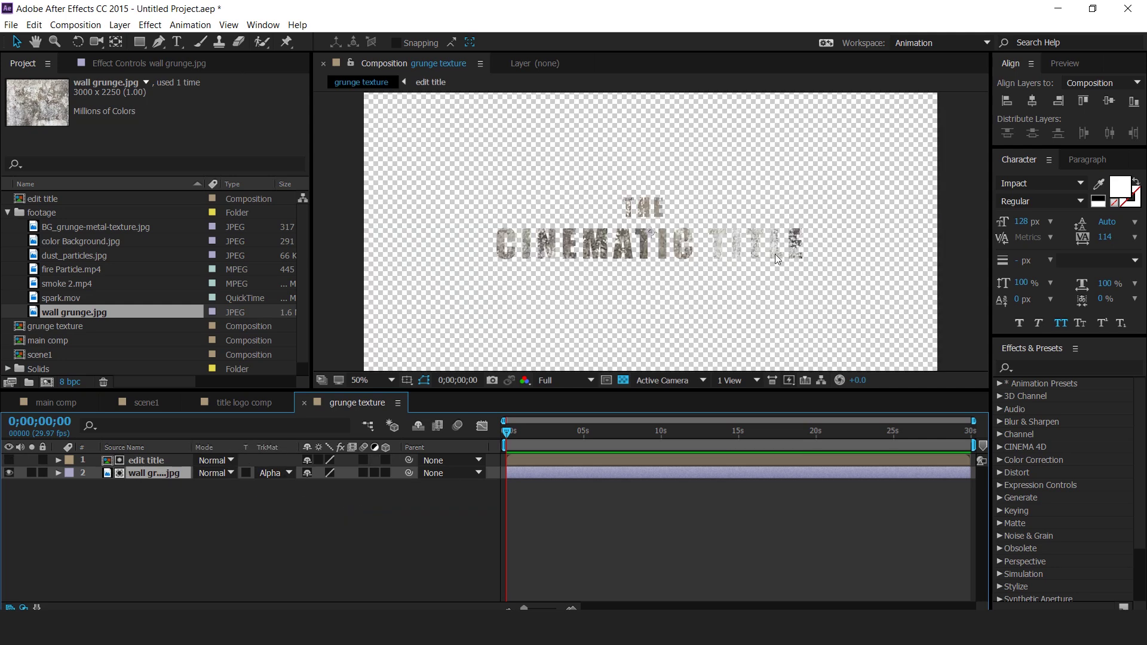
- Close the grunge texture composition and add it as the top layer of title logo comp
left_click(7, 212)
left_click(305, 402)
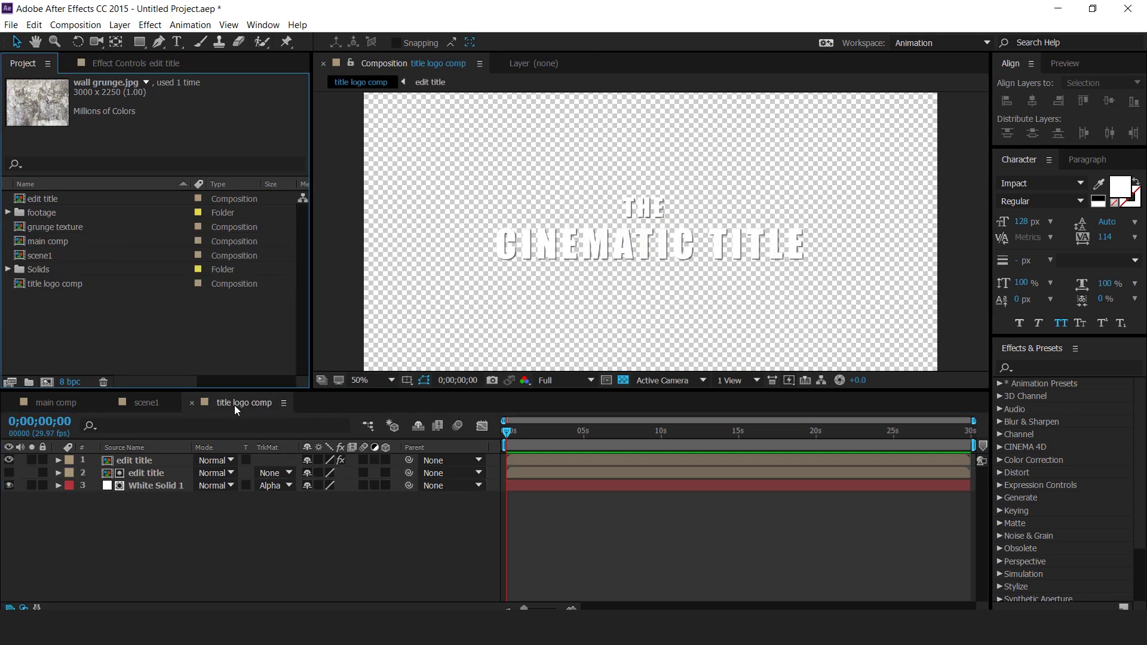
left_click_drag(62, 227, 138, 458)
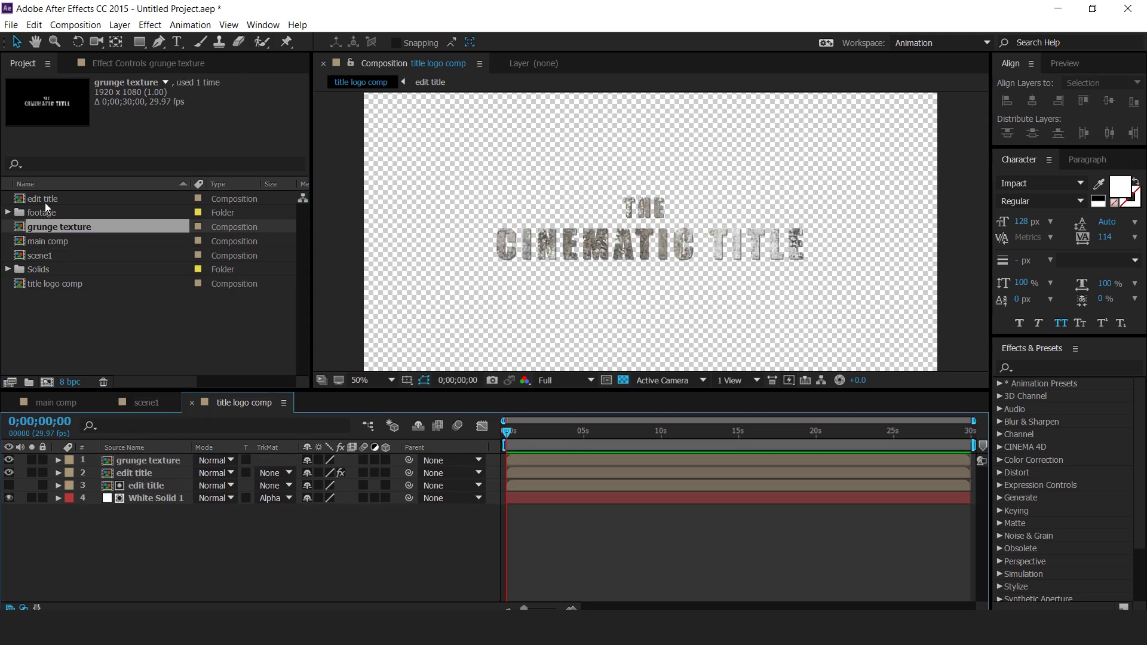
- Add the edit title composition above the grunge texture layer and set its blending mode to Add
left_click(24, 201)
left_click_drag(21, 202, 149, 460)
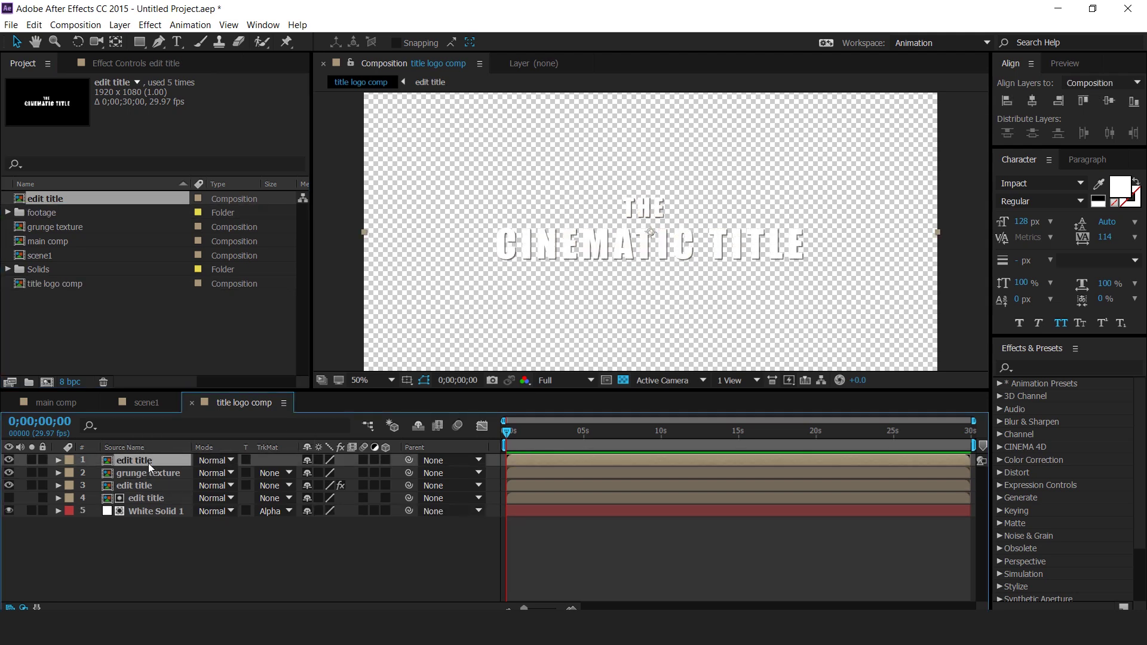
left_click(230, 461)
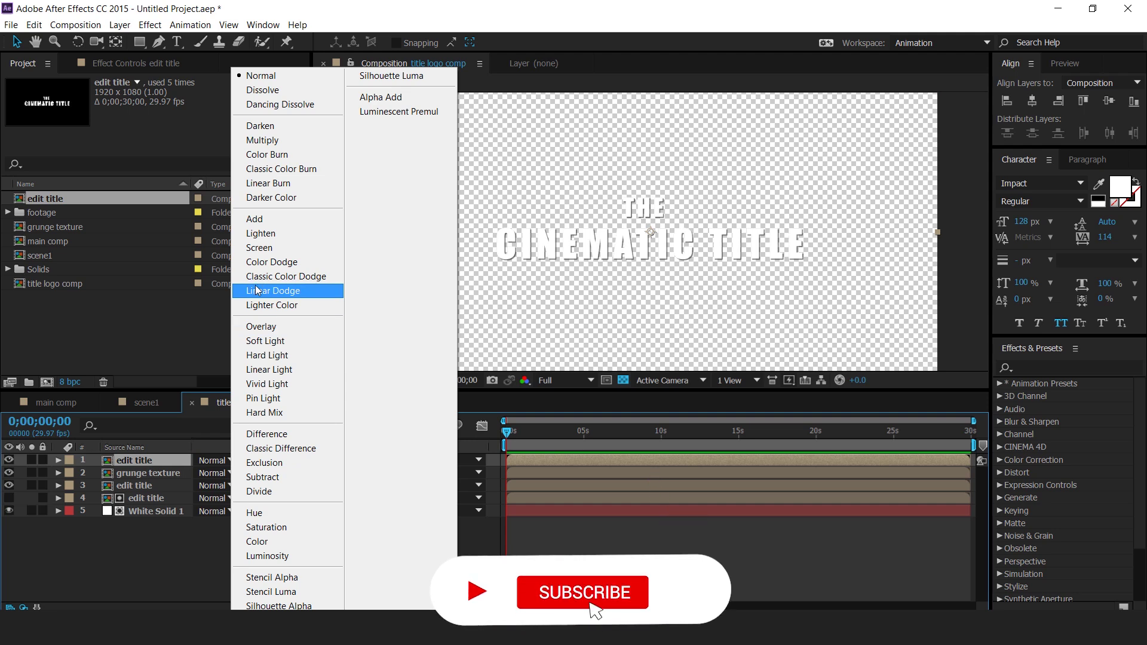
left_click(266, 222)
- Apply the Simple Choker effect to the top edit title layer with Choke Matte set to 2
key("ctrl+space")
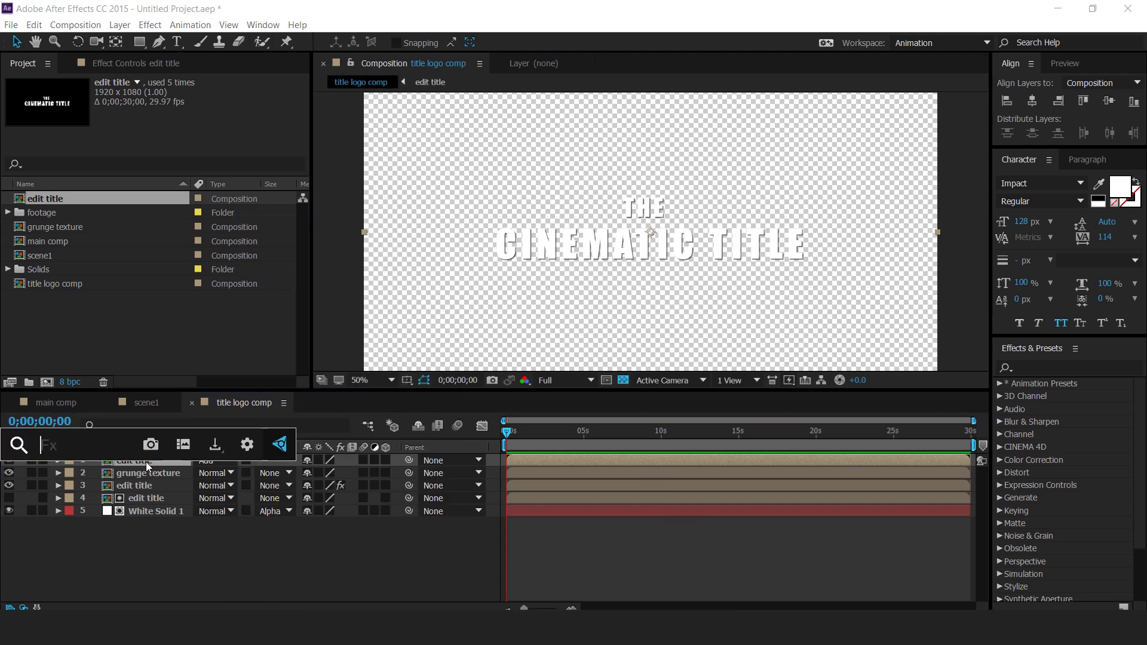
type("sim")
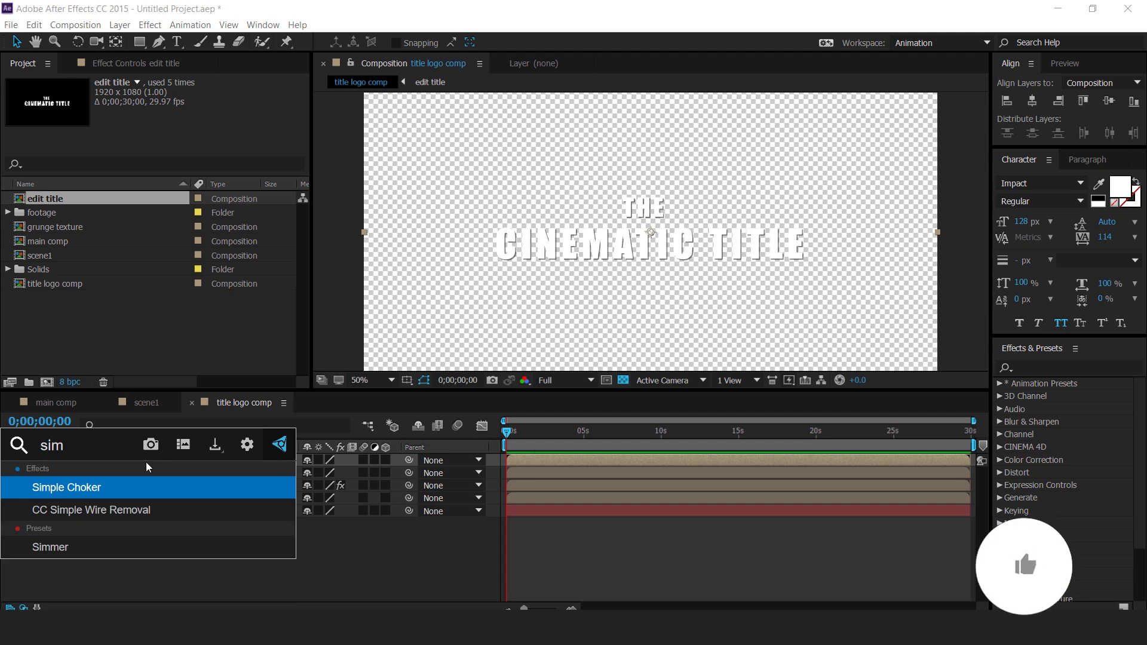
key("Return")
left_click(175, 119)
type("2")
key("Return")
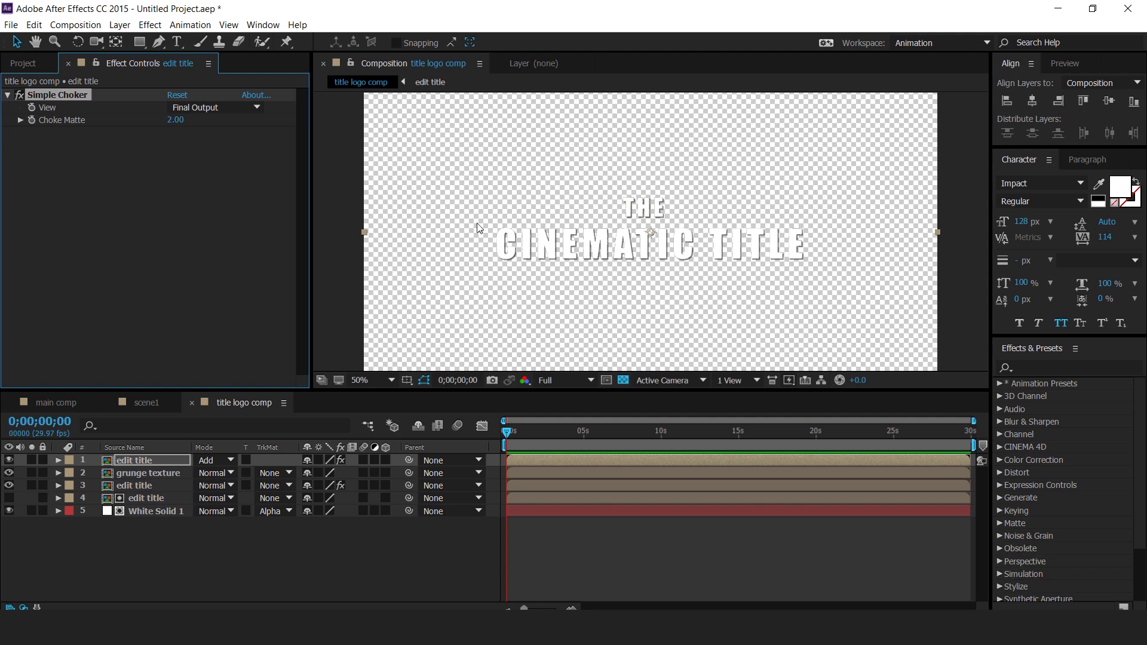
- Apply a Tint effect to the top edit title layer and map white to black
scroll(651, 258, "up", 4)
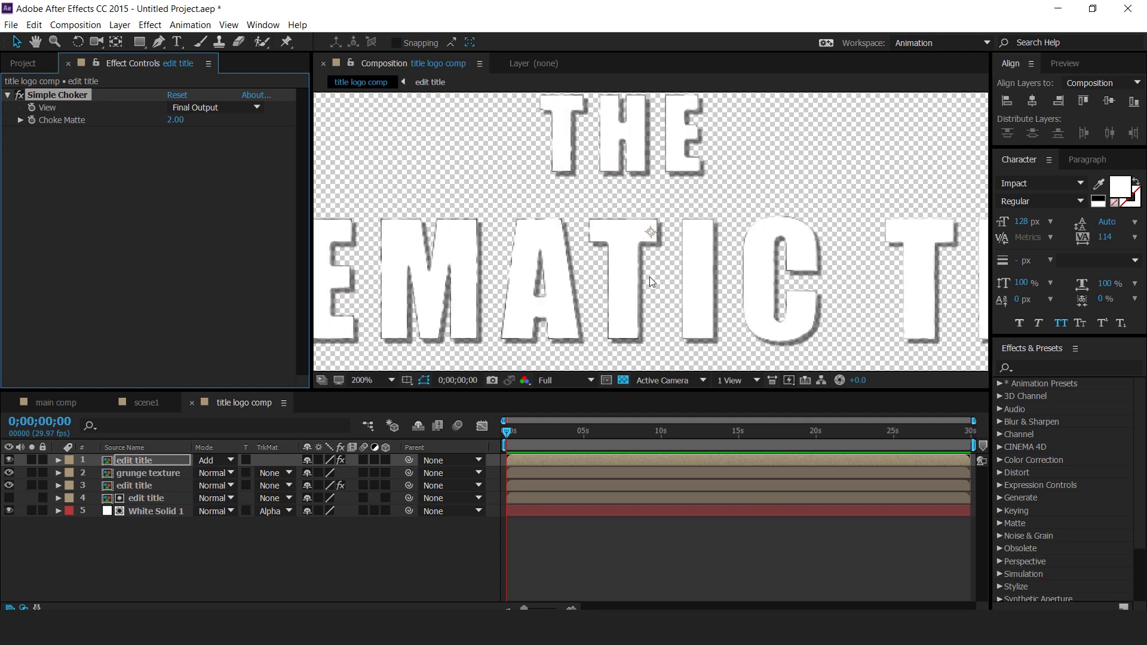
key("ctrl+space")
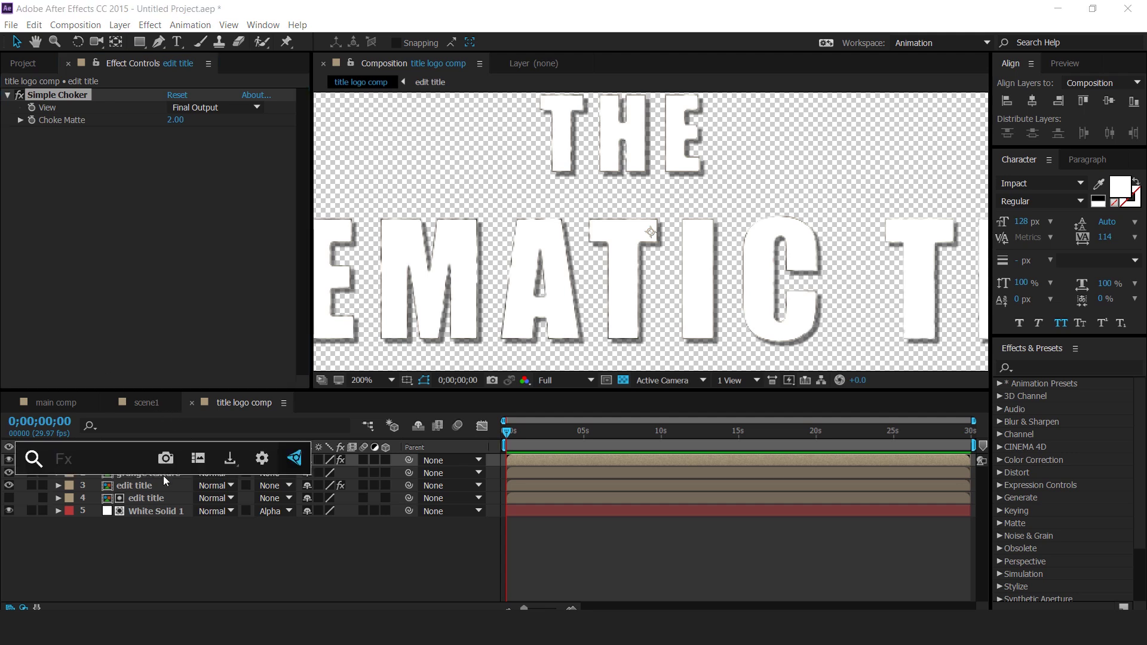
type("tin")
key("Return")
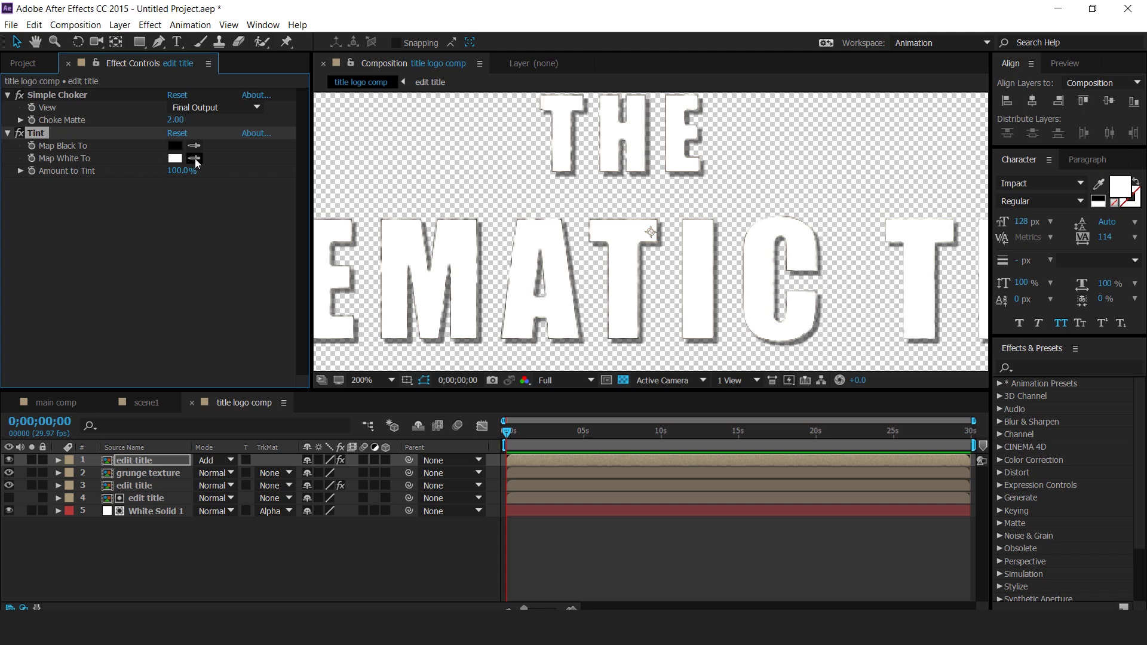
left_click(175, 147)
- Apply the Roughen Edges effect to the top edit title layer with the Photocopy edge type
key("ctrl+space")
type("rough")
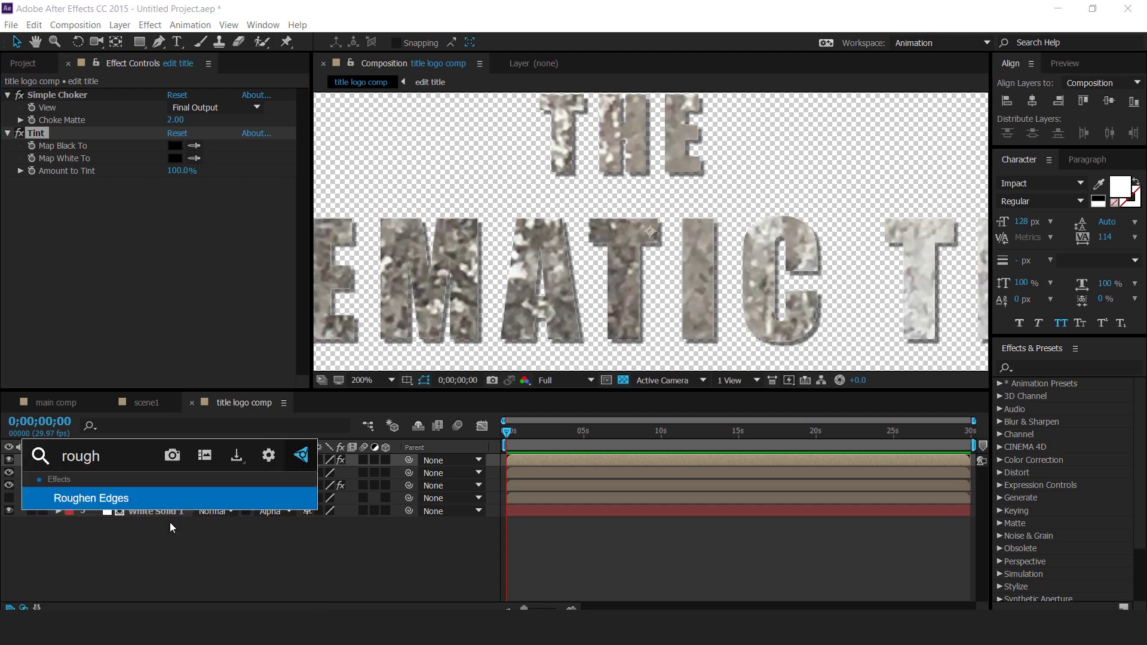
key("Return")
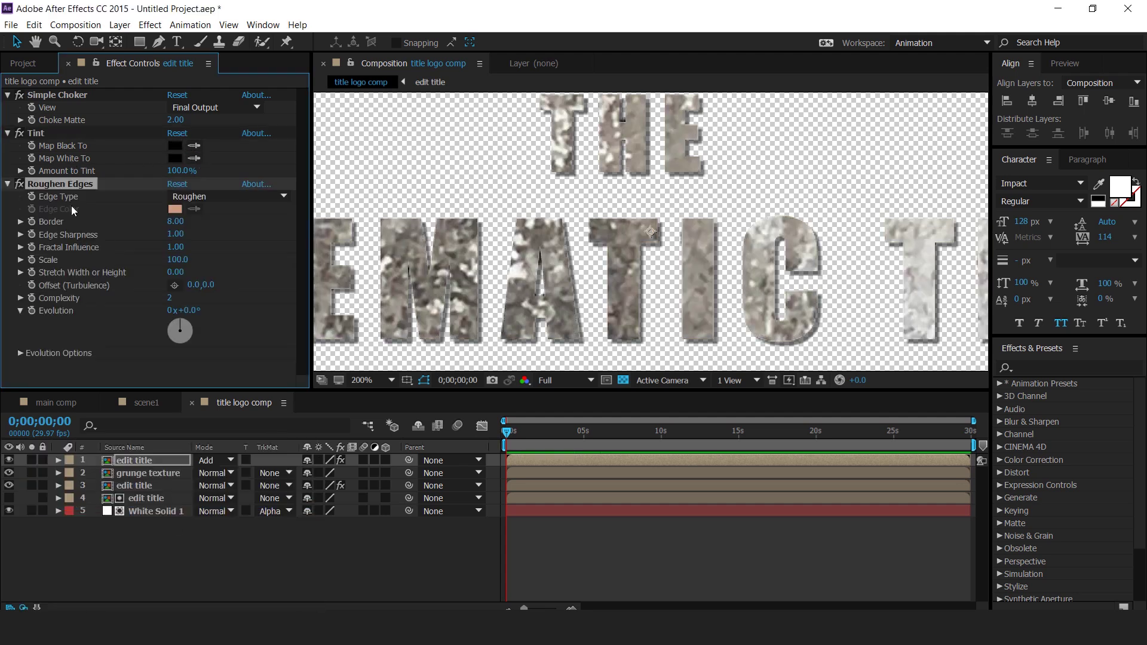
left_click(203, 196)
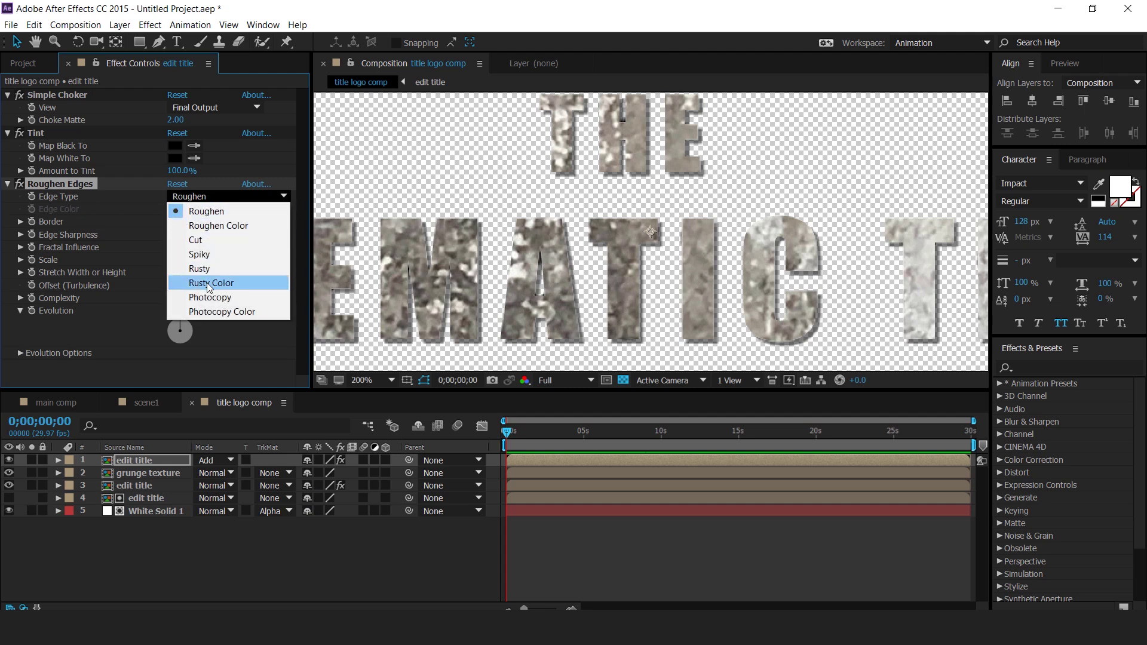
left_click(227, 299)
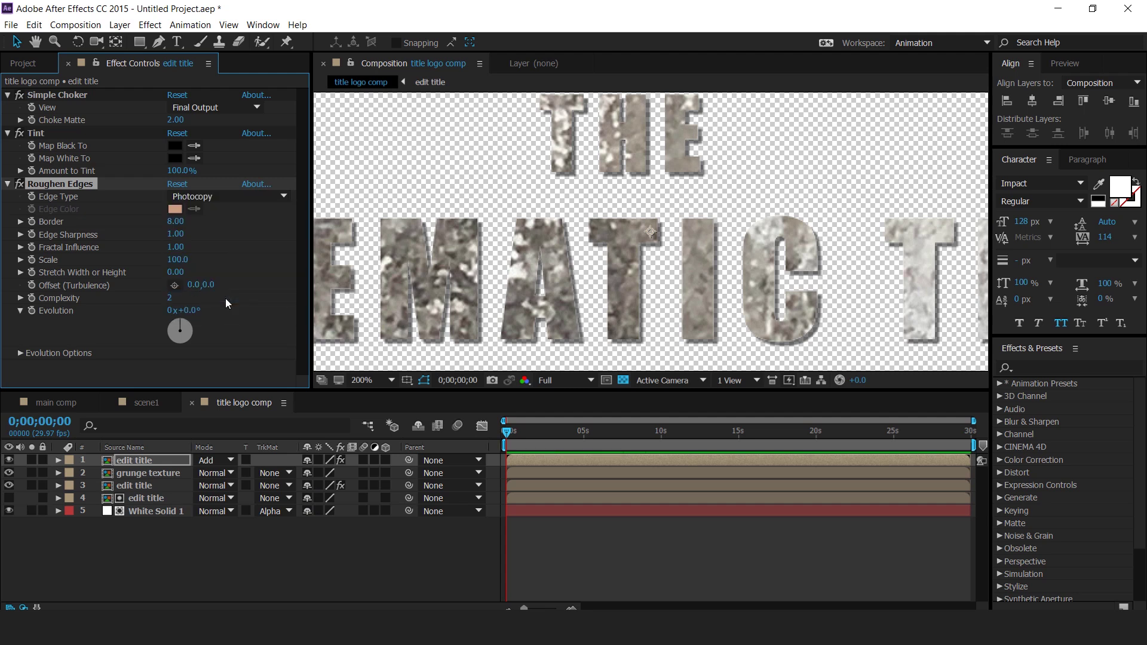
- Apply a Drop Shadow effect to the top edit title layer with an opacity of 80%
key("ctrl+space")
type("drop")
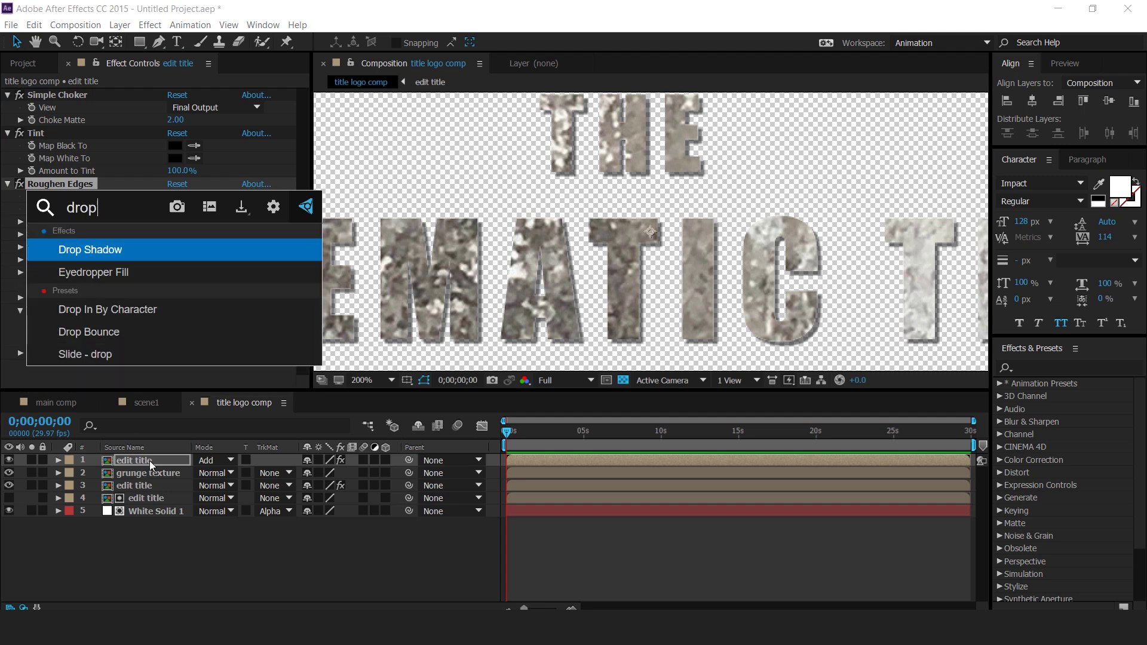
key("Return")
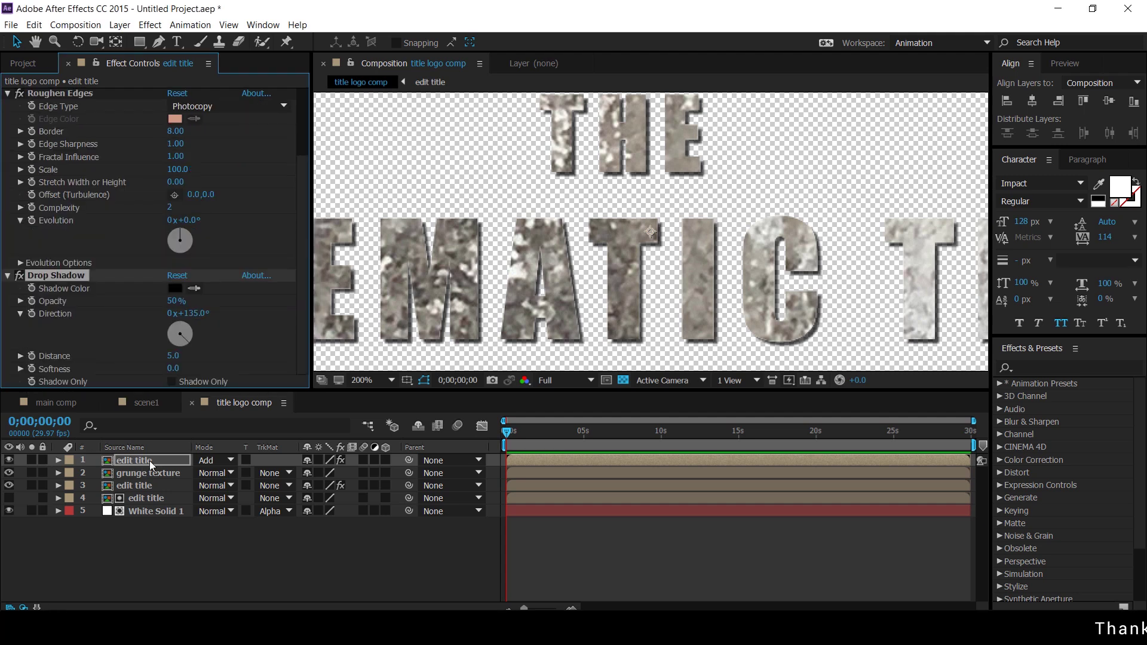
left_click(173, 301)
type("80")
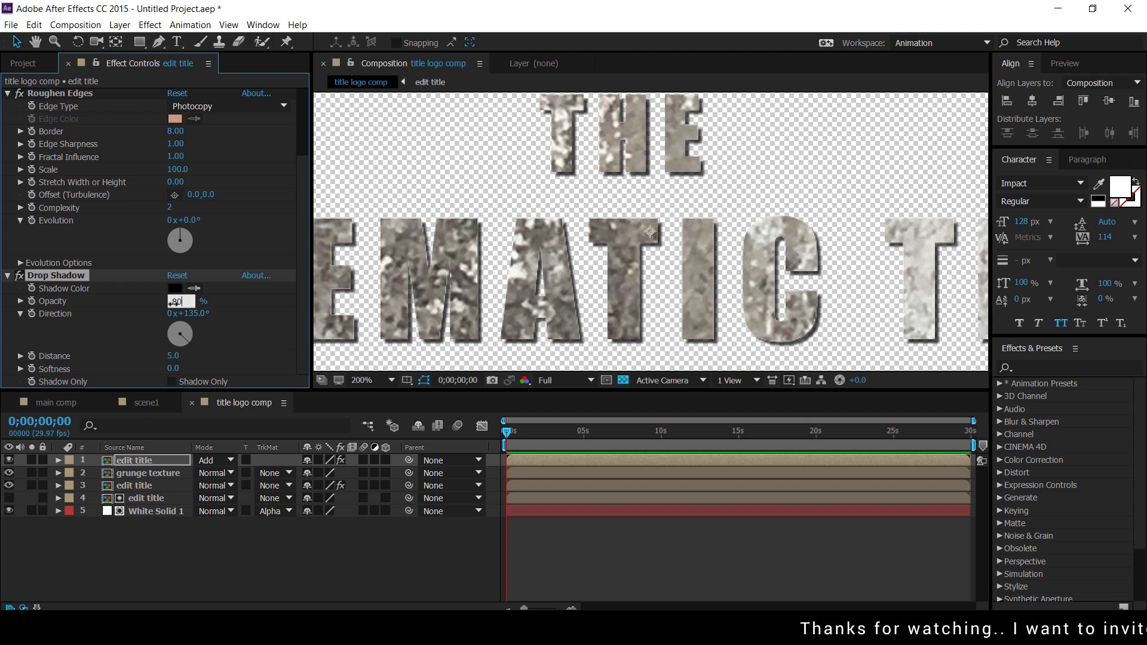
key("Return")
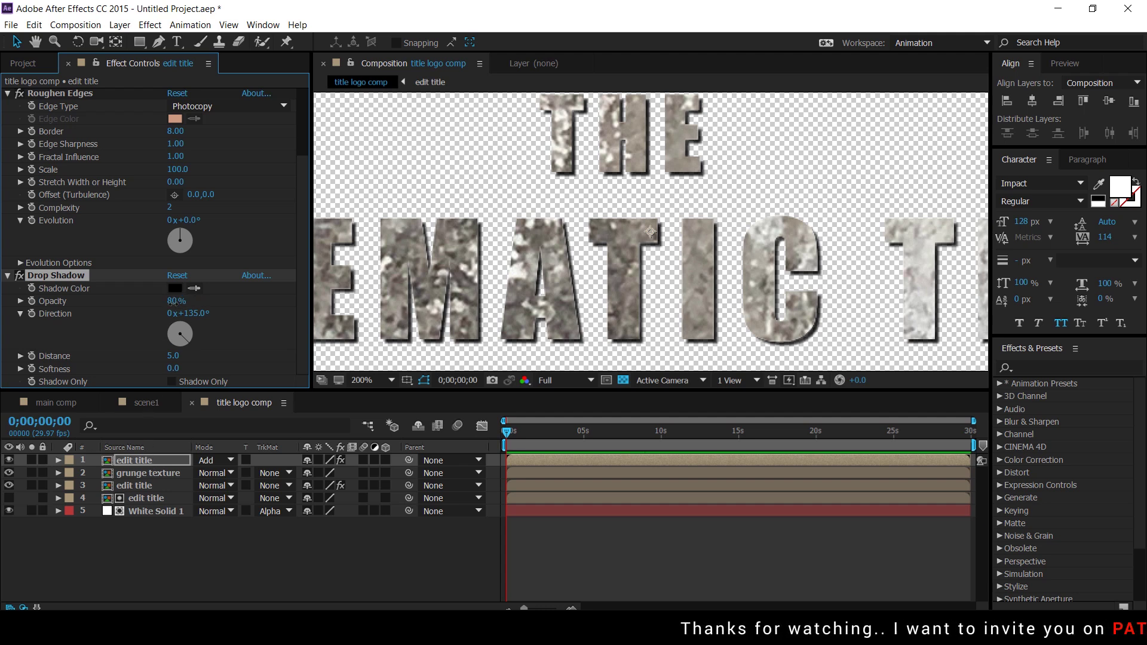
left_click(303, 536)
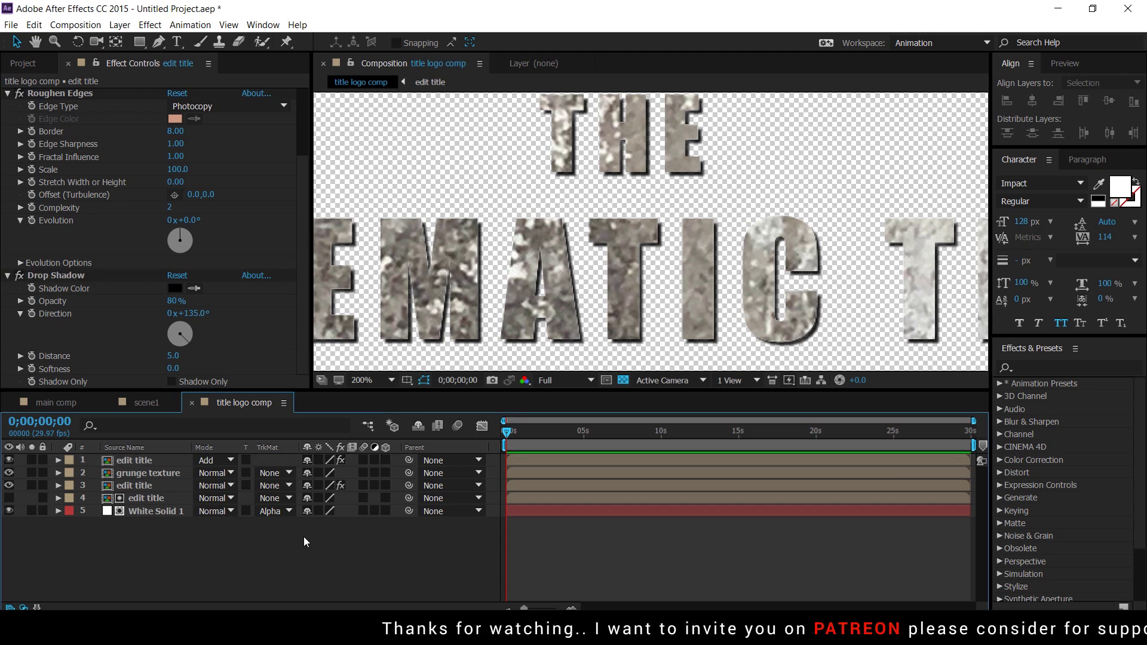
- Duplicate the top edit title layer and set the copy's blending mode to Overlay
key("comma")
left_click(146, 472)
left_click(139, 459)
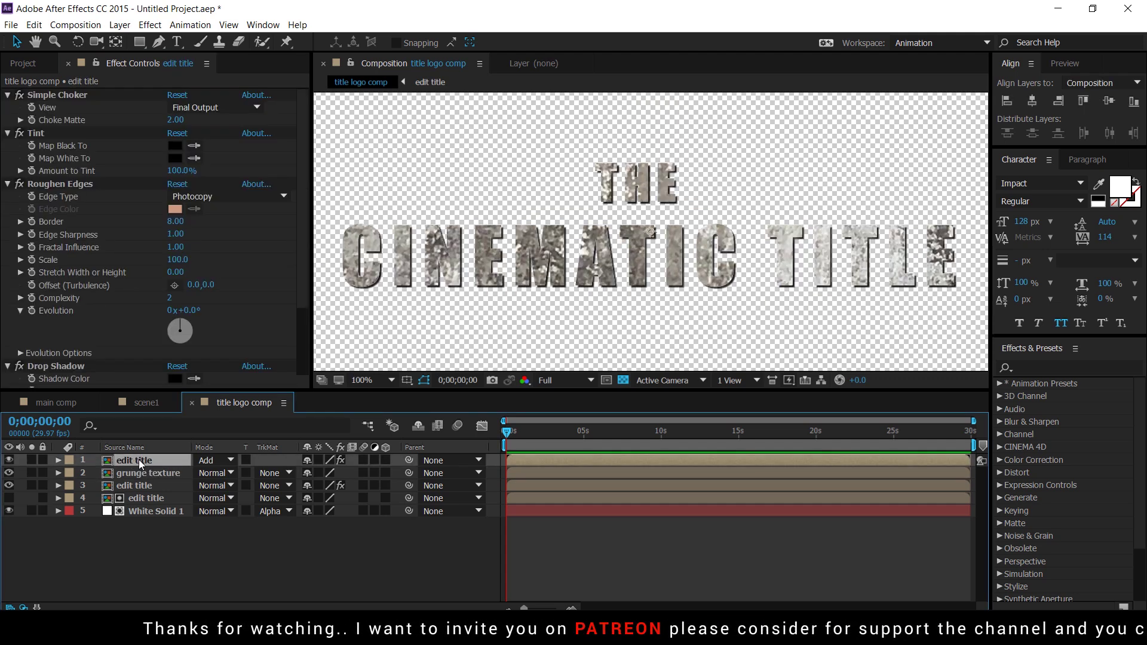
key("ctrl+d")
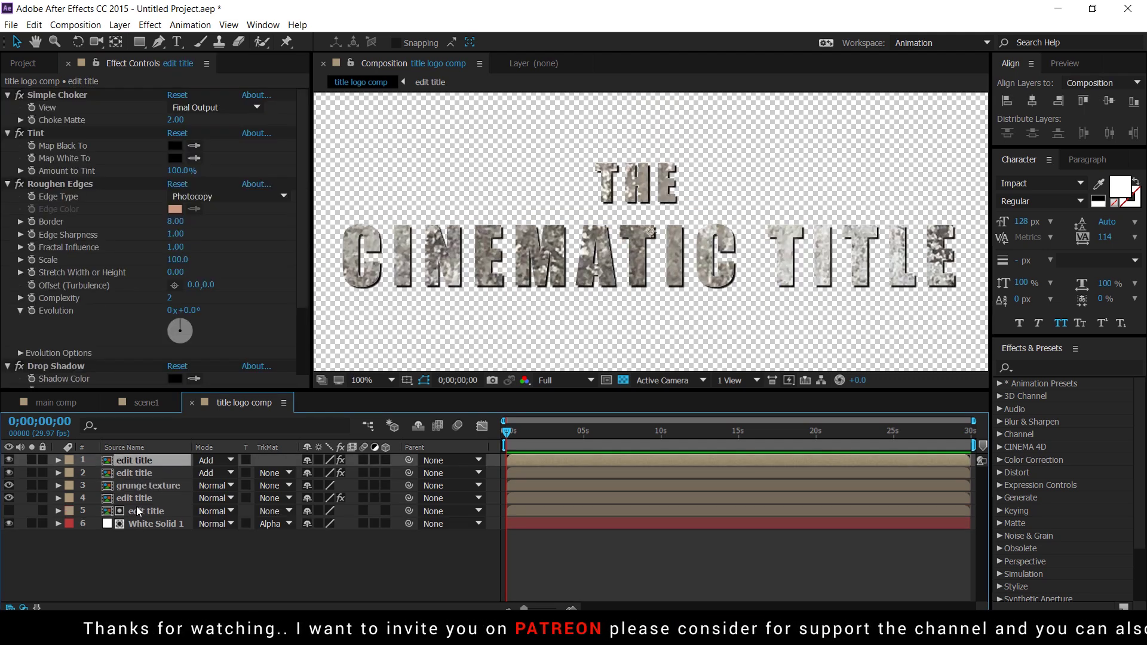
left_click(224, 460)
left_click(295, 327)
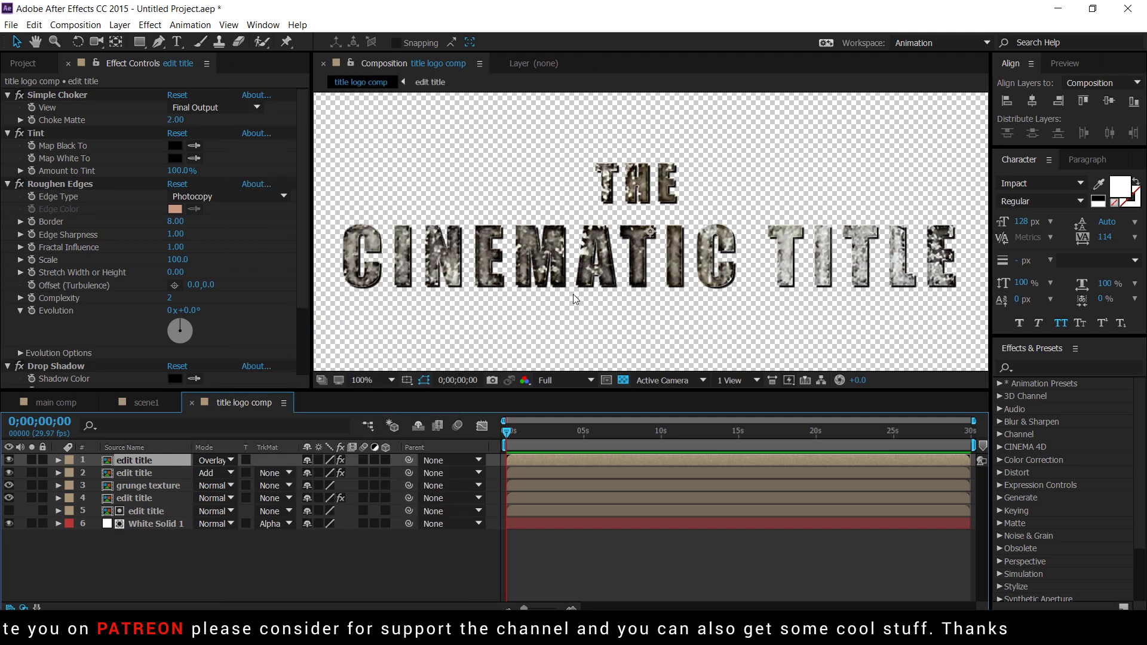
- Remove Simple Choker from the Overlay copy and set both of its Tint mapping colors to dark grey 2A2A2A
left_click(65, 95)
key("Delete")
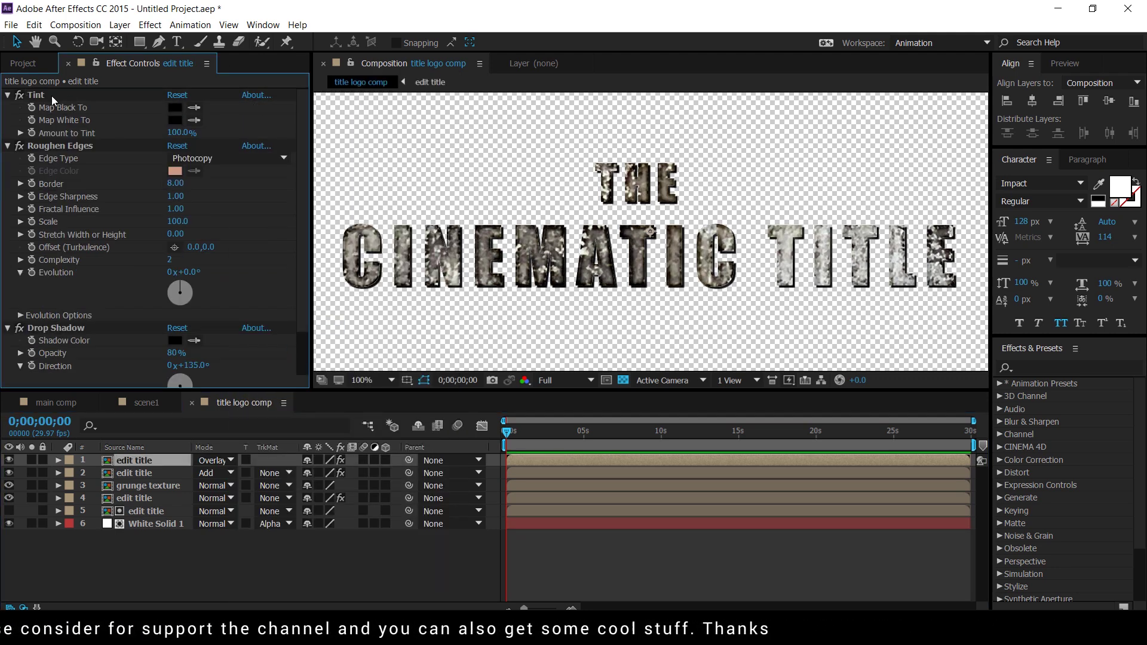
left_click(176, 108)
left_click_drag(722, 361, 676, 437)
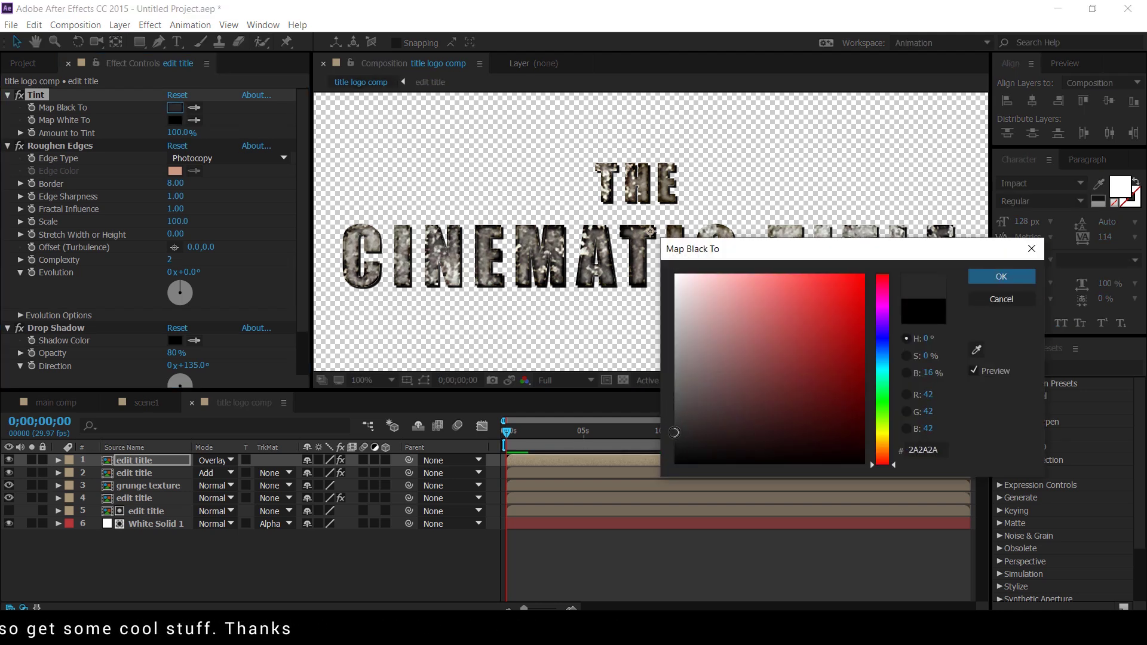
left_click(1015, 280)
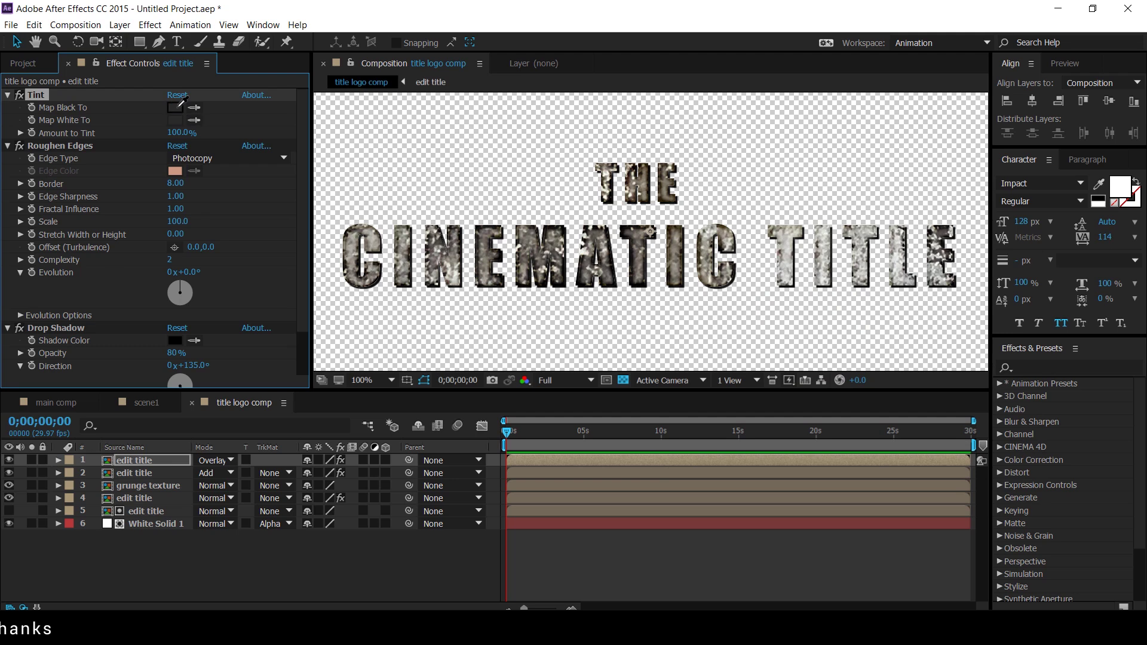
- Set the Overlay copy's Roughen Edges effect to the Rusty edge type with a Border of 12
left_click(59, 145)
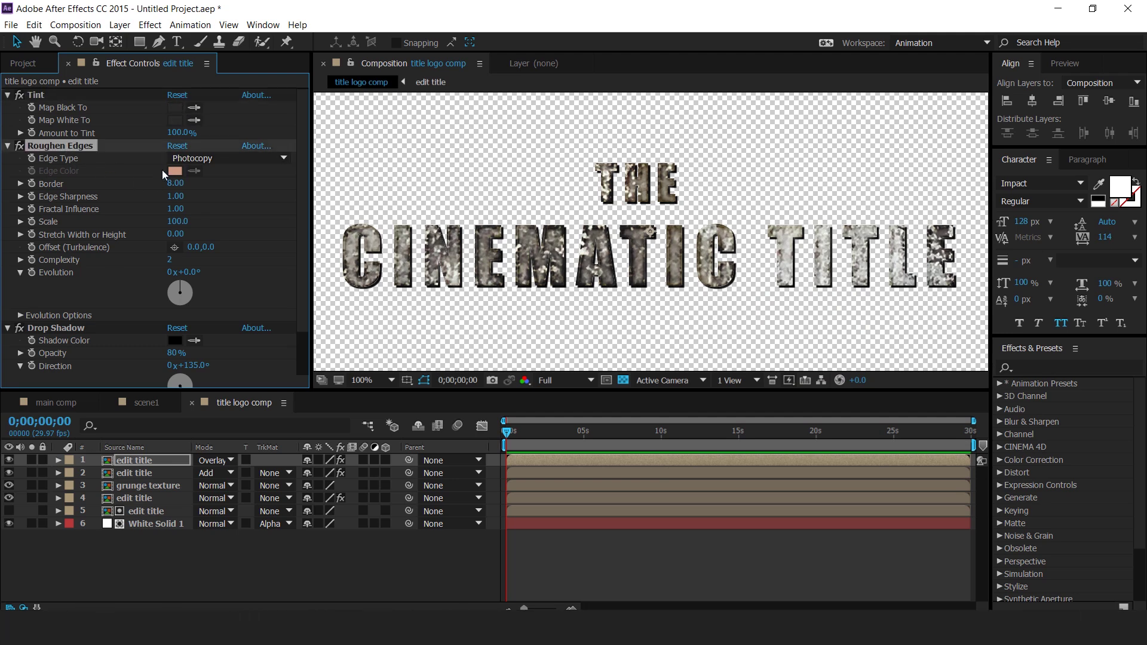
left_click(255, 157)
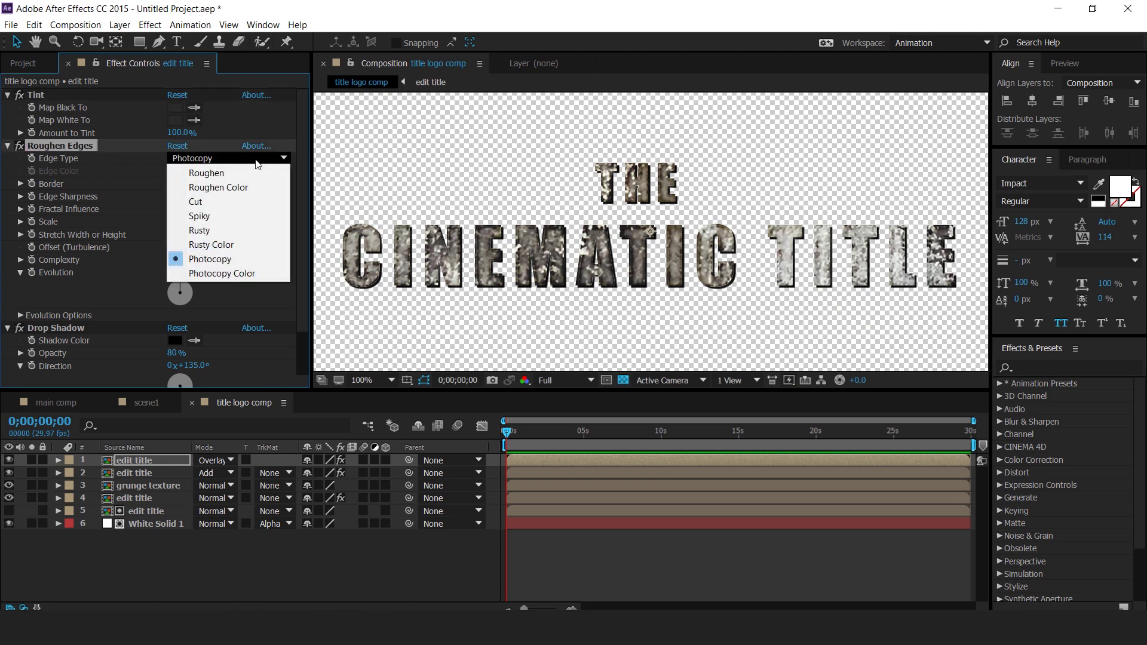
left_click(211, 231)
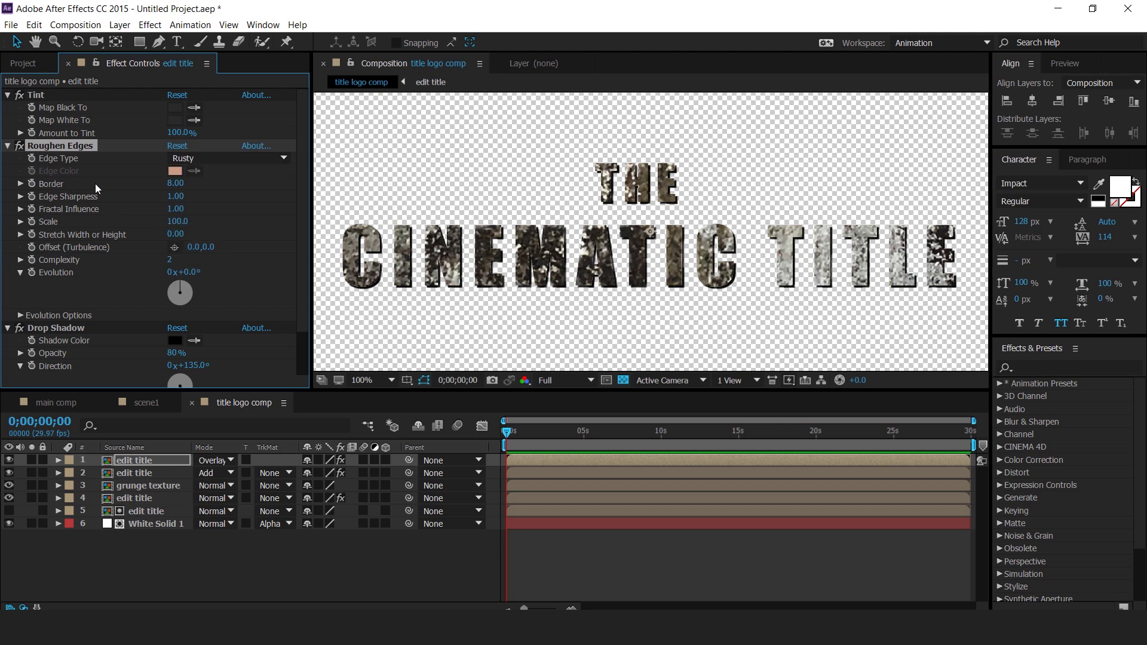
left_click(176, 184)
type("12")
key("Return")
scroll(188, 188, "down", 2)
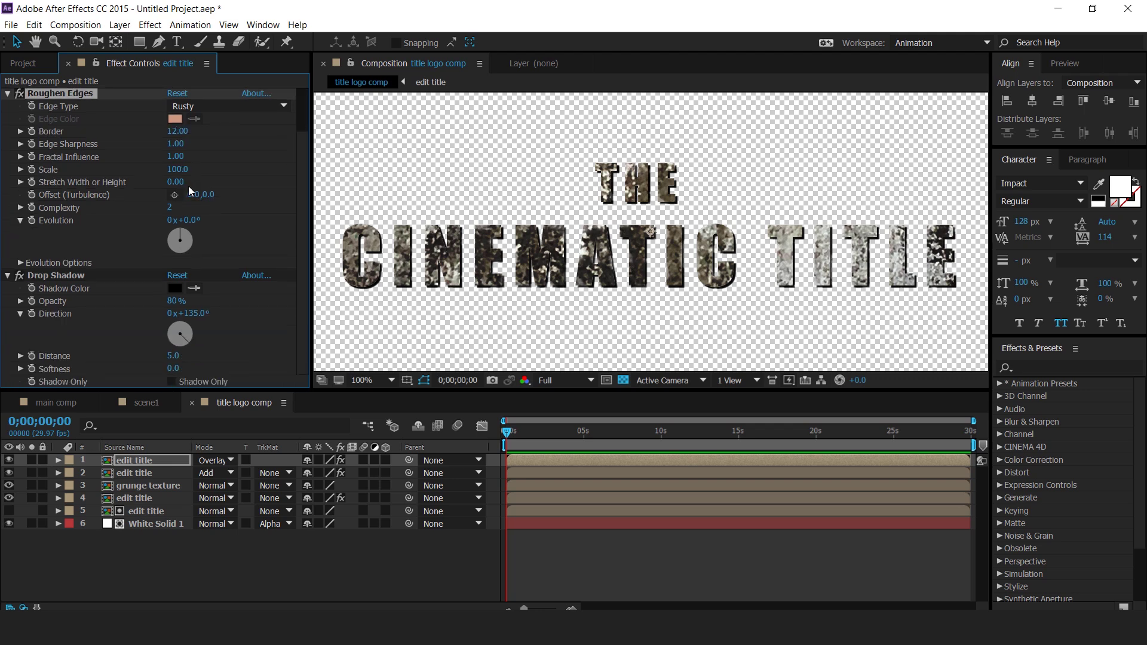
- Remove Drop Shadow from the Overlay title copy and duplicate its Roughen Edges effect
left_click(75, 276)
key("Delete")
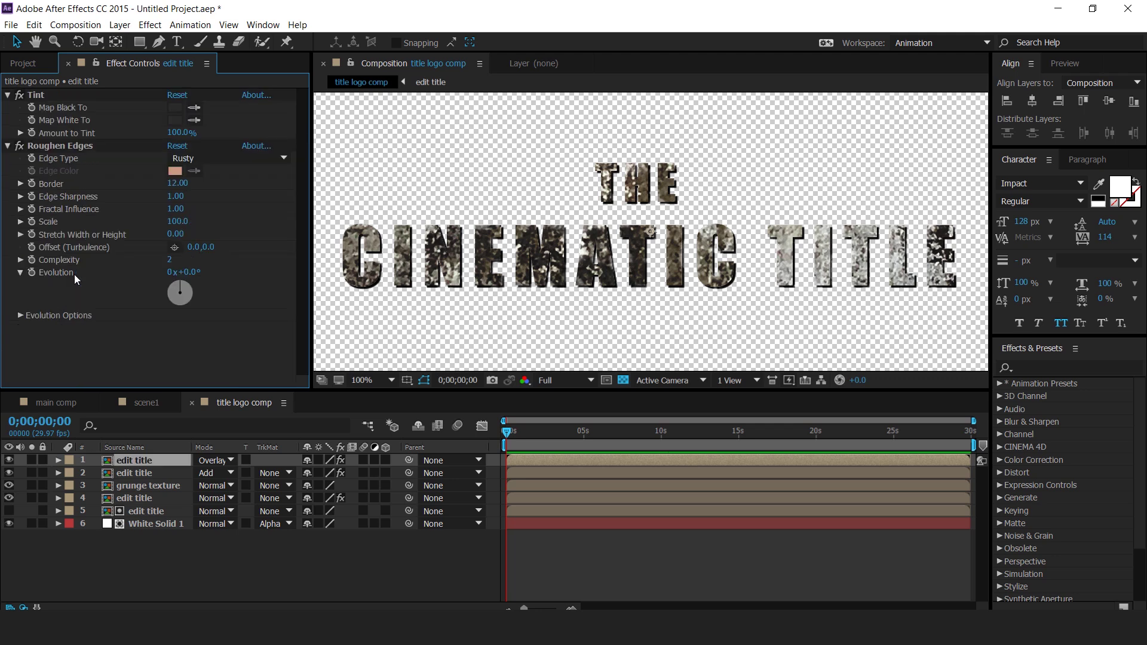
left_click(41, 149)
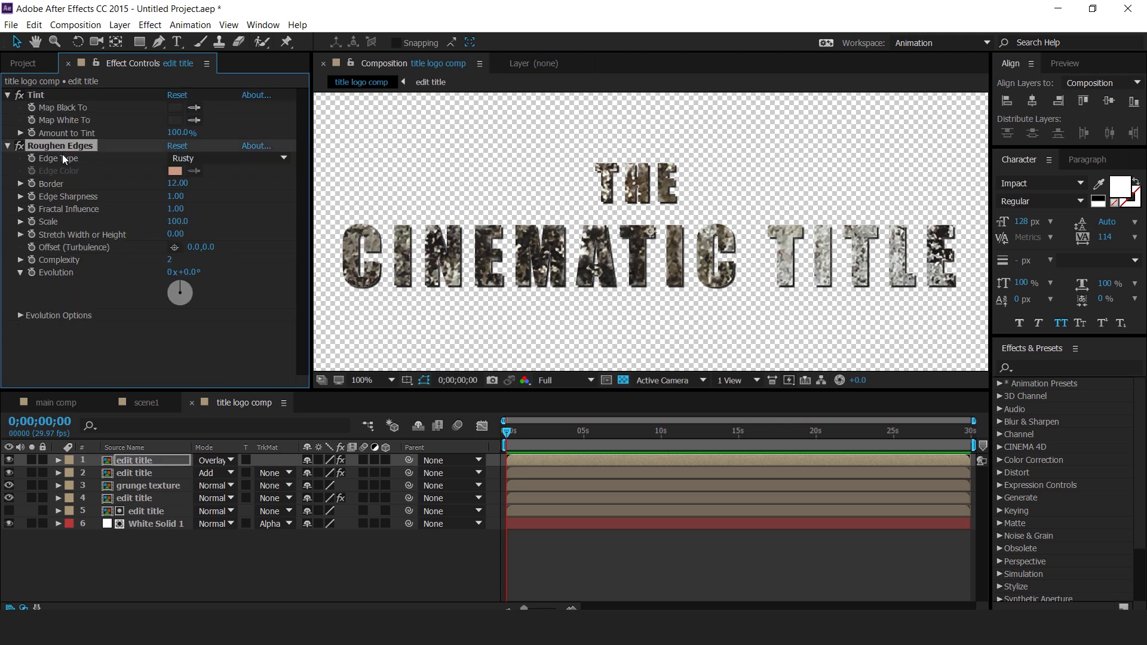
key("ctrl+d")
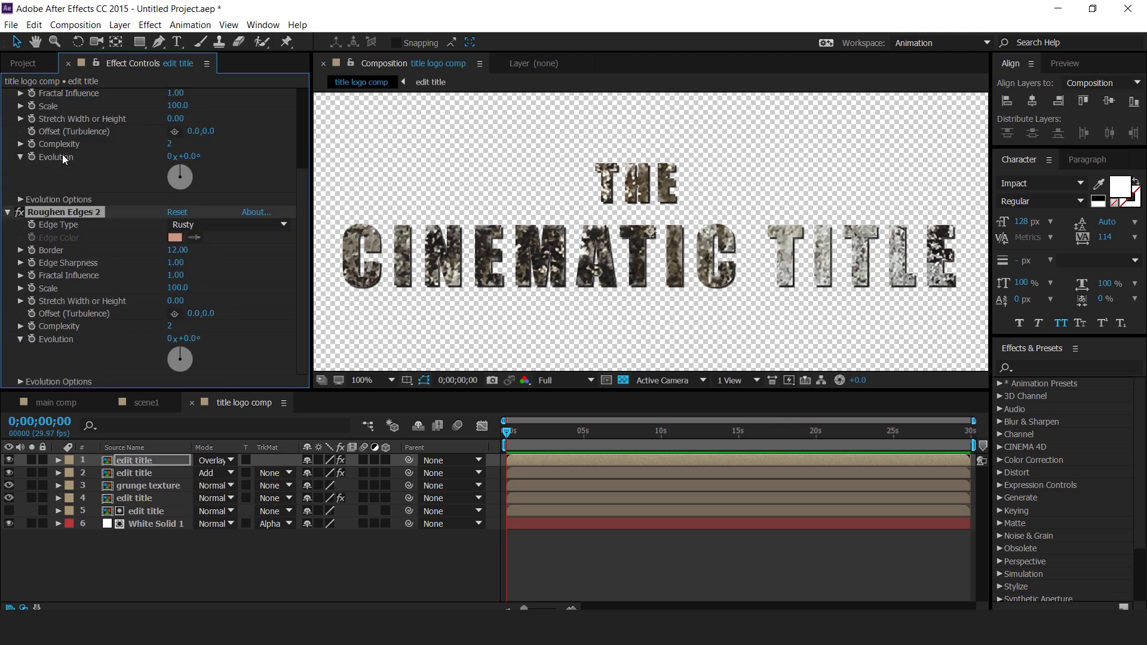
- Set the second Roughen Edges effect to the Cut edge type with a Border of 30
left_click(187, 226)
left_click(203, 270)
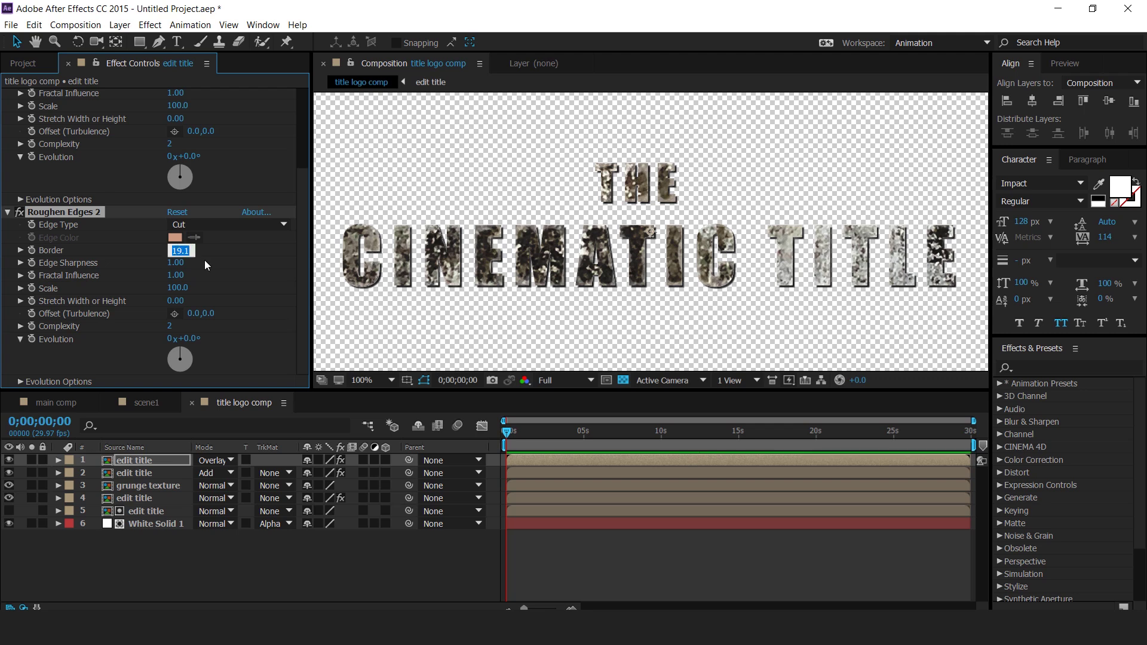
type("0")
key("Return")
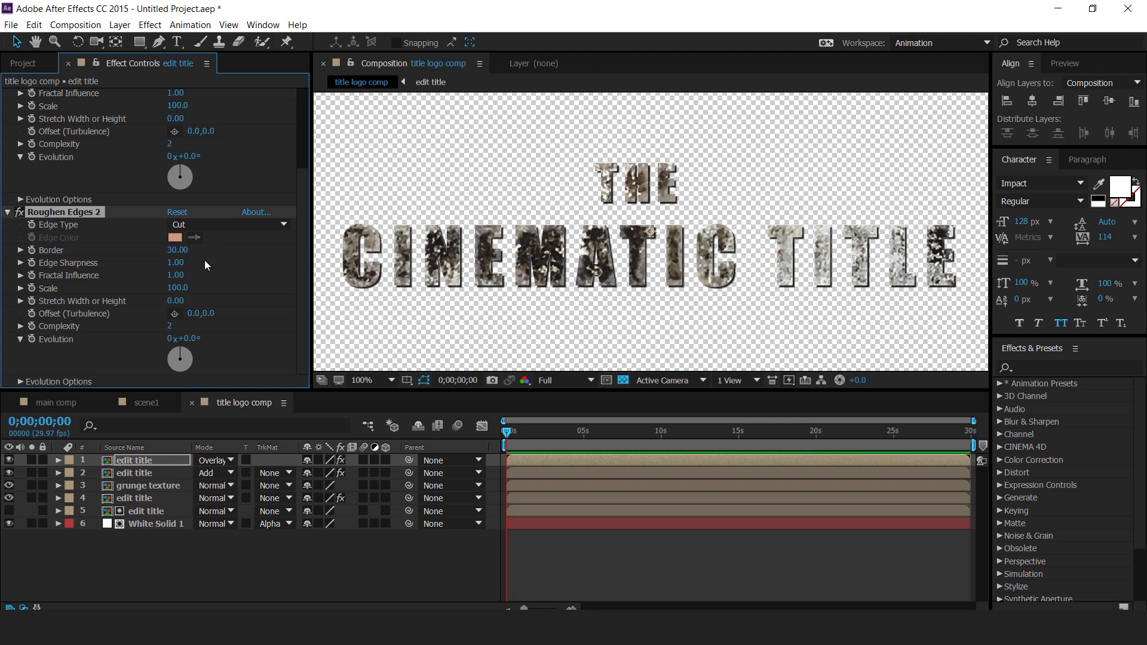
- Duplicate the Overlay edit title layer and remove all effects from the new top copy
left_click(129, 464)
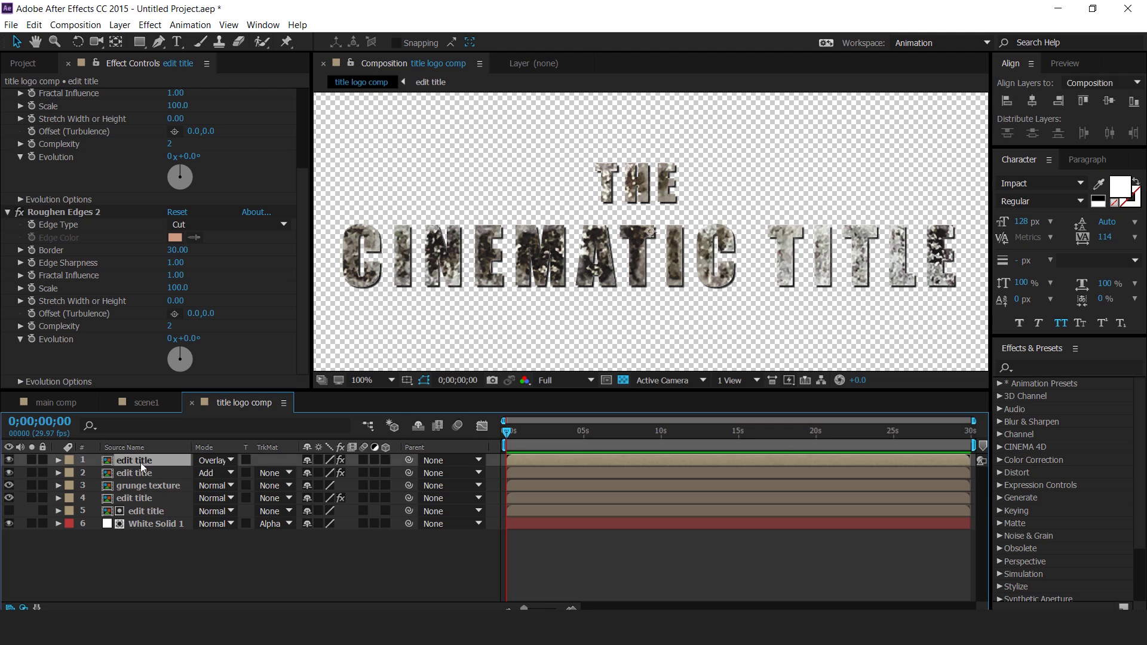
key("ctrl+d")
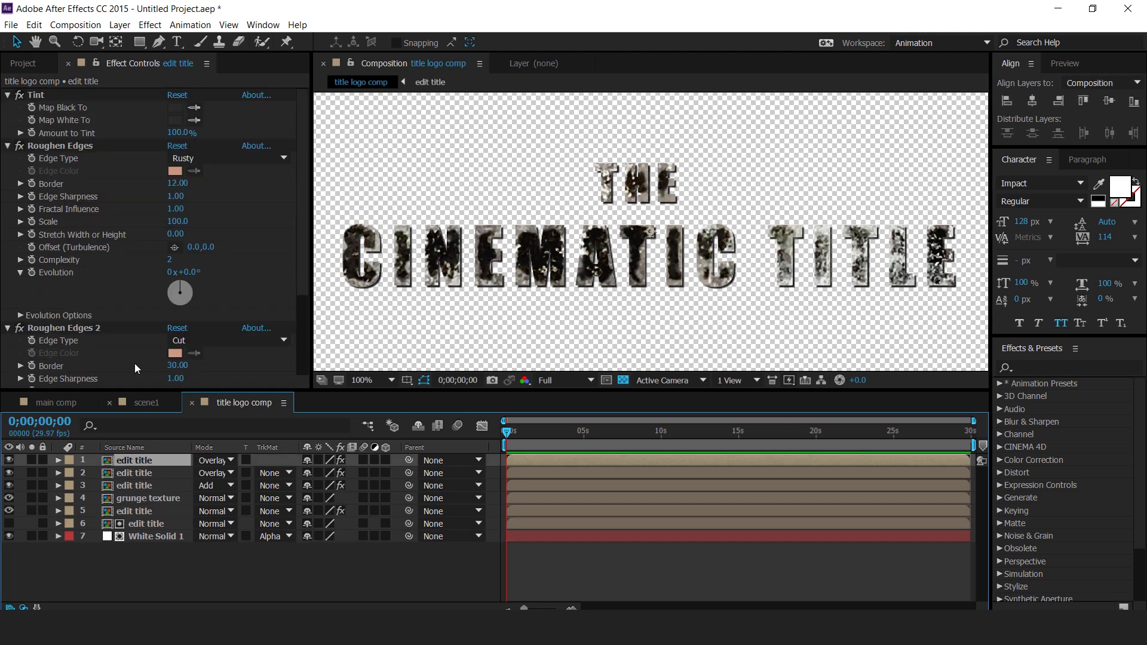
scroll(180, 346, "down", 4)
scroll(203, 307, "up", 4)
left_click(110, 96)
key("Delete")
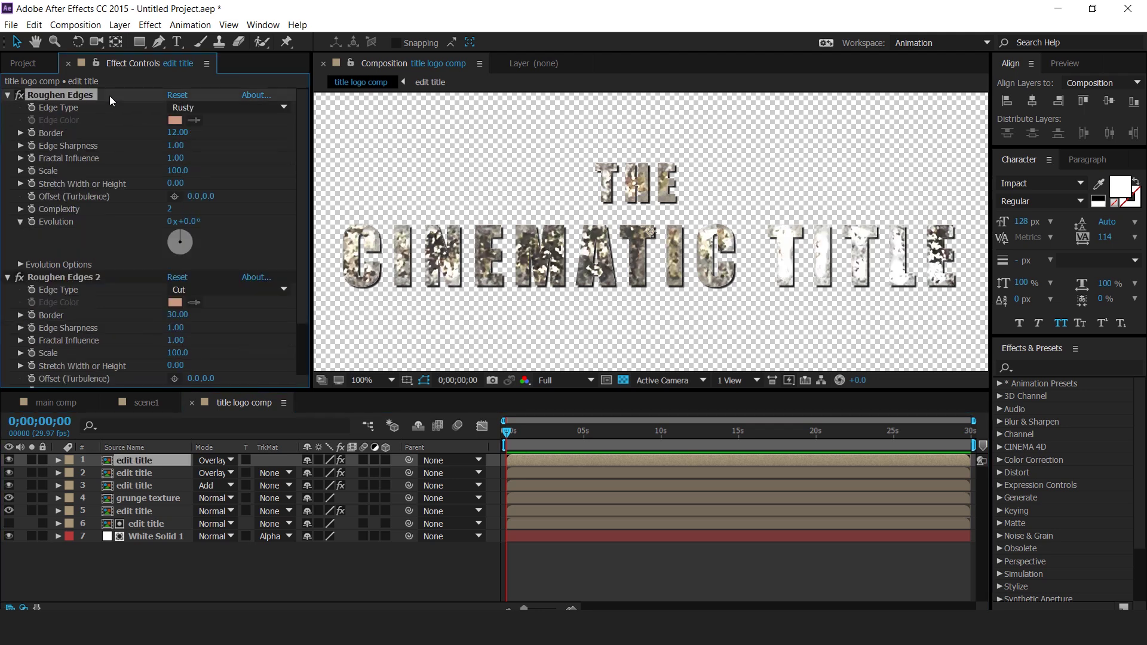
key("Delete")
key("Delete")
- Set the new top title copy's blending mode to Normal and apply Simple Choker with a Choke Matte of 2
left_click(214, 460)
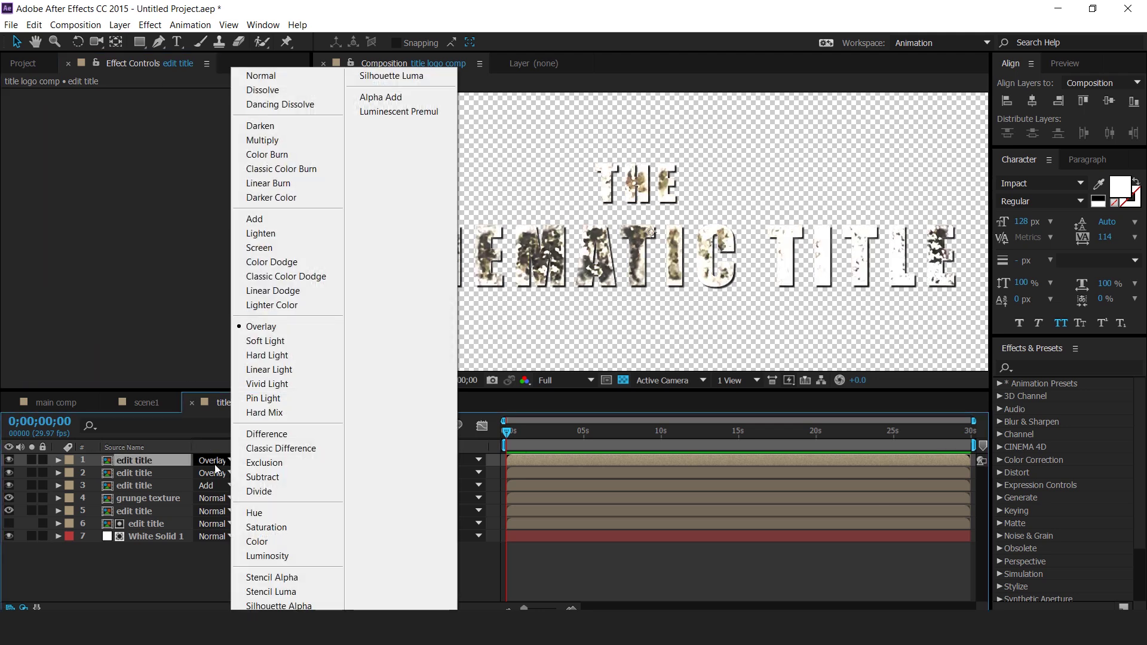
left_click(278, 76)
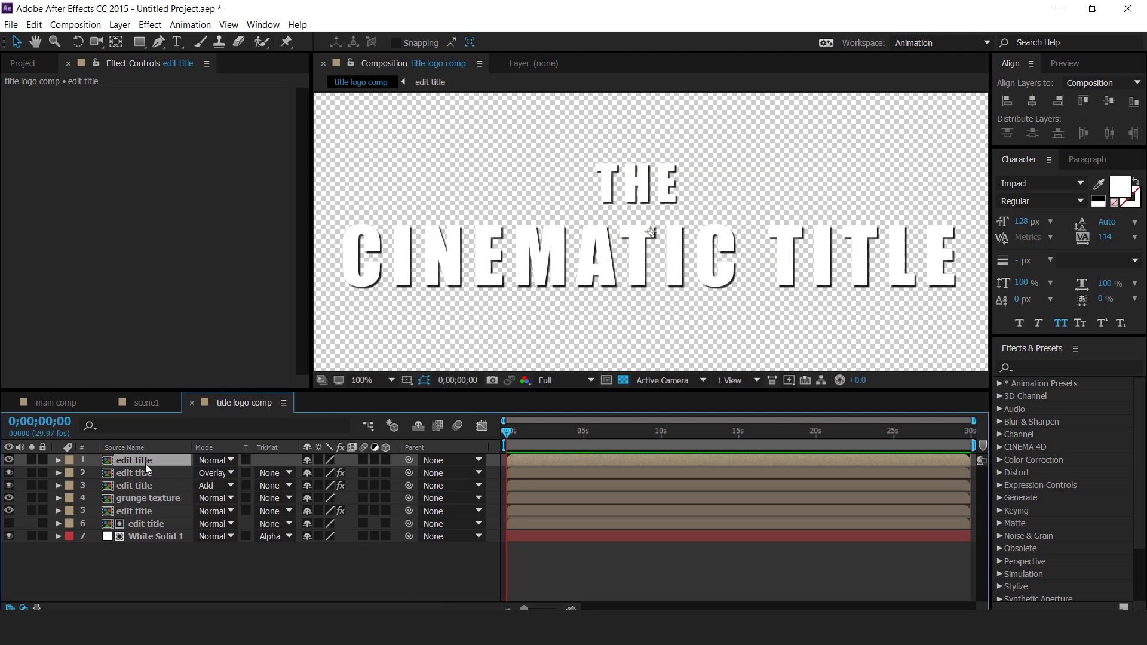
key("ctrl+space")
type("simo")
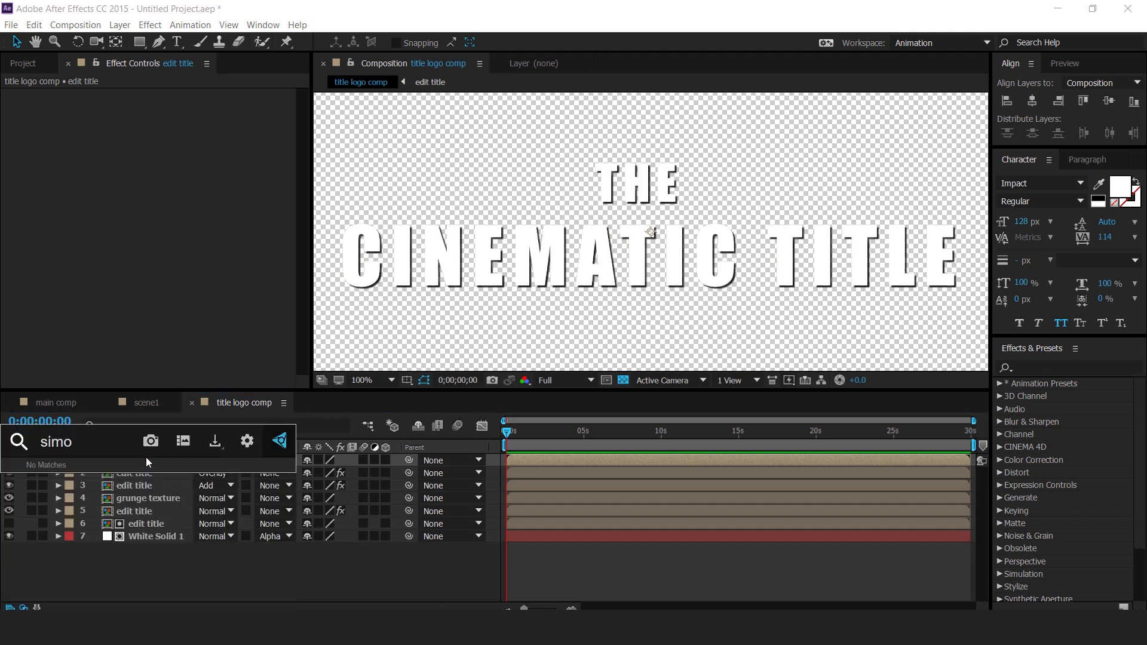
key("BackSpace")
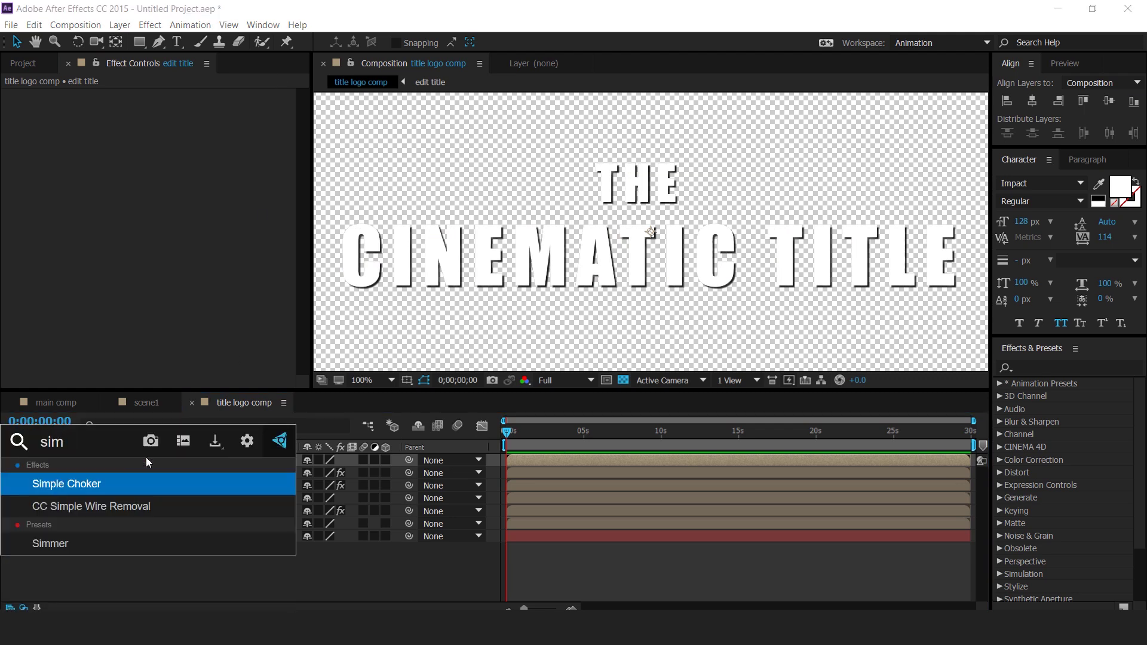
key("Return")
left_click(175, 120)
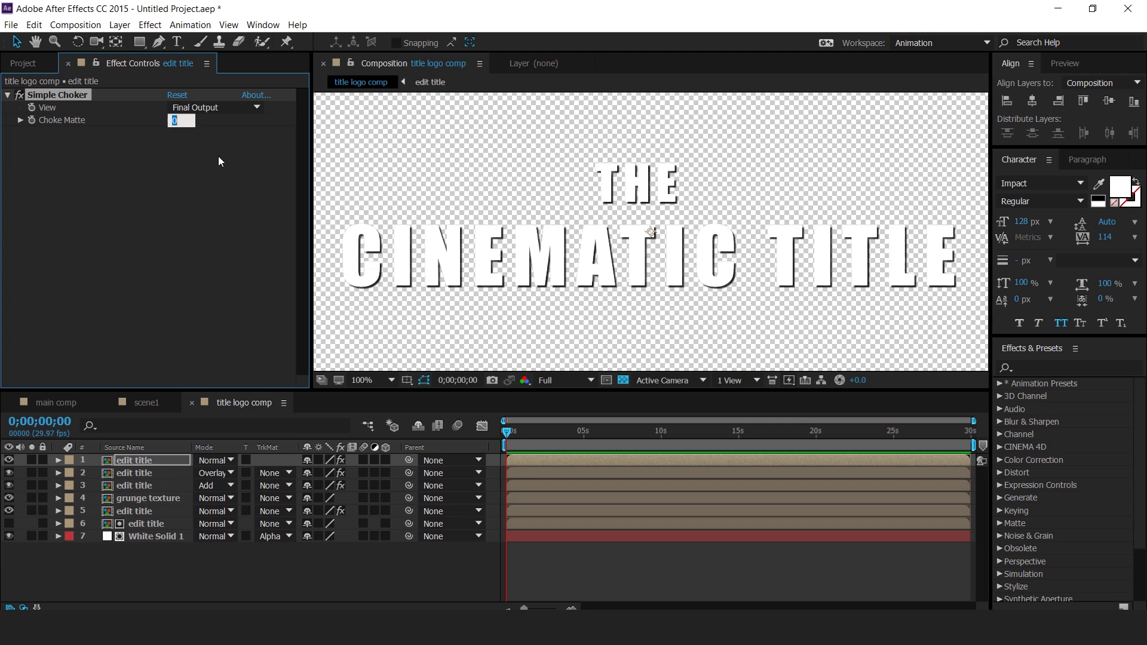
type("2")
key("Return")
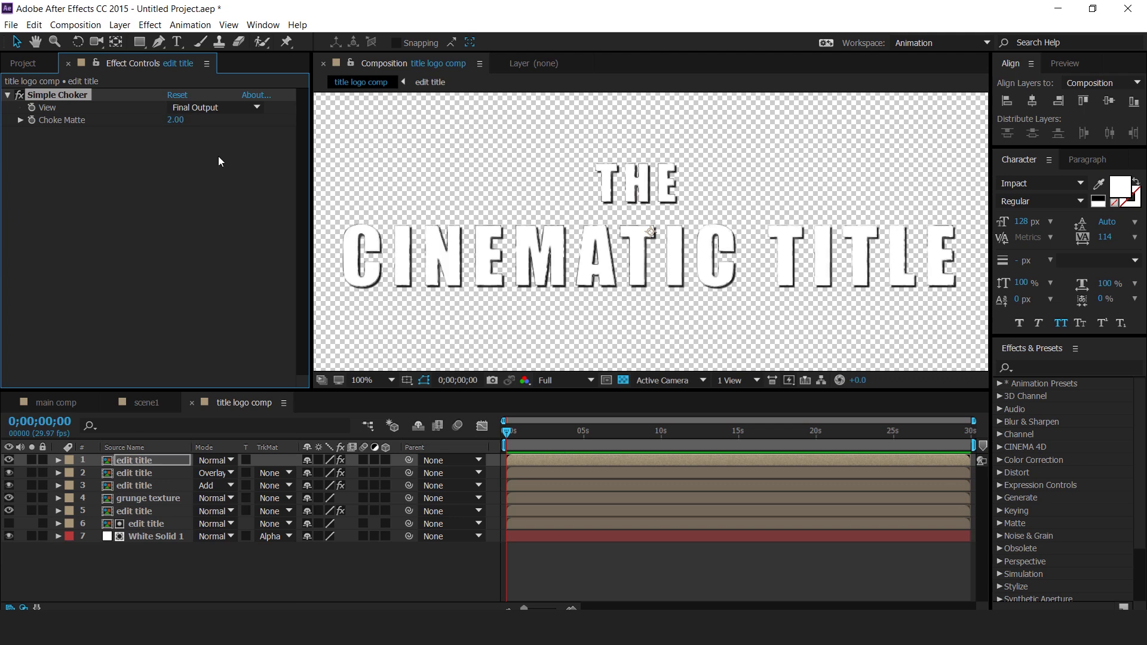
- Give the Overlay title layer an Alpha Inverted track matte from the choked edit title layer above it
left_click(293, 575)
left_click(147, 473)
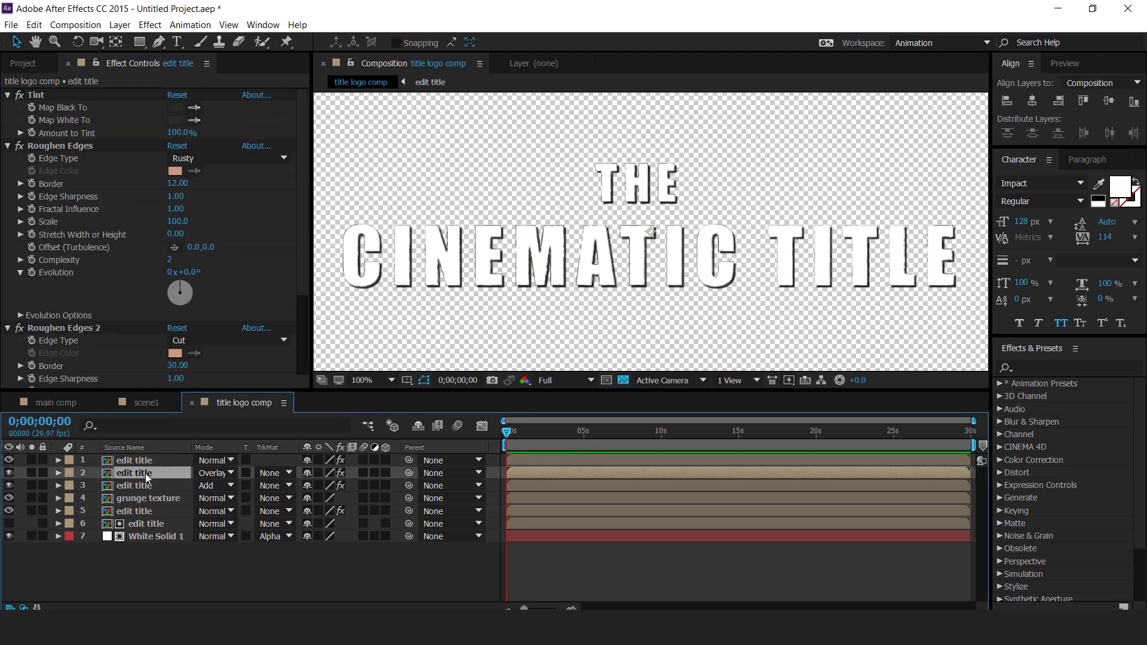
left_click(285, 473)
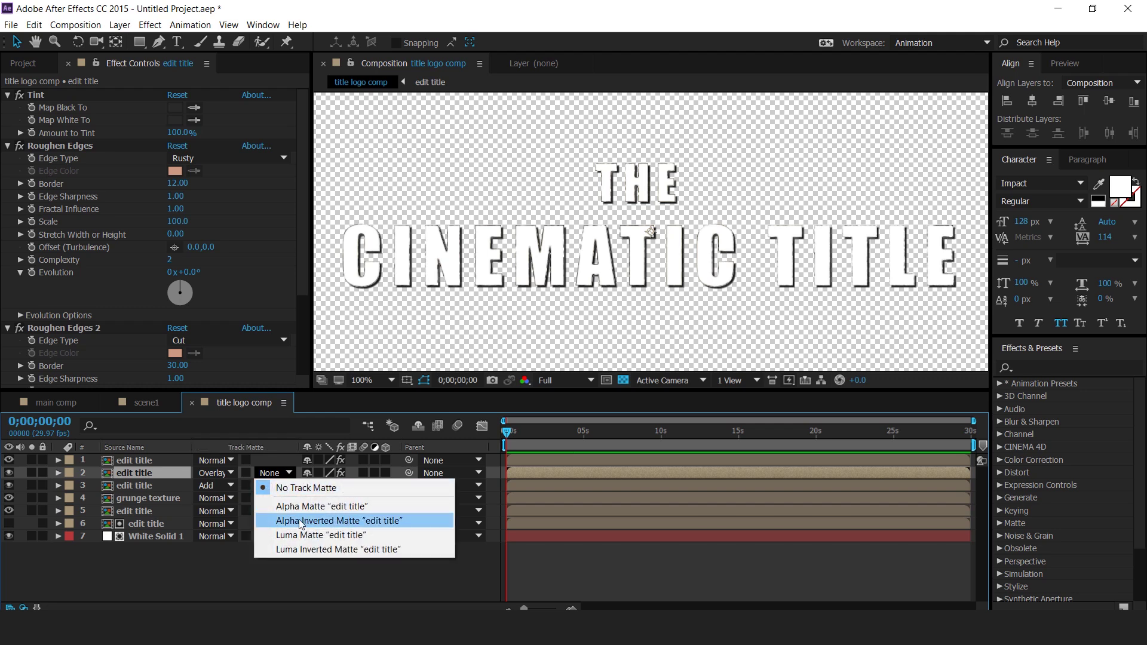
left_click(368, 520)
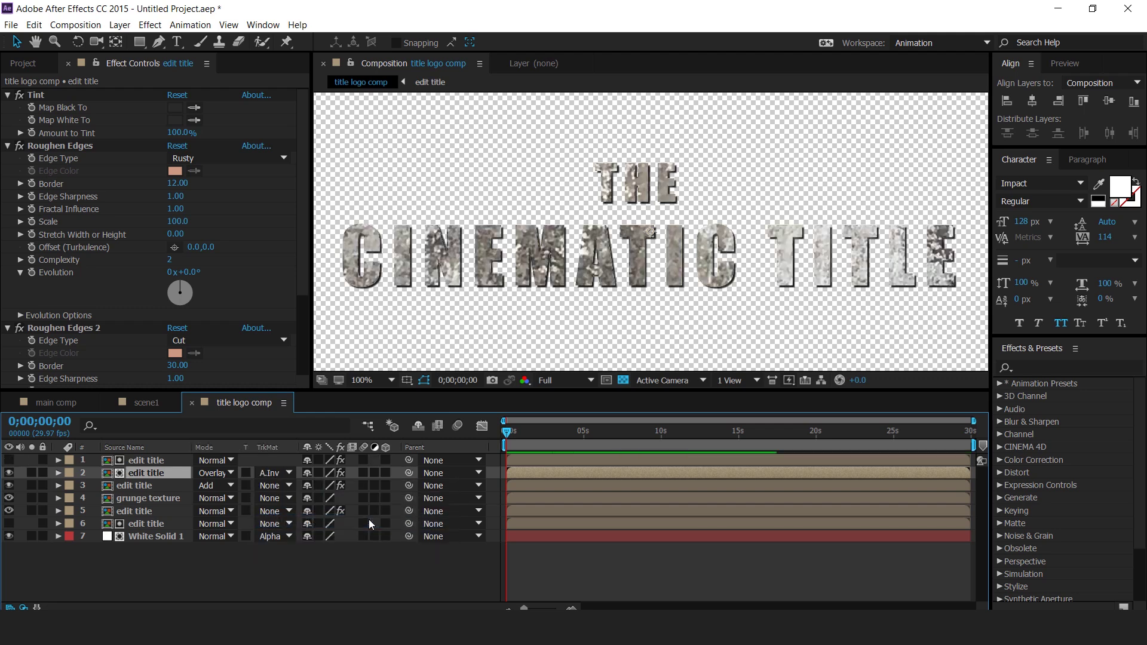
left_click(420, 557)
- Duplicate the choked matte title layer and make the top copy visible
left_click(145, 461)
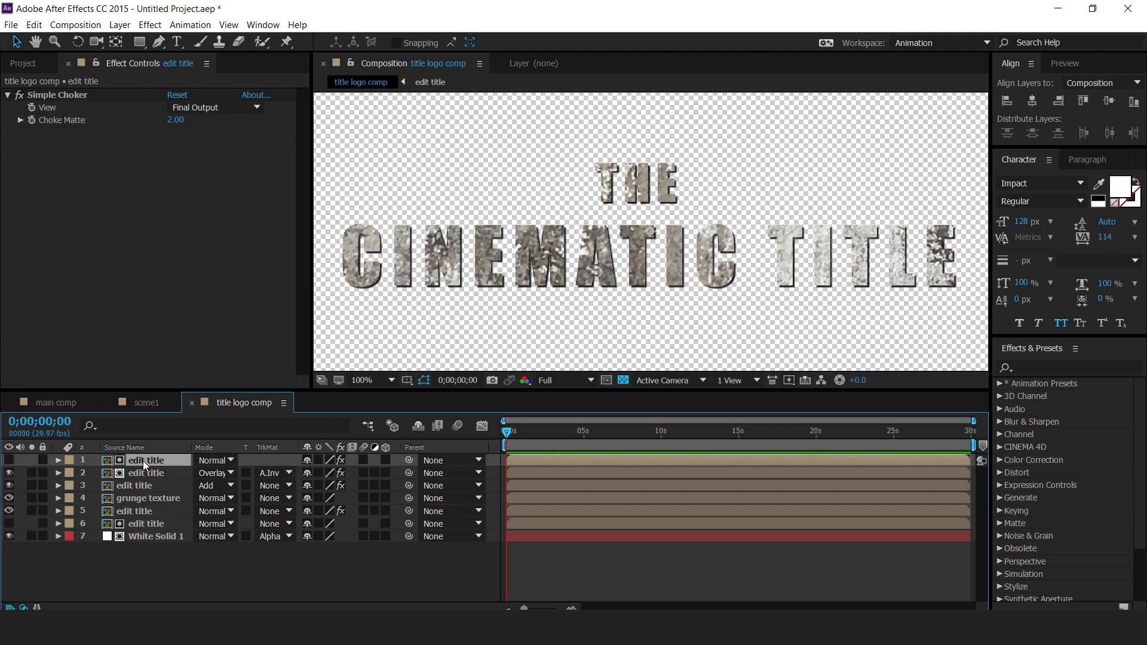
key("ctrl+d")
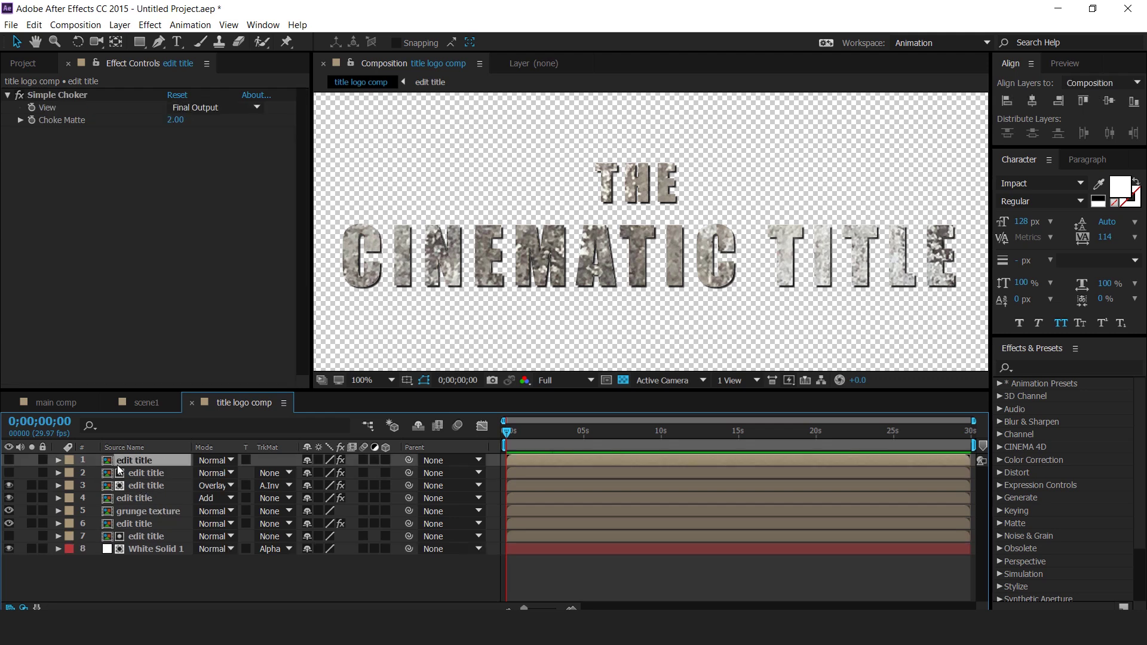
left_click(9, 461)
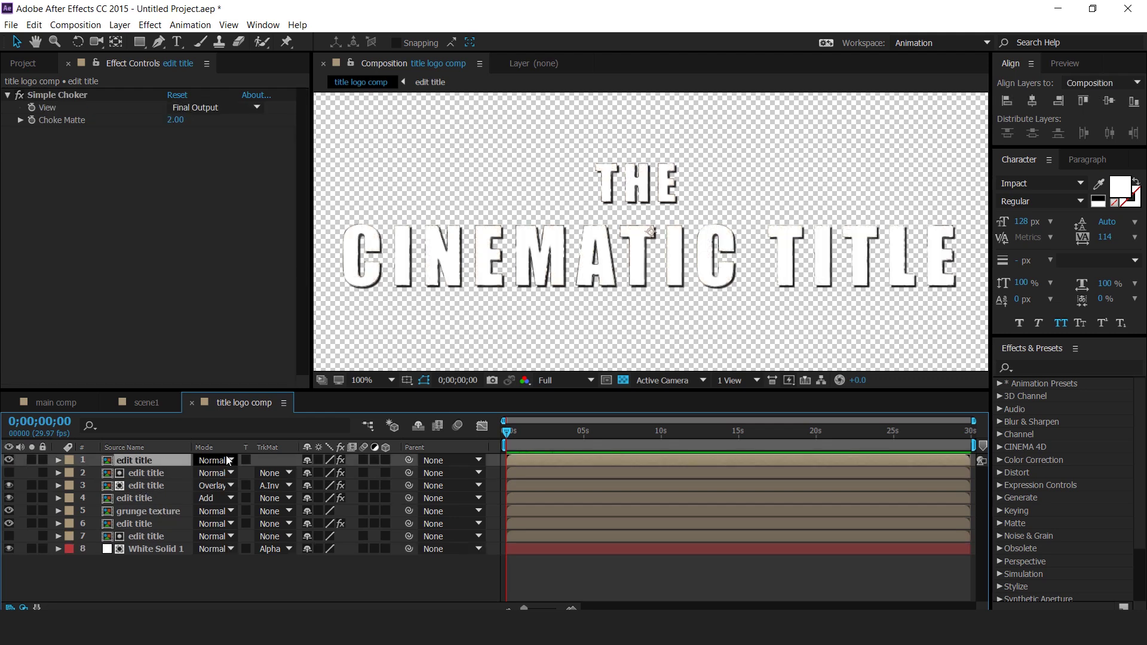
- Apply a Tint effect to the top title copy with both black and white mapped to black
key("ctrl+space")
type("tint")
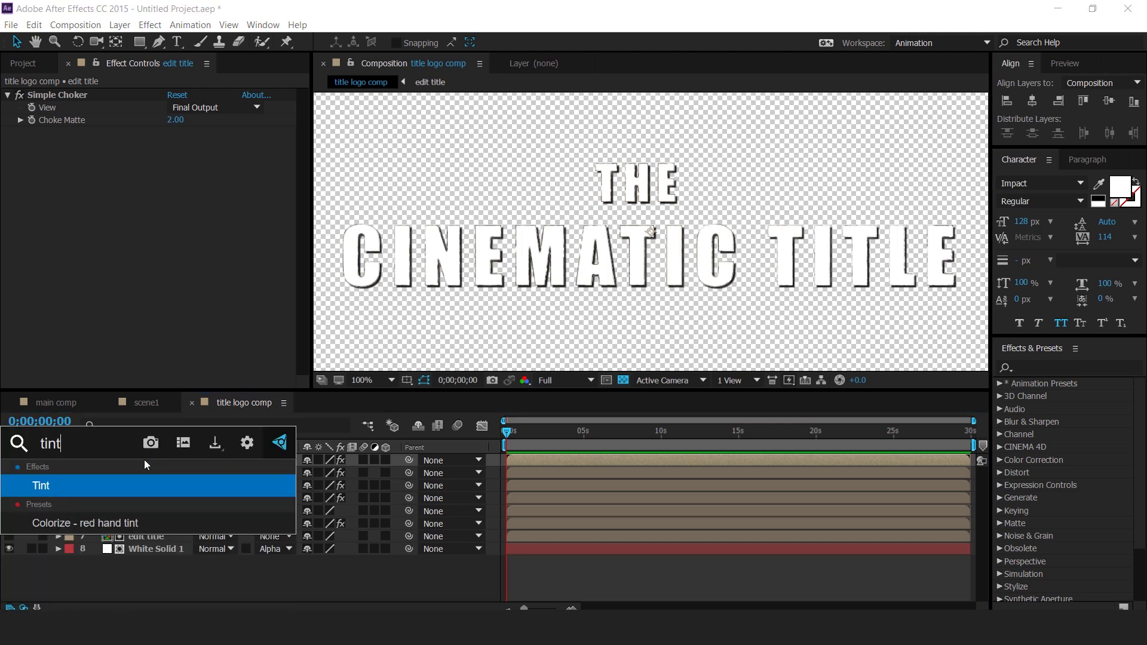
key("Return")
left_click(195, 158)
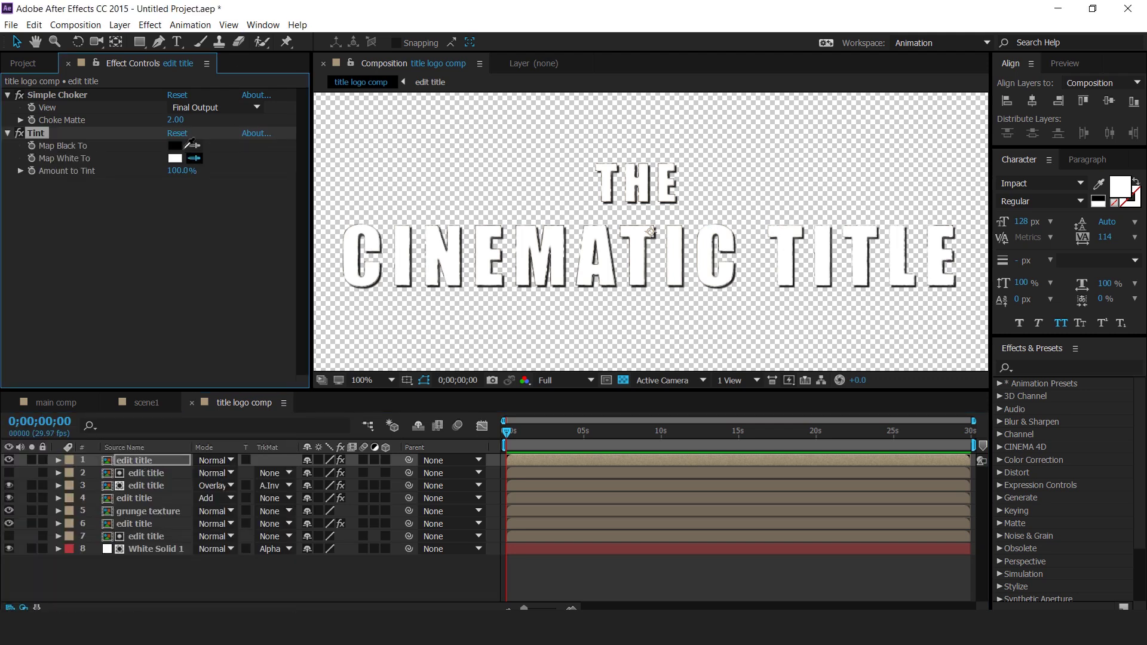
left_click(177, 144)
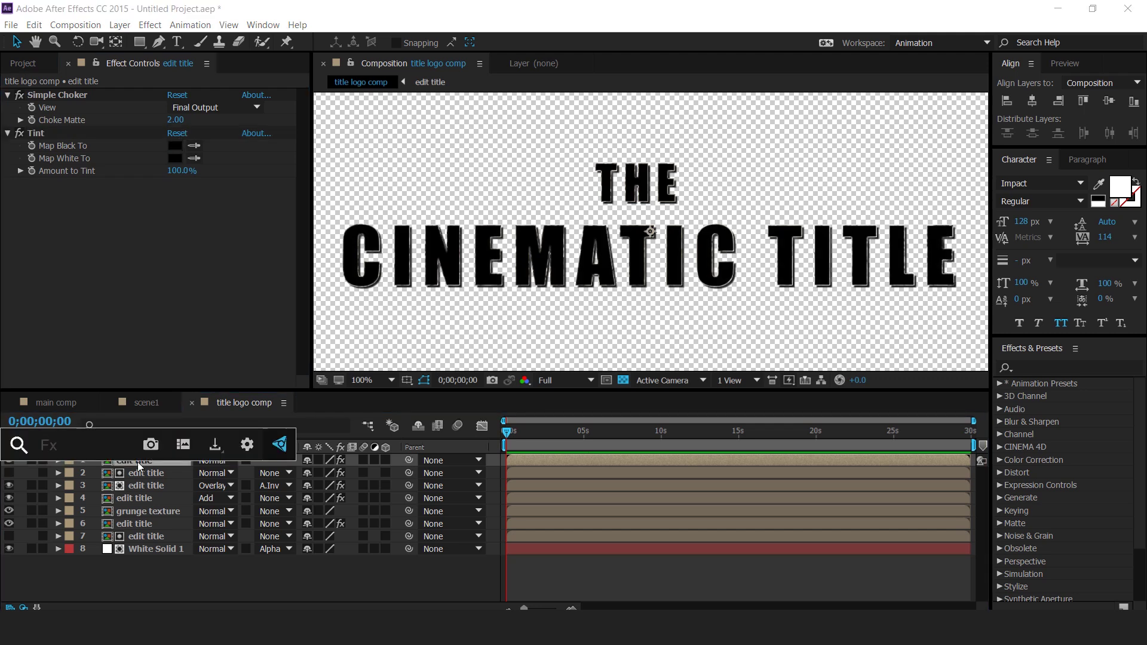
- Add a Drop Shadow effect to the black title copy and set its blending mode to Overlay
key("ctrl+space")
type("drop")
key("Return")
left_click(229, 461)
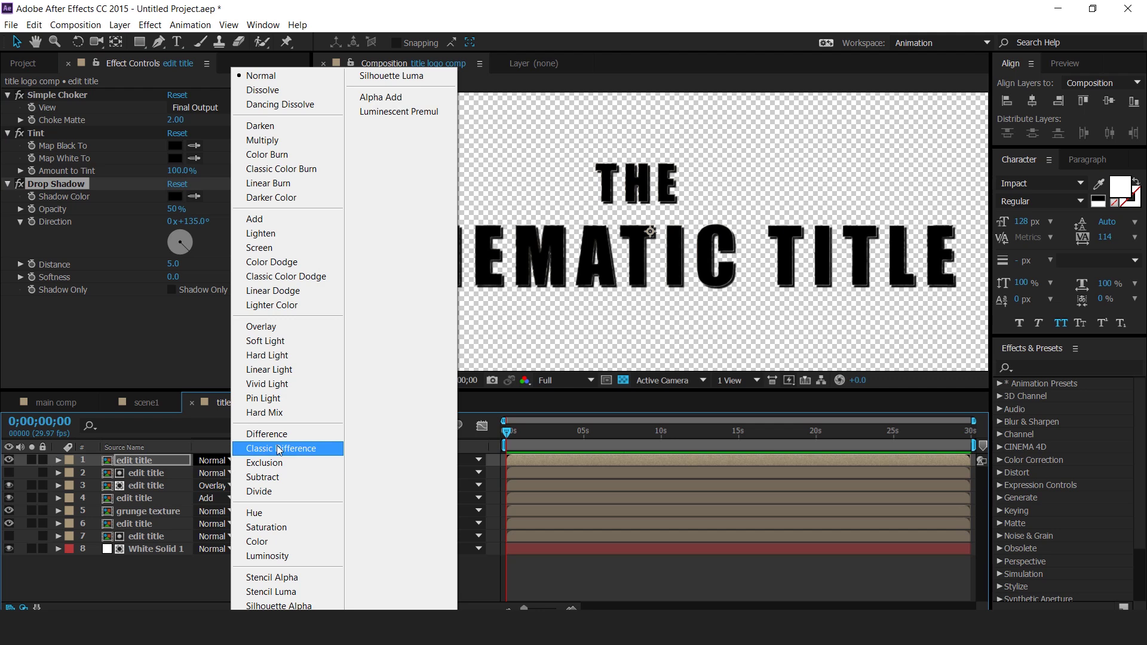
left_click(261, 328)
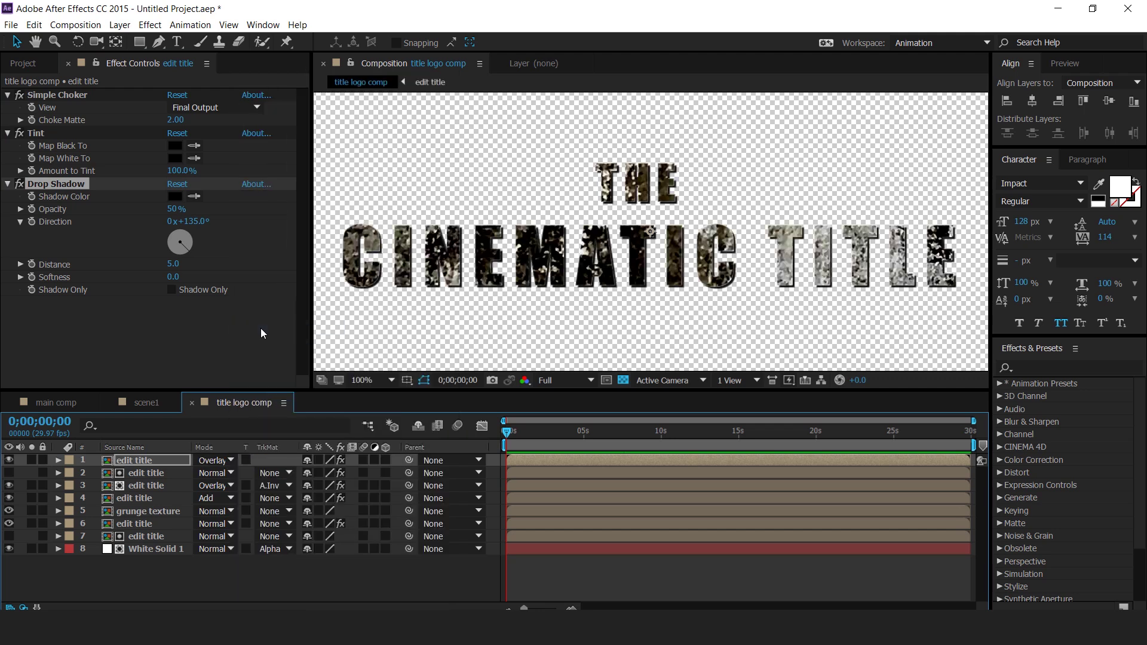
- Turn off the transparency grid and add a white Point light at 100% intensity with no falloff
key("comma")
left_click(623, 380)
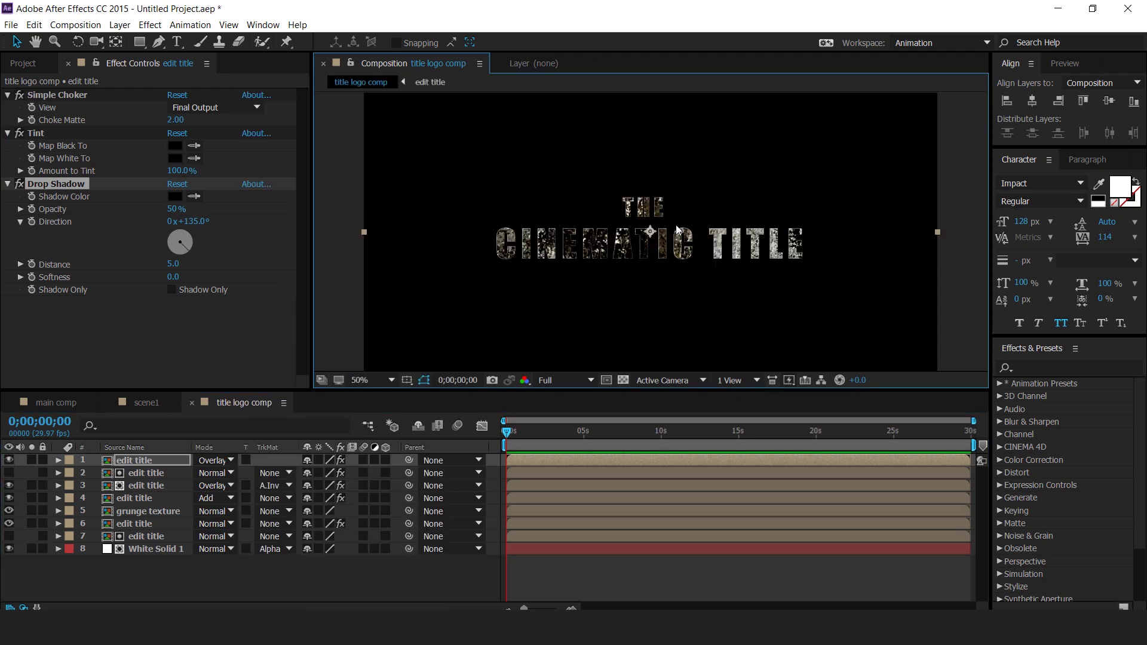
right_click(405, 583)
mouse_move(435, 445)
left_click(603, 494)
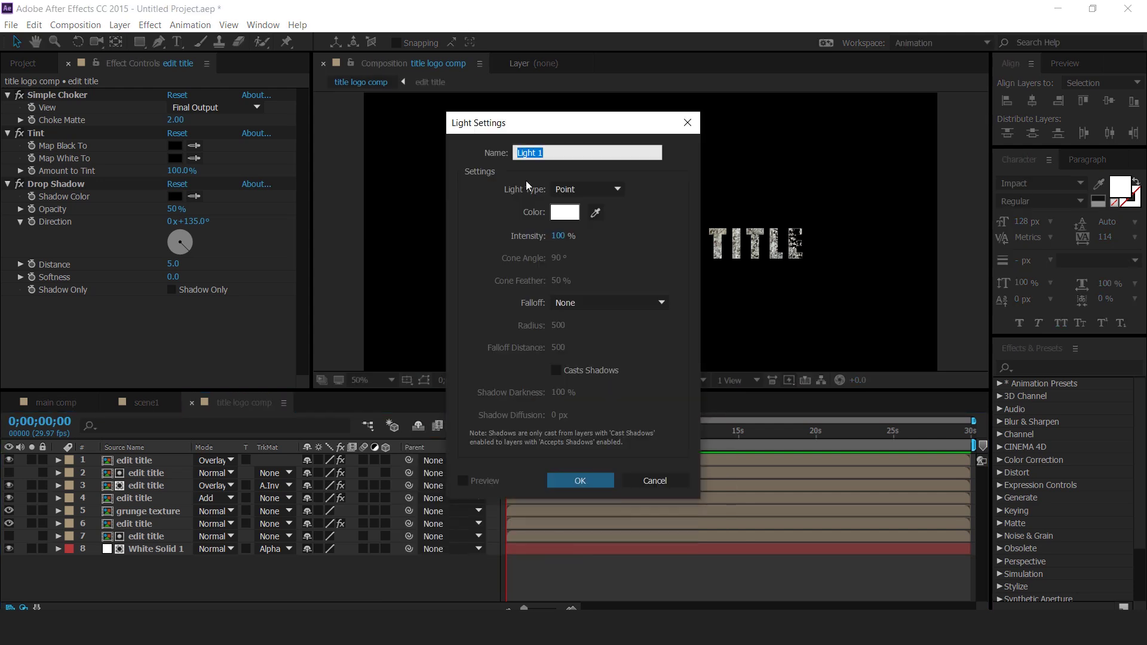
left_click(583, 478)
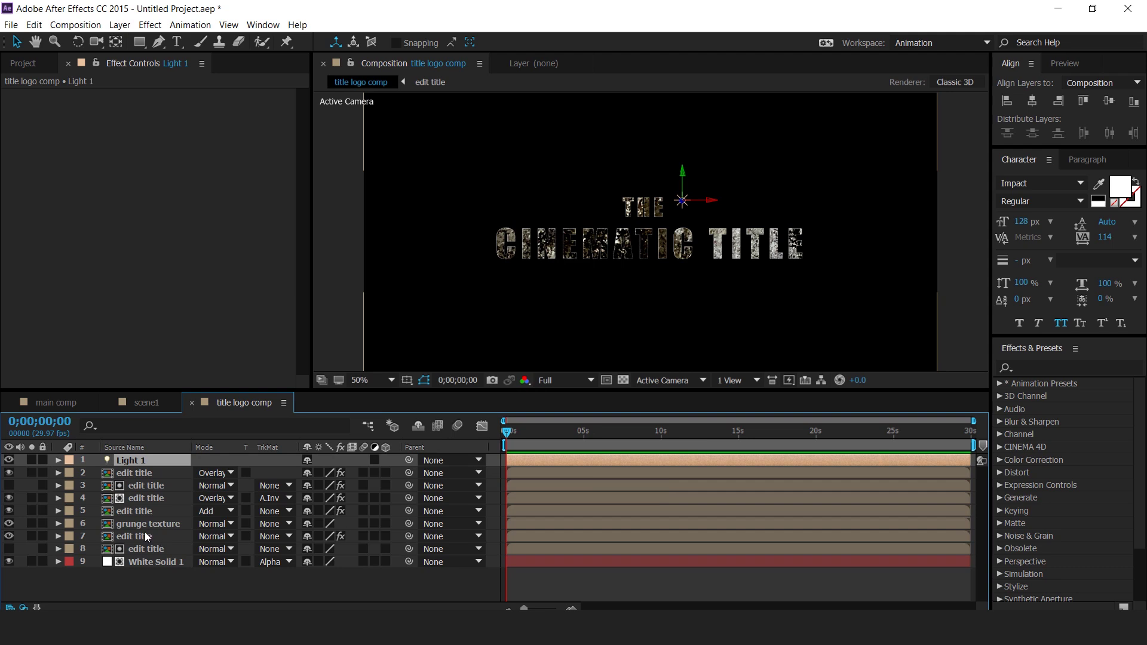
- Make every layer below the light 3D, from the top edit title down to the white solid
left_click(123, 476)
left_click(156, 562, "shift")
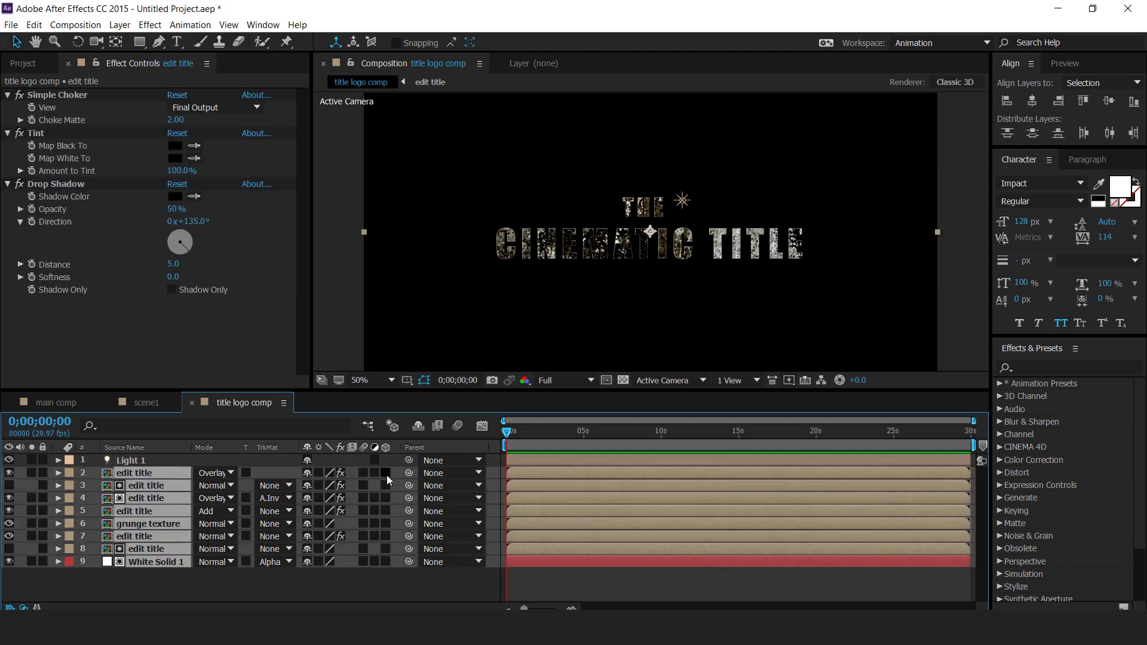
left_click(387, 475)
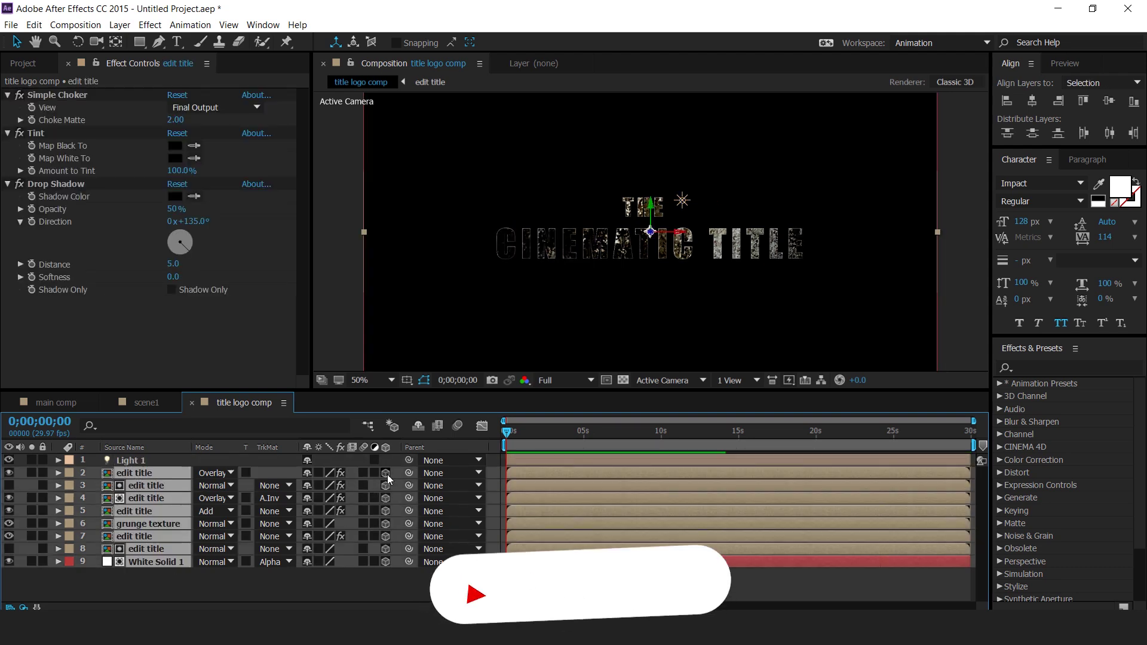
left_click(405, 584)
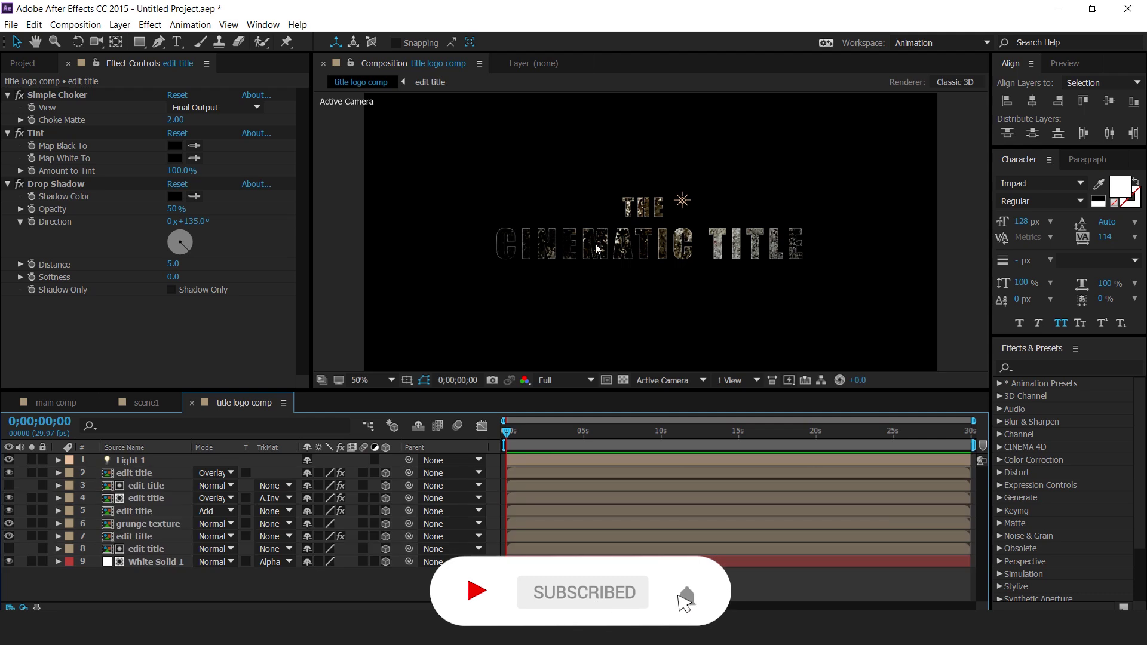
- Move the light to just above the word THE and switch the composition to the 4 Views layout
left_click(152, 461)
left_click(735, 380)
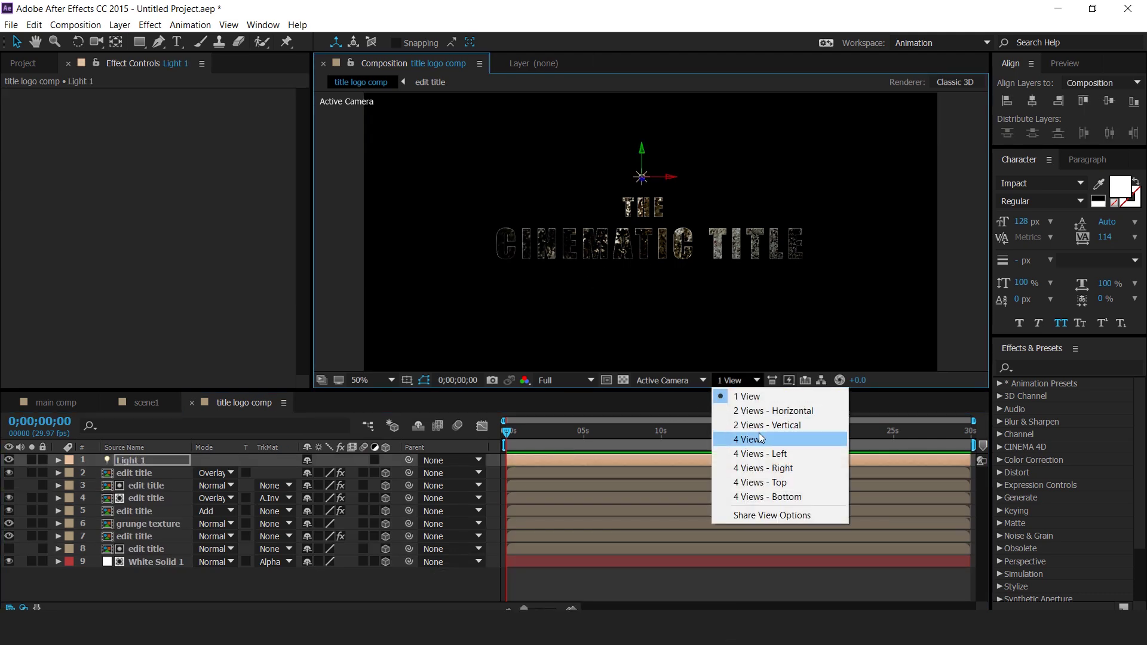
left_click(771, 438)
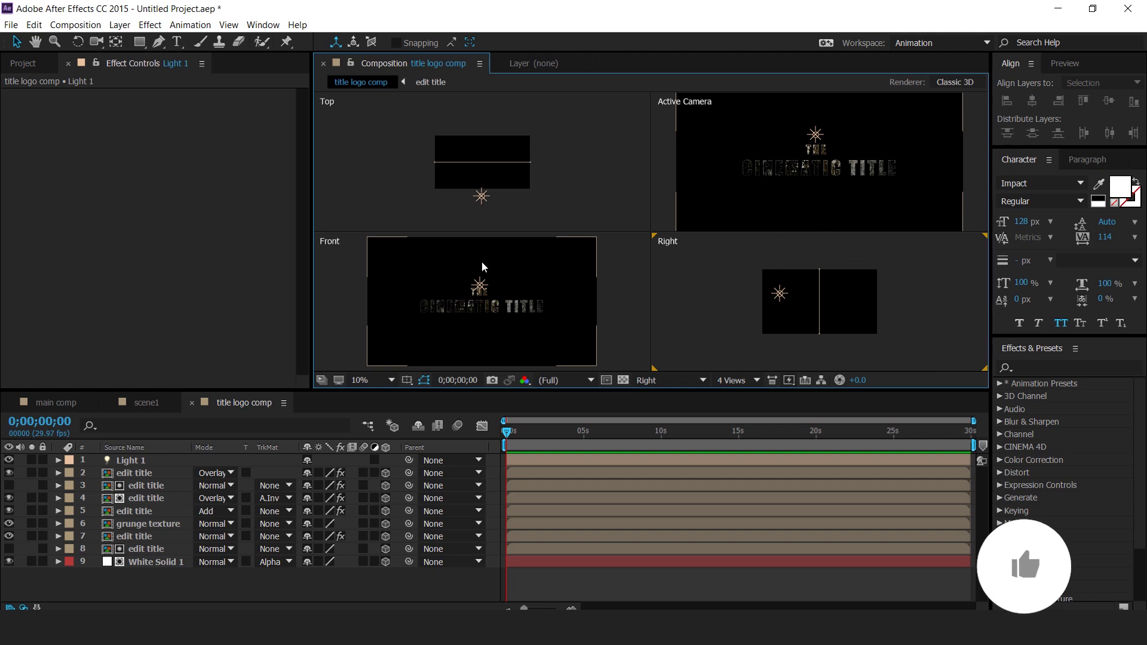
- Pull the light farther in front of the title in the Top view and fine-tune its height in the Front view
left_click(121, 464)
left_click(486, 240)
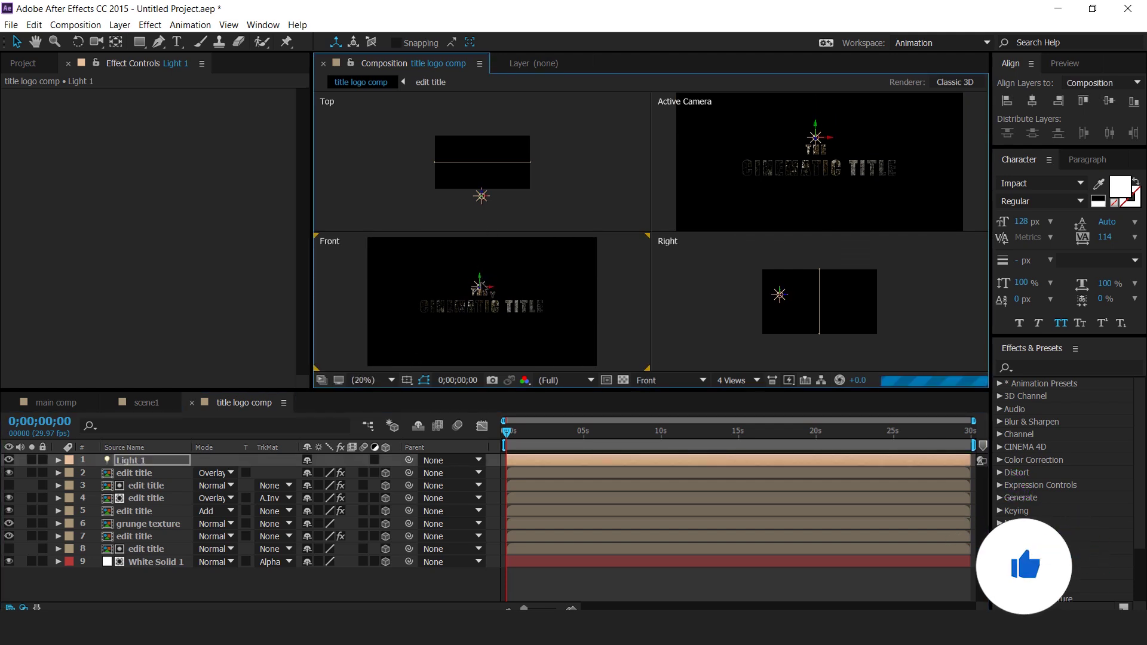
left_click_drag(481, 196, 483, 212)
mouse_move(479, 295)
left_mouse_down()
mouse_move(479, 263)
mouse_move(479, 283)
left_mouse_up()
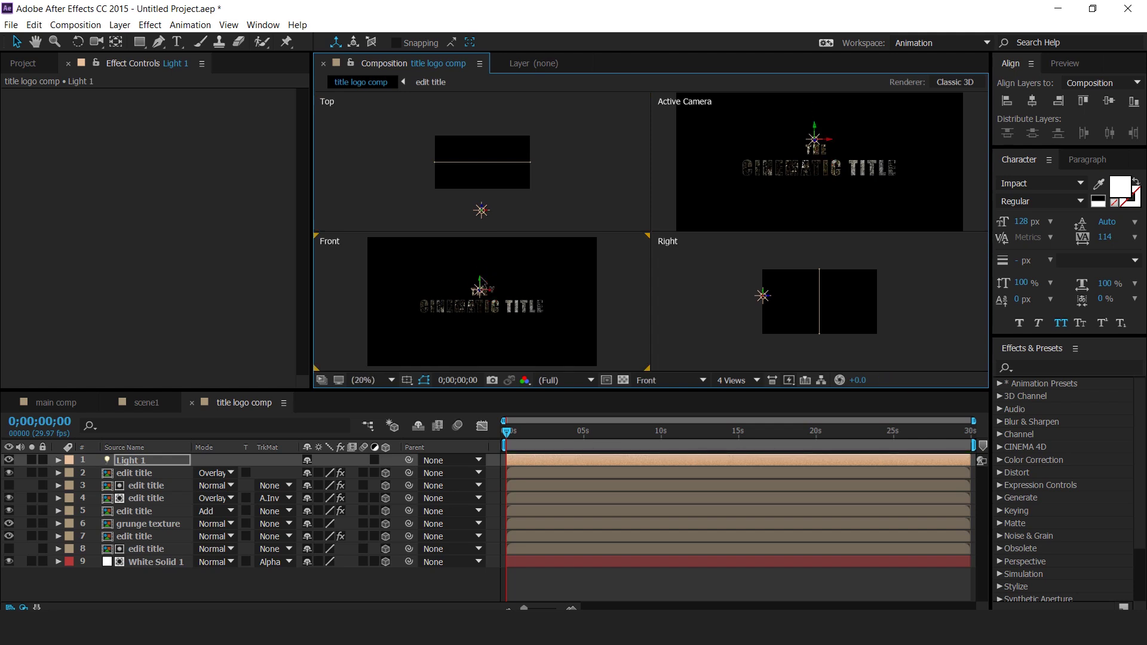
- Return the title logo composition to the 1 View layout showing the Active Camera
left_click(735, 380)
left_click(734, 392)
left_click(881, 247)
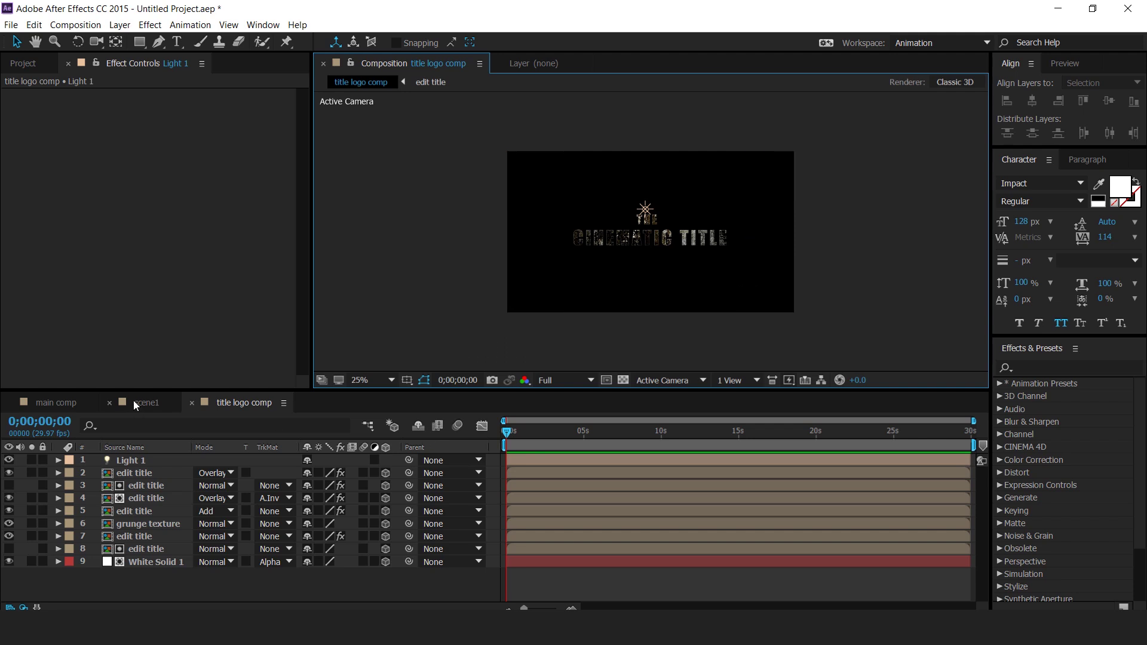
- Add title logo comp to the scene1 composition, above the edit title layer
left_click(155, 403)
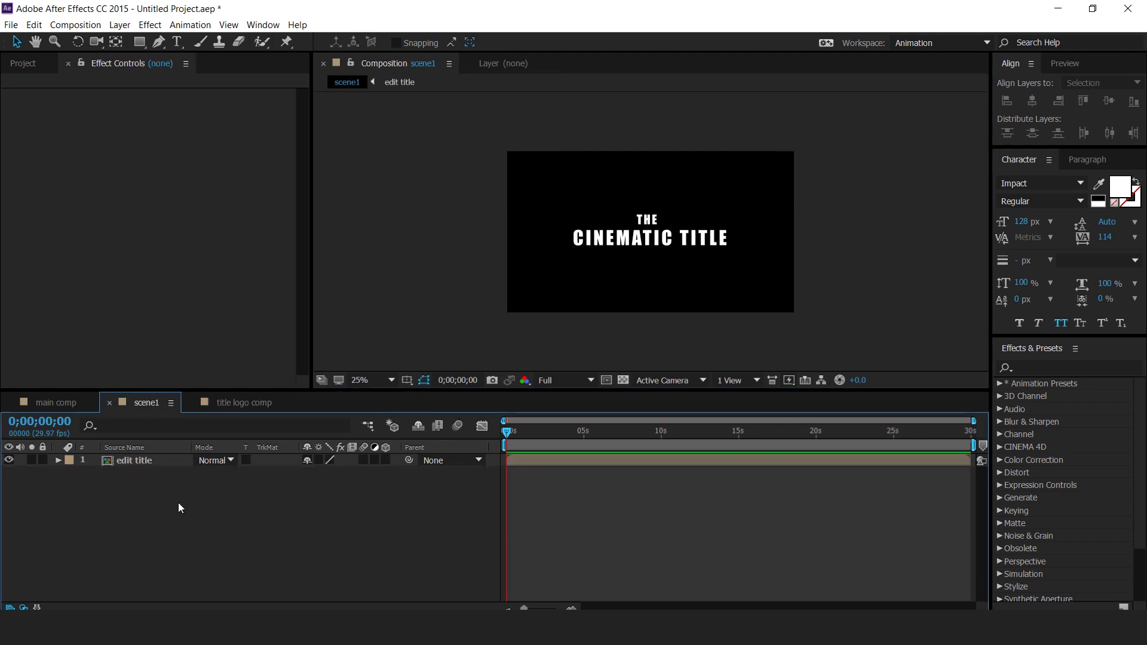
left_click(6, 285)
left_click_drag(21, 287, 145, 456)
- Rename the edit title layer in scene1 as "edit title shadow"
left_click(133, 473)
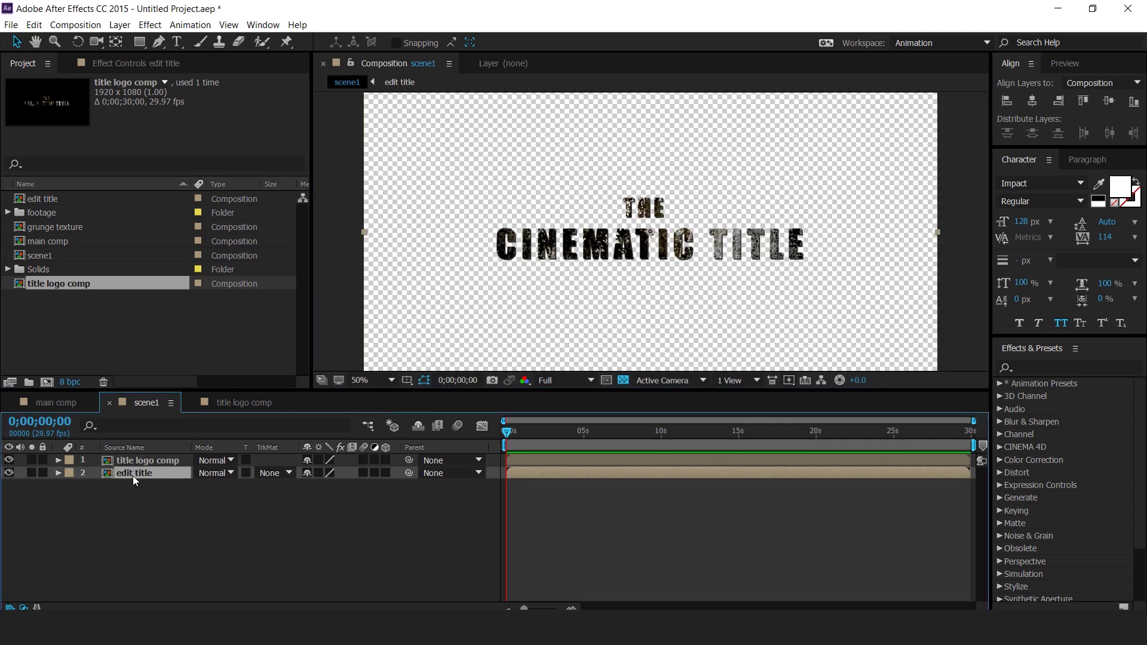
key("Return")
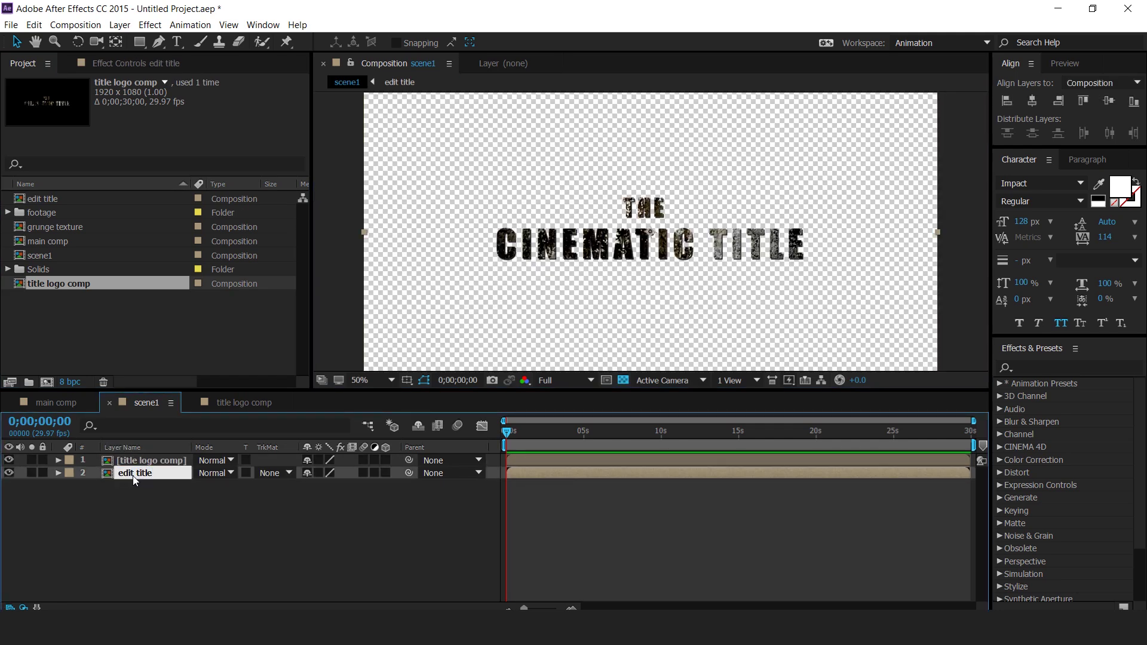
type("shadow")
left_click(188, 486)
- Apply the Tint effect to the edit title shadow layer, mapping both black and white to black
left_click(145, 476)
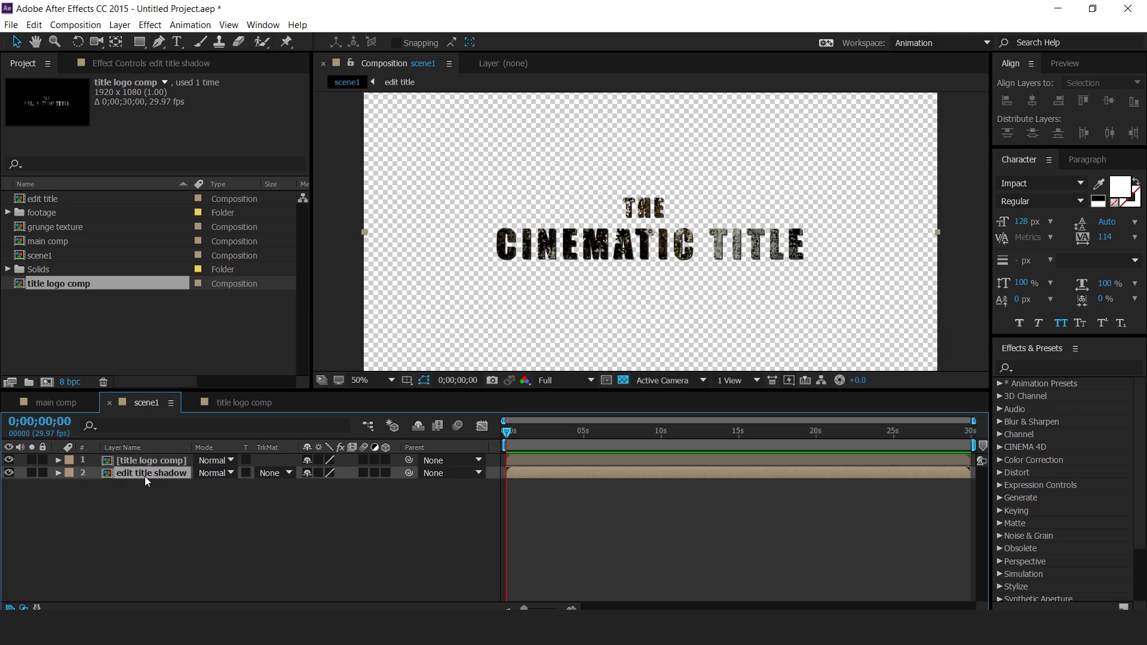
left_click(127, 61)
key("ctrl+space")
type("tint")
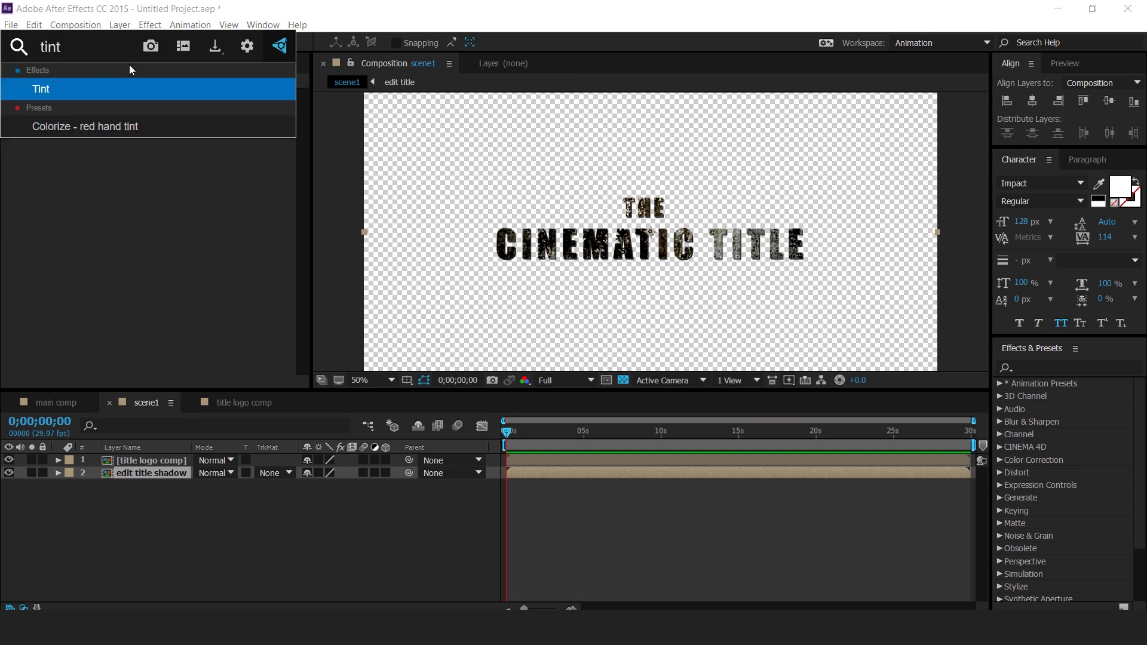
key("Return")
left_click(177, 106)
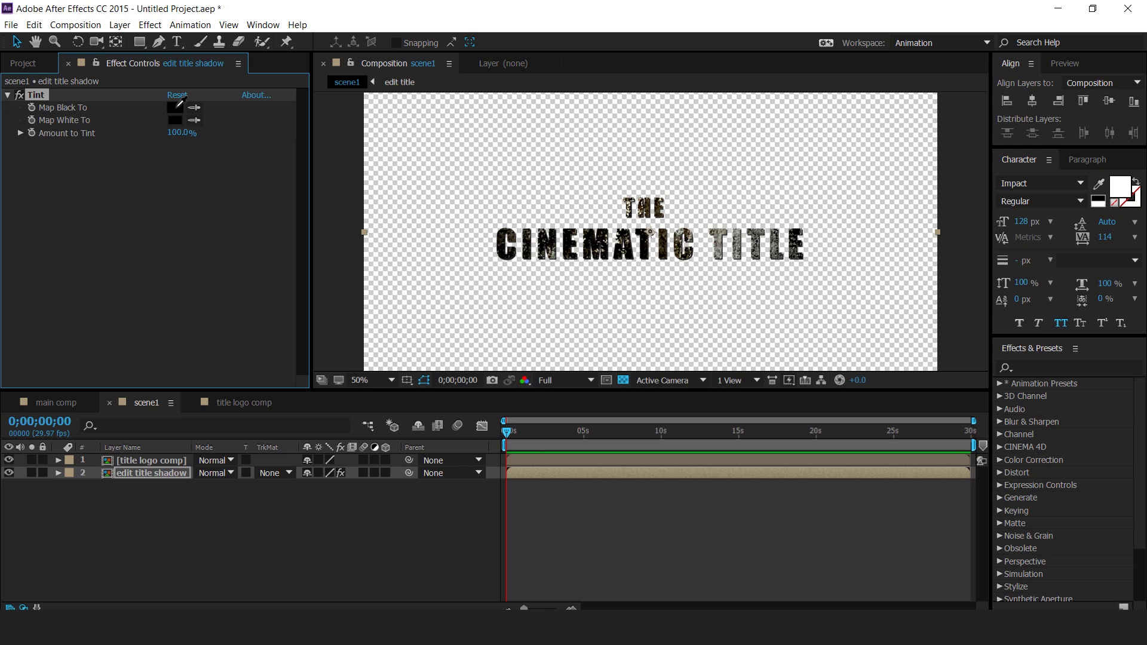
- Add CC Radial Blur to the shadow layer with type Fading Zoom, amount 42 and its center above THE at about 956, 330
key("ctrl+space")
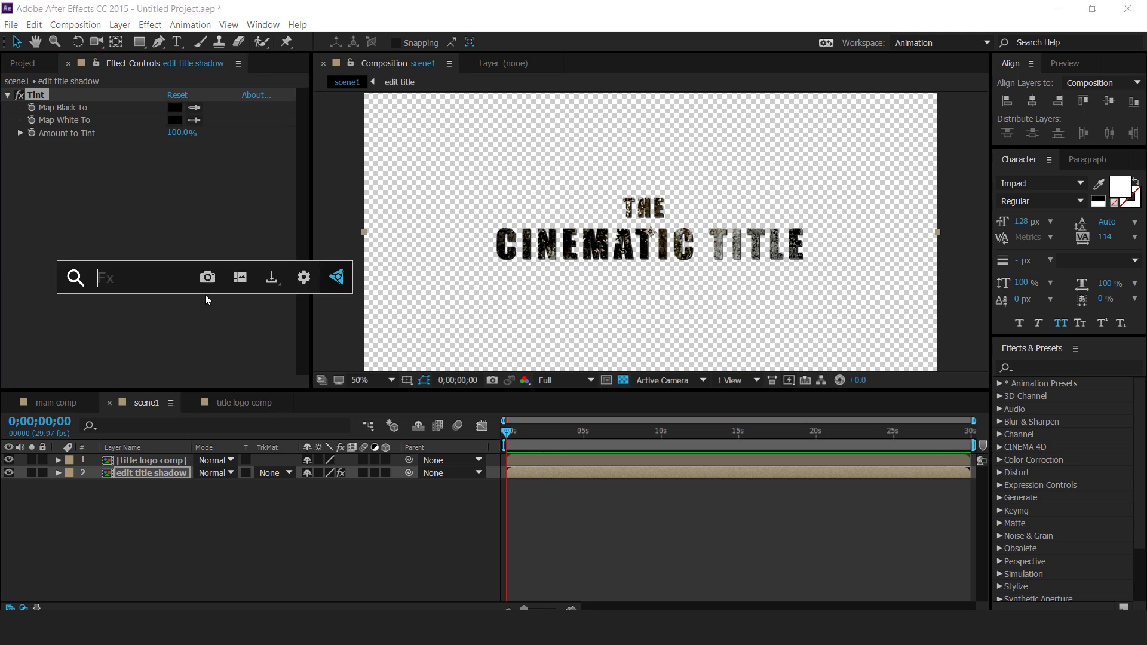
type("cc")
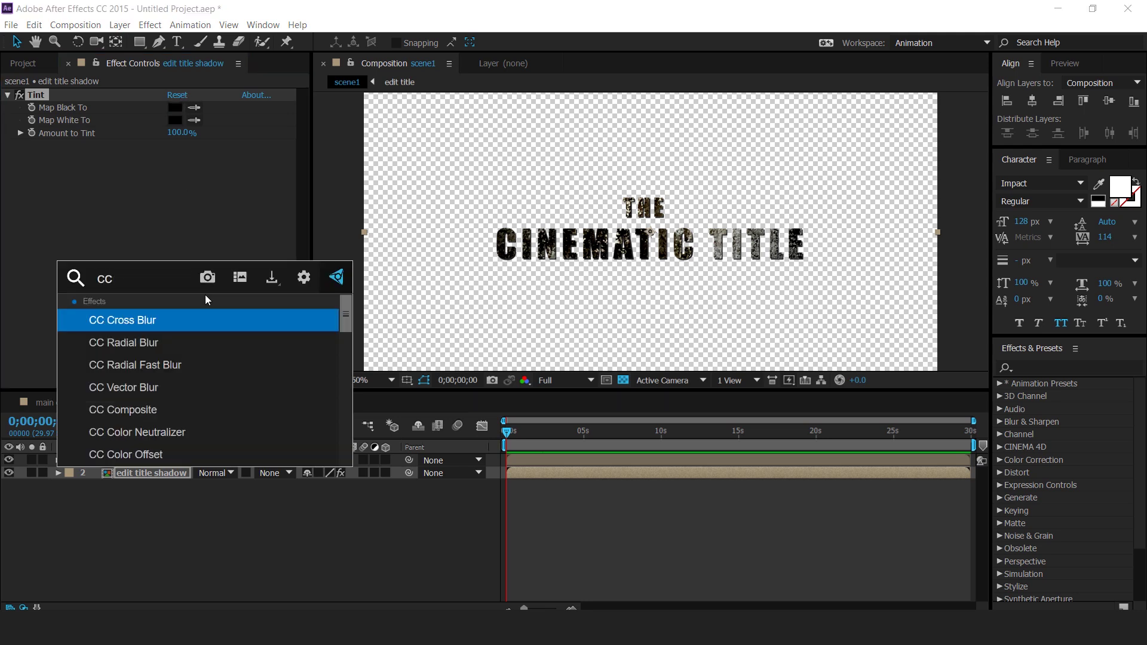
left_click(163, 343)
left_click(213, 157)
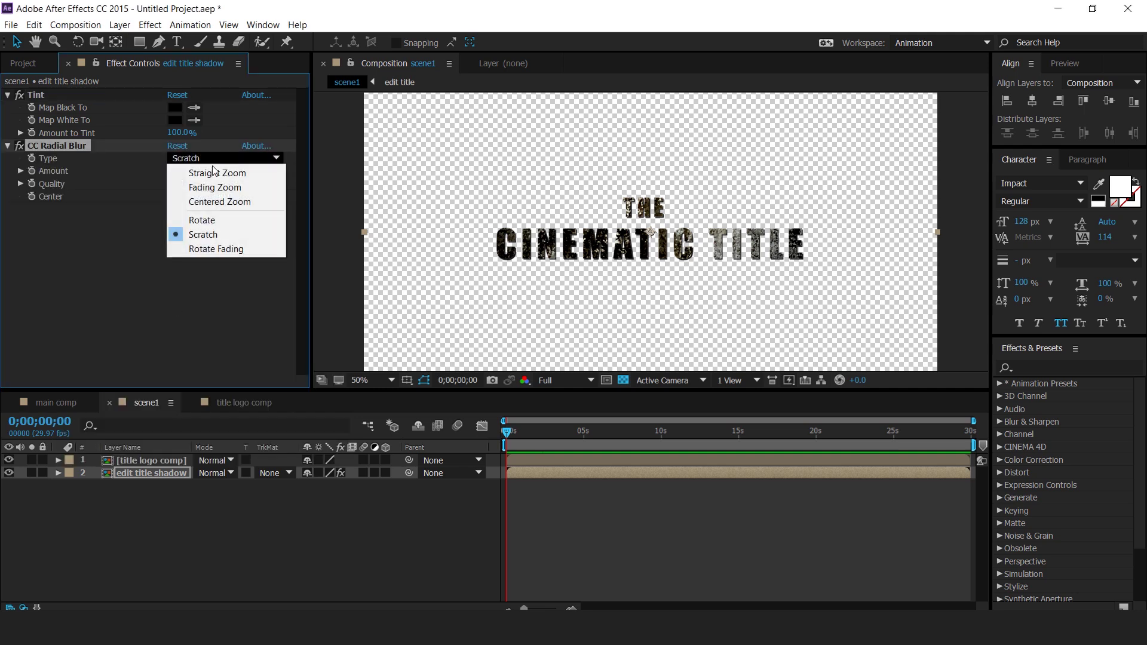
left_click(219, 187)
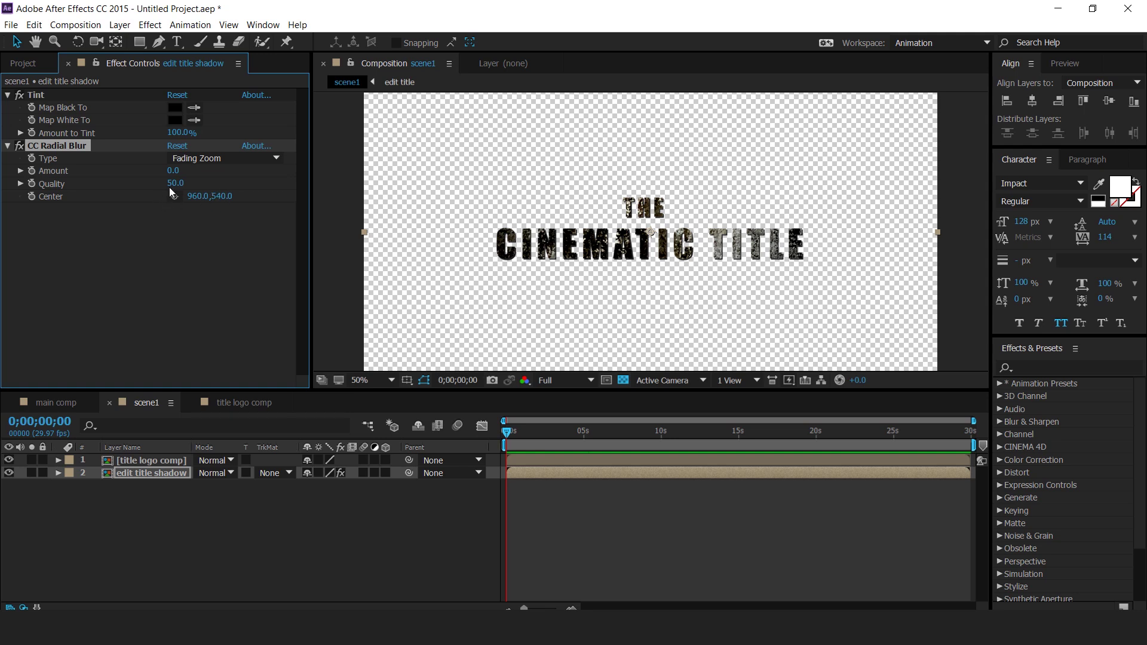
left_click(181, 171)
type("42")
key("Return")
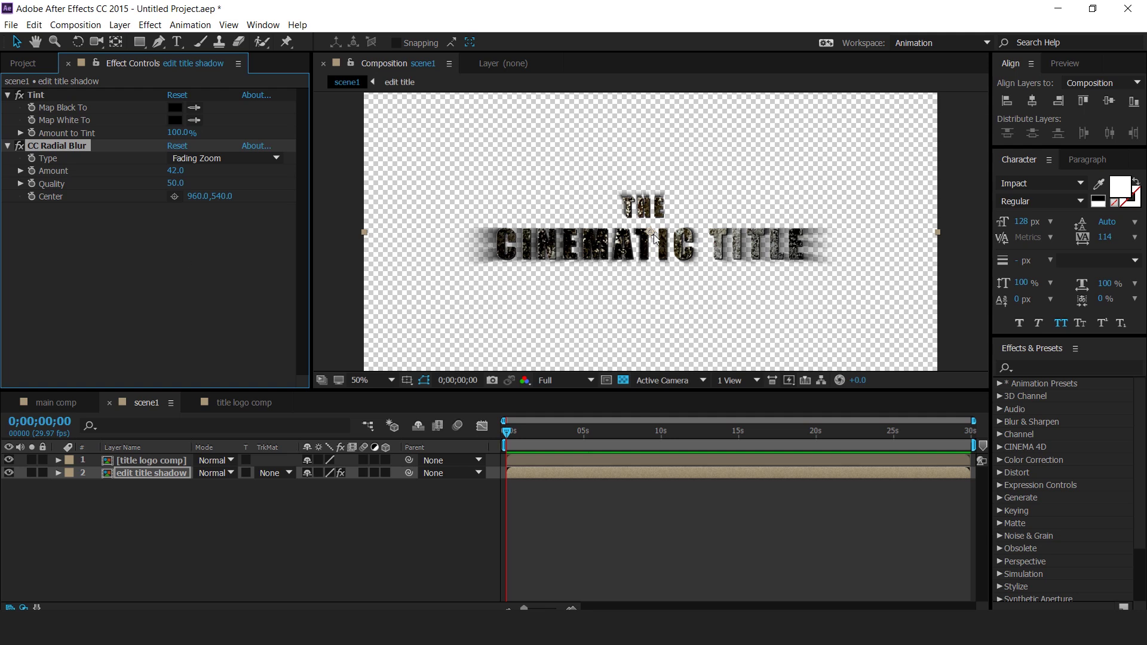
left_click_drag(651, 233, 651, 177)
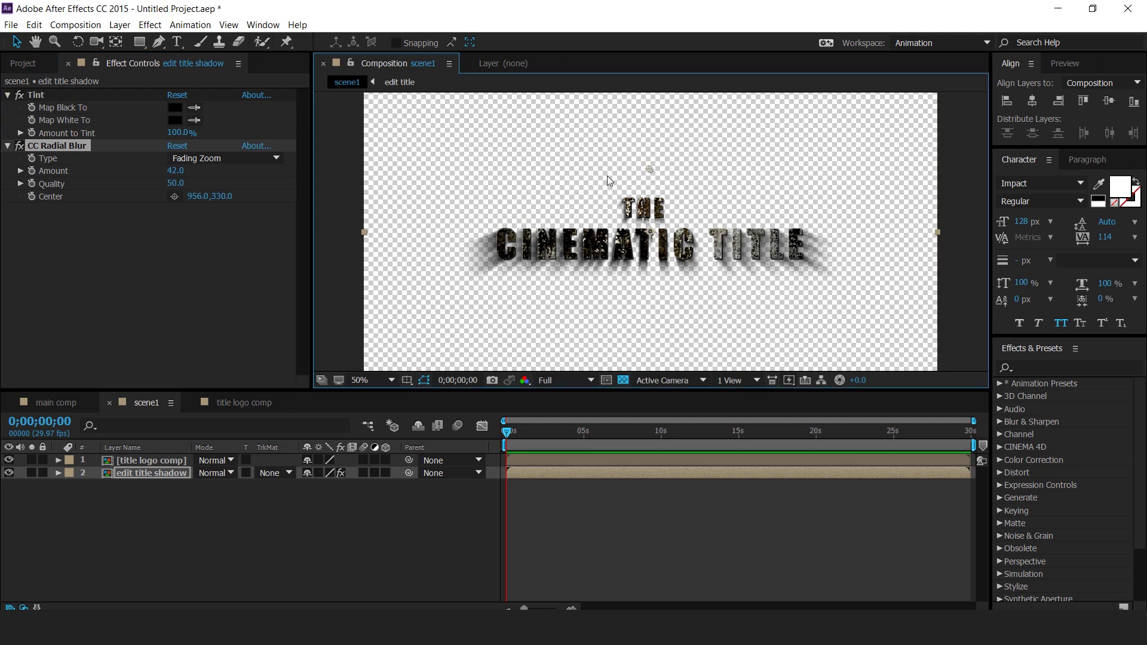
- Add a Drop Shadow effect to the shadow layer with 100% opacity, 173° direction and softness 6
key("ctrl+space")
type("drop")
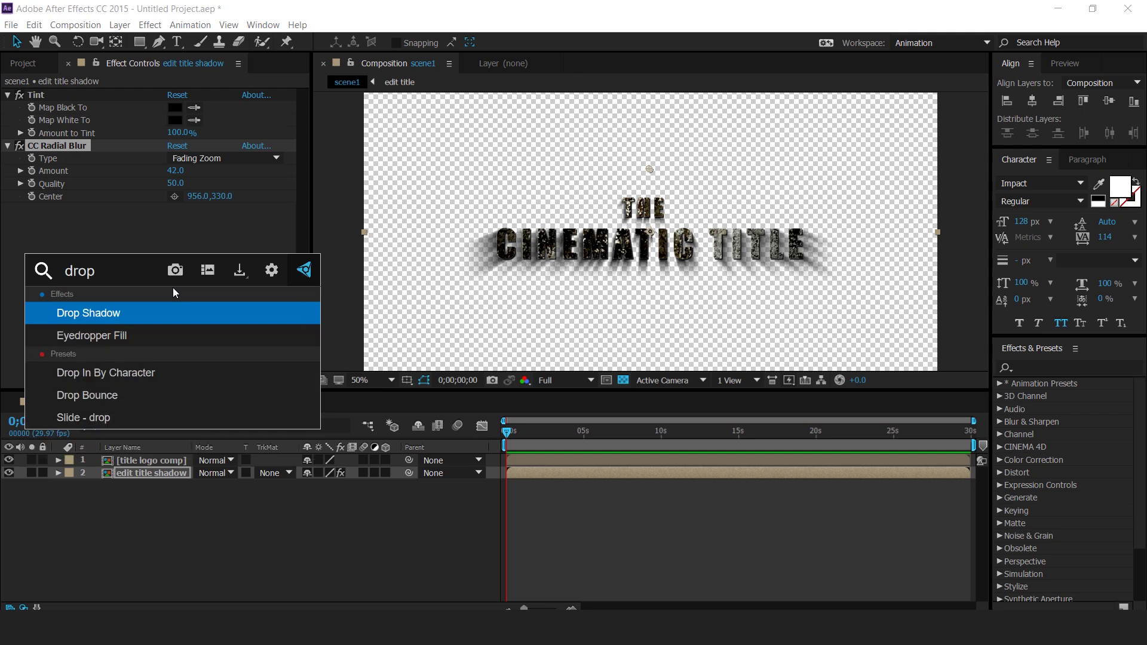
key("Return")
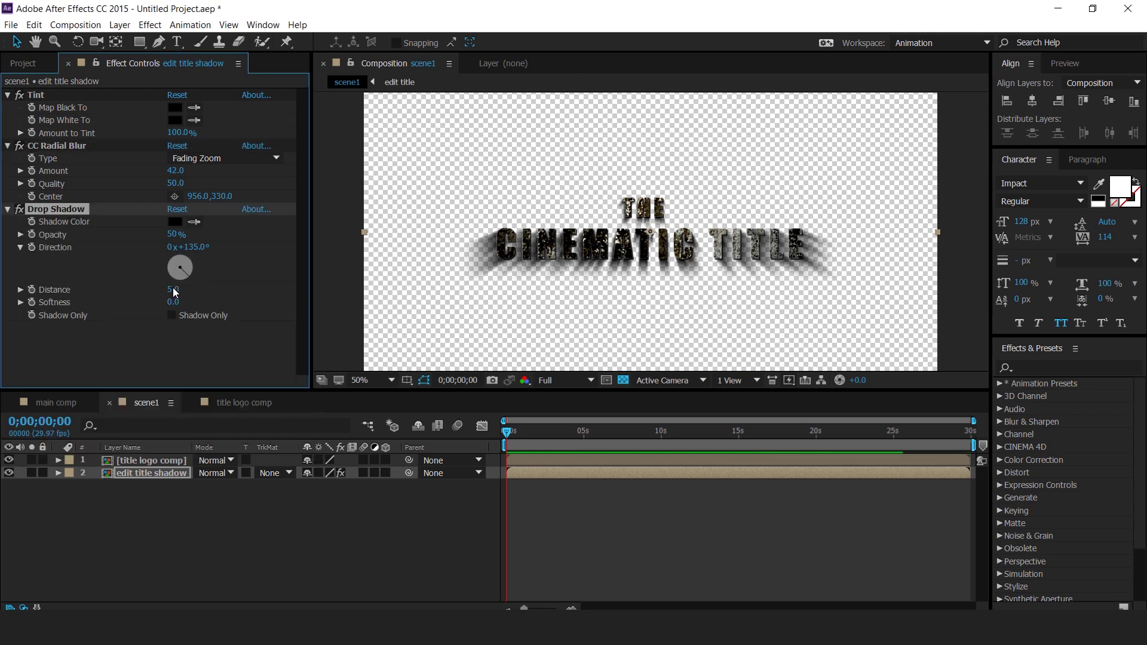
left_click_drag(174, 234, 349, 233)
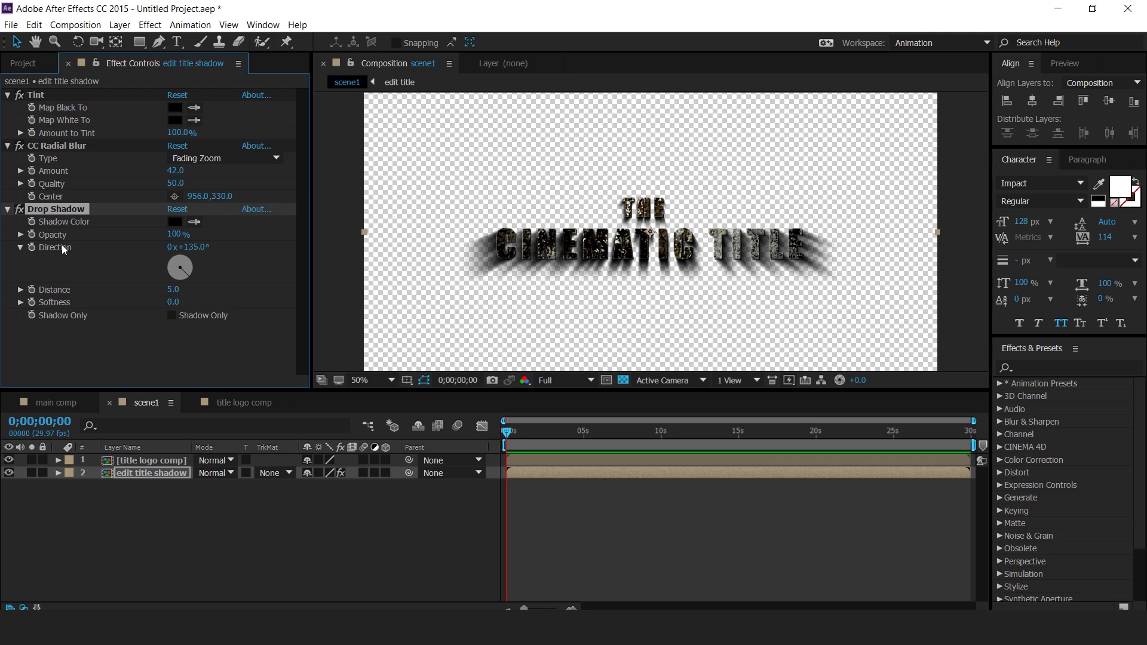
left_click(199, 248)
type("173")
key("Return")
left_click(173, 301)
type("6")
key("Return")
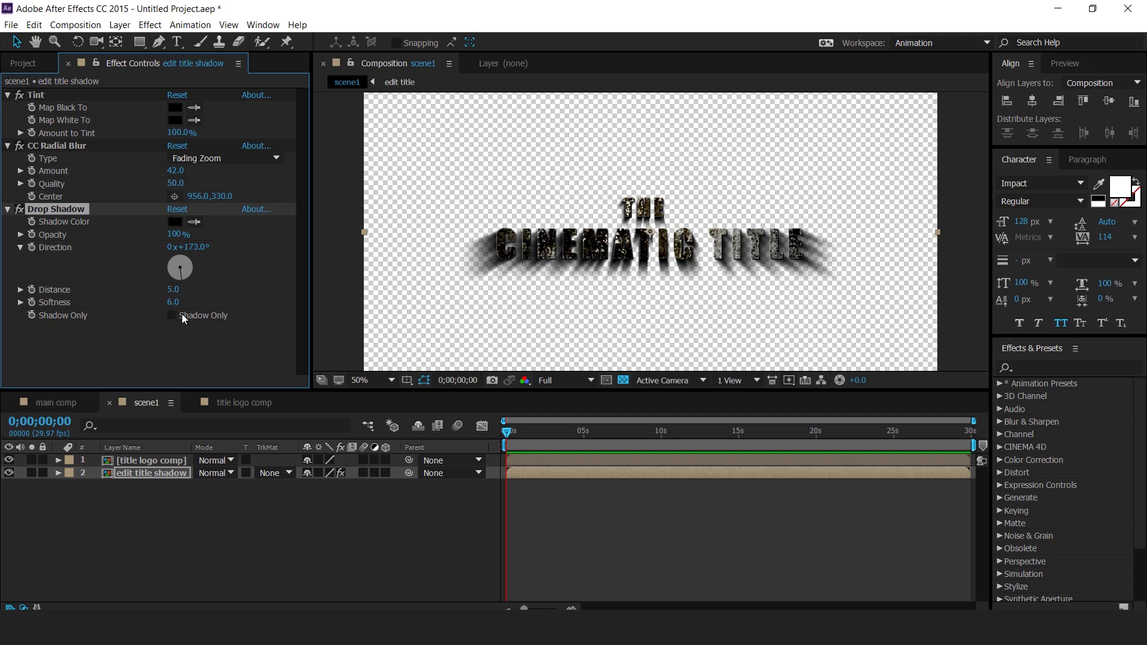
- Duplicate the Drop Shadow effect on the edit title shadow layer, then deselect the layer
left_click(66, 206)
key("ctrl+d")
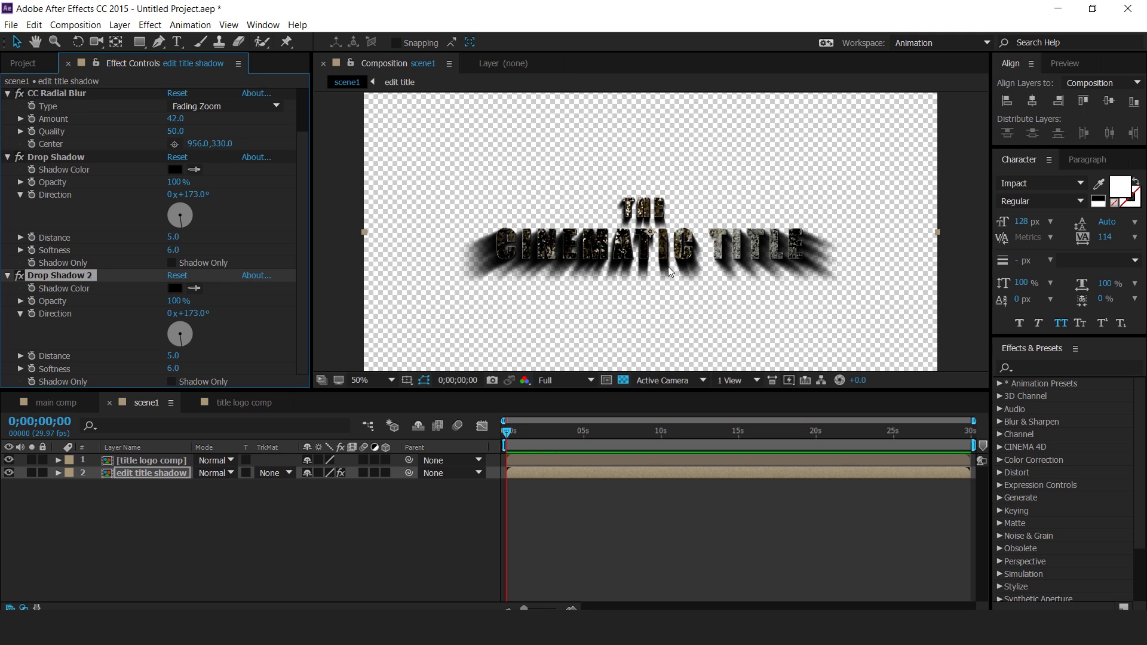
left_click(387, 561)
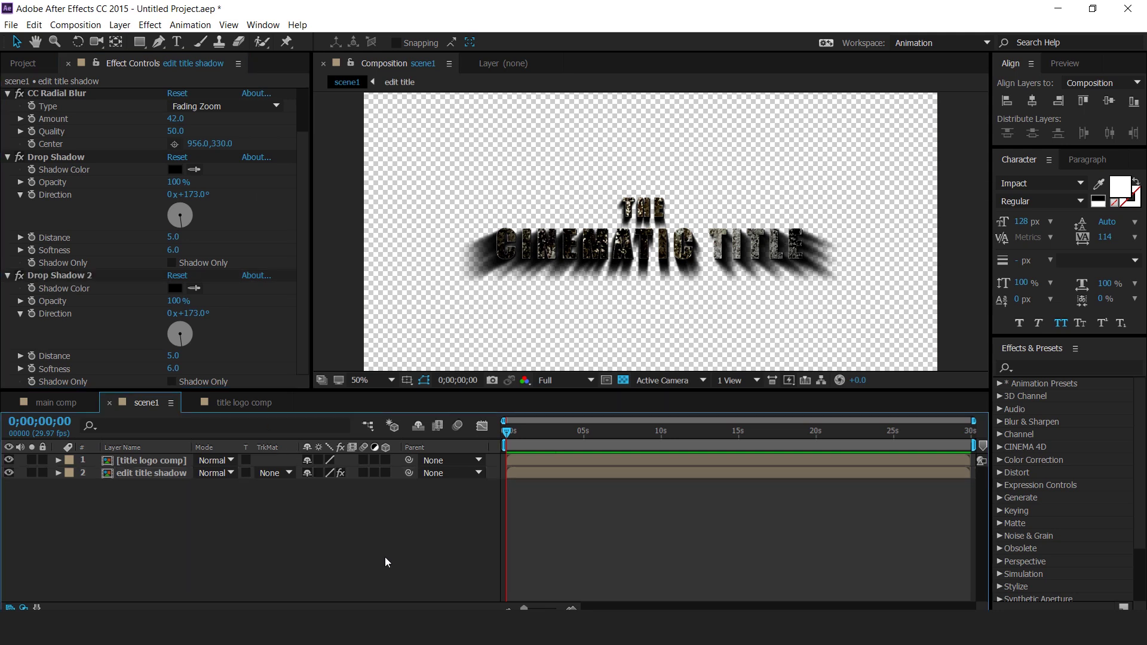
- Place BG_grunge-metal-texture.jpg from the footage folder beneath the edit title shadow layer in scene1
left_click(42, 65)
left_click(77, 281)
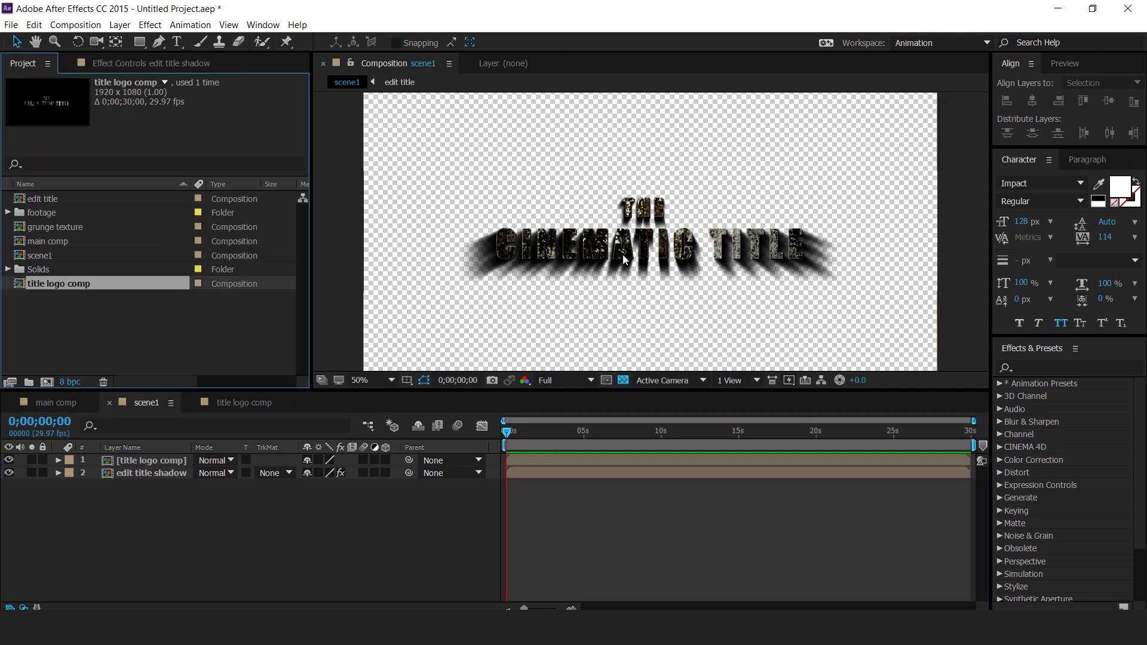
left_click(47, 333)
left_click(39, 213)
left_click(8, 213)
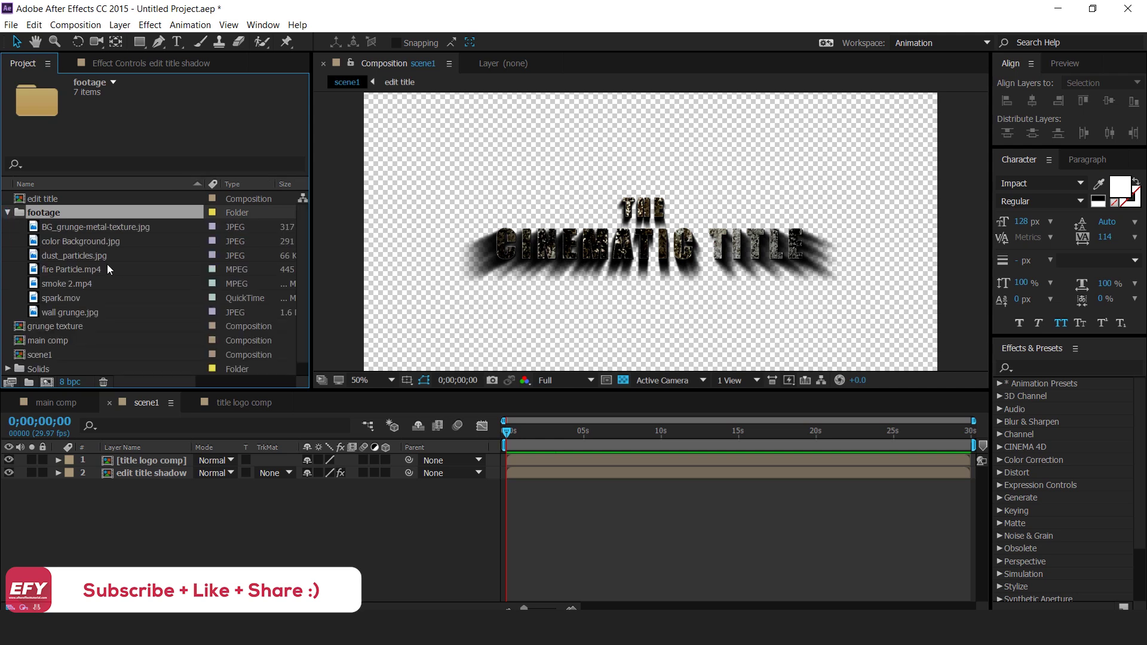
left_click(102, 230)
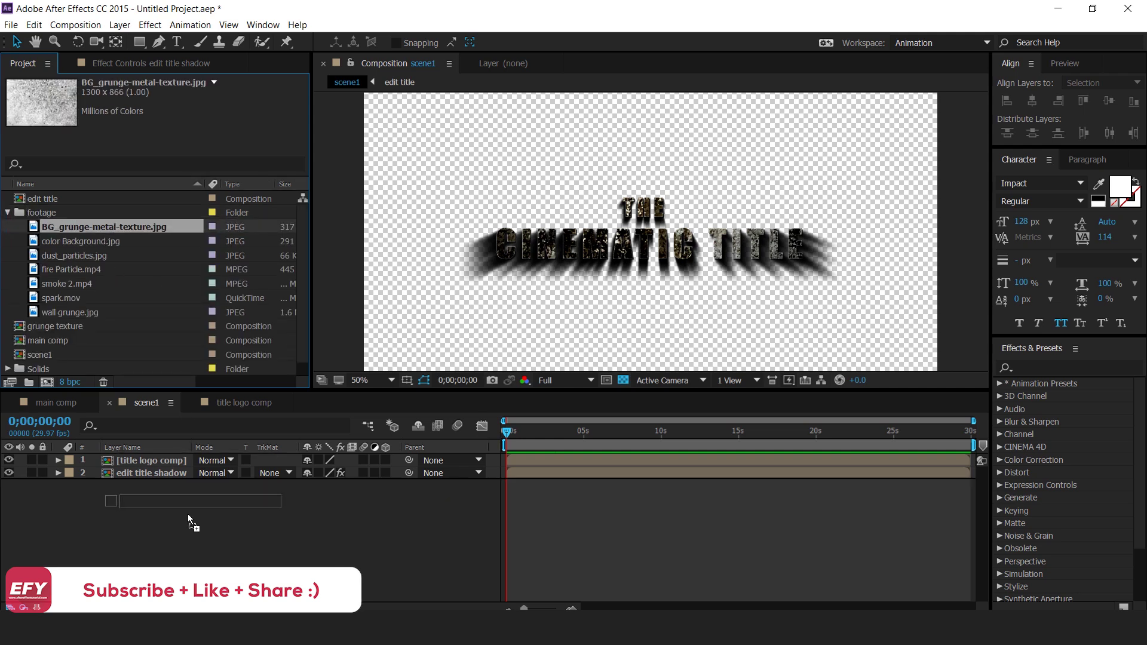
left_click_drag(162, 500, 162, 500)
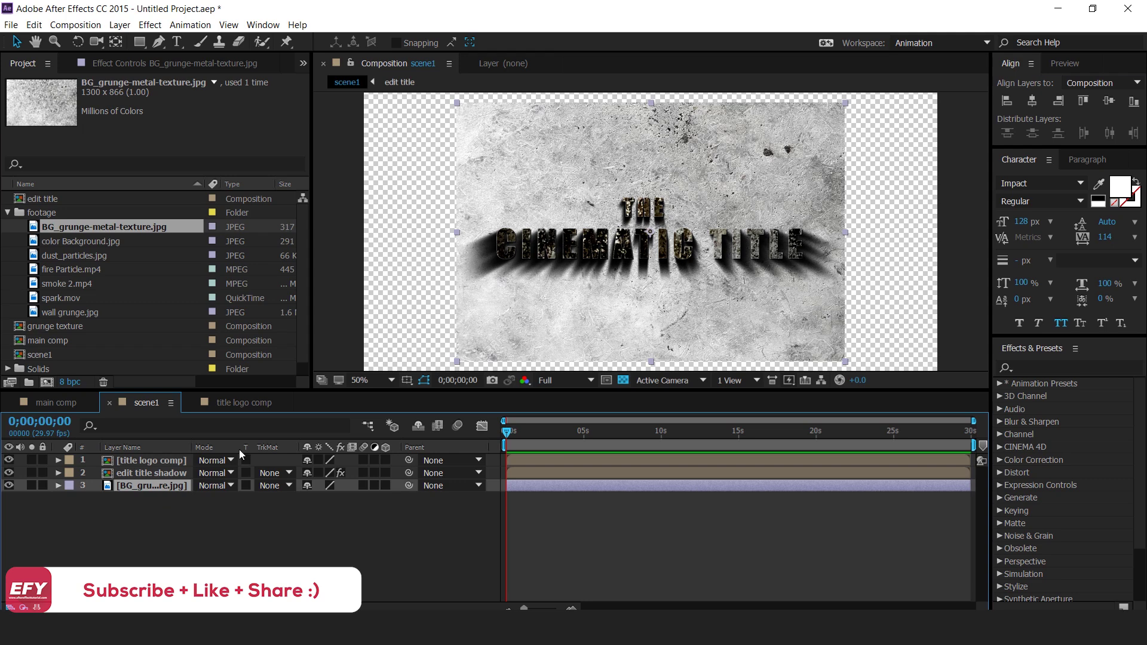
- Apply Motion Tile to the grunge metal background with output width 500, output height 500 and mirrored edges
key("ctrl+space")
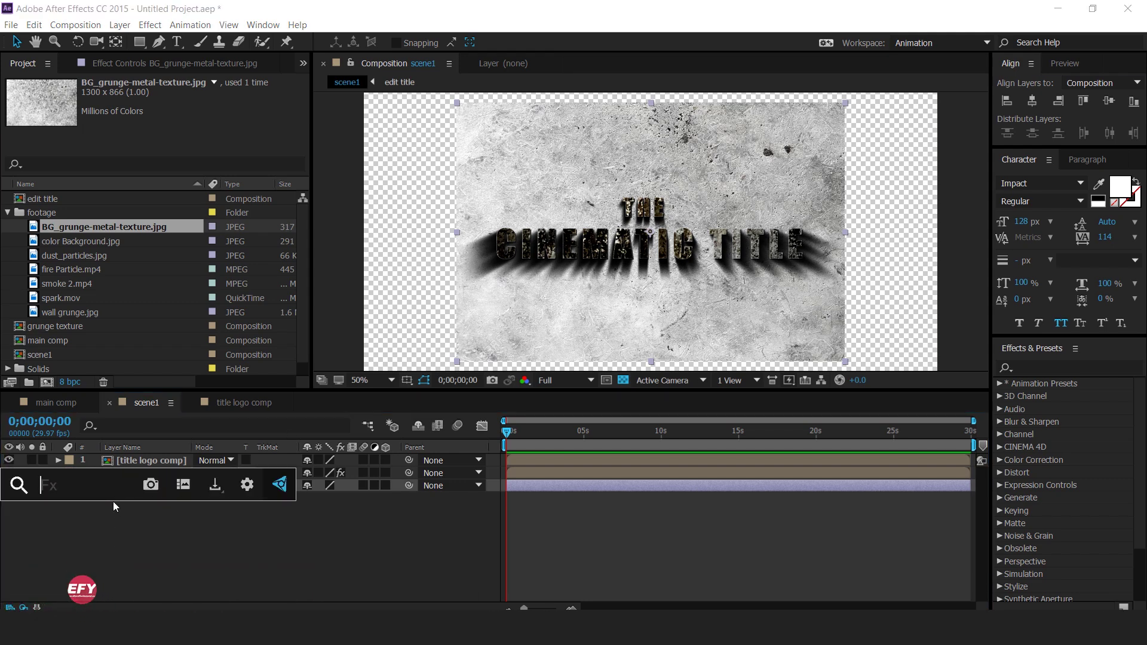
type("moti")
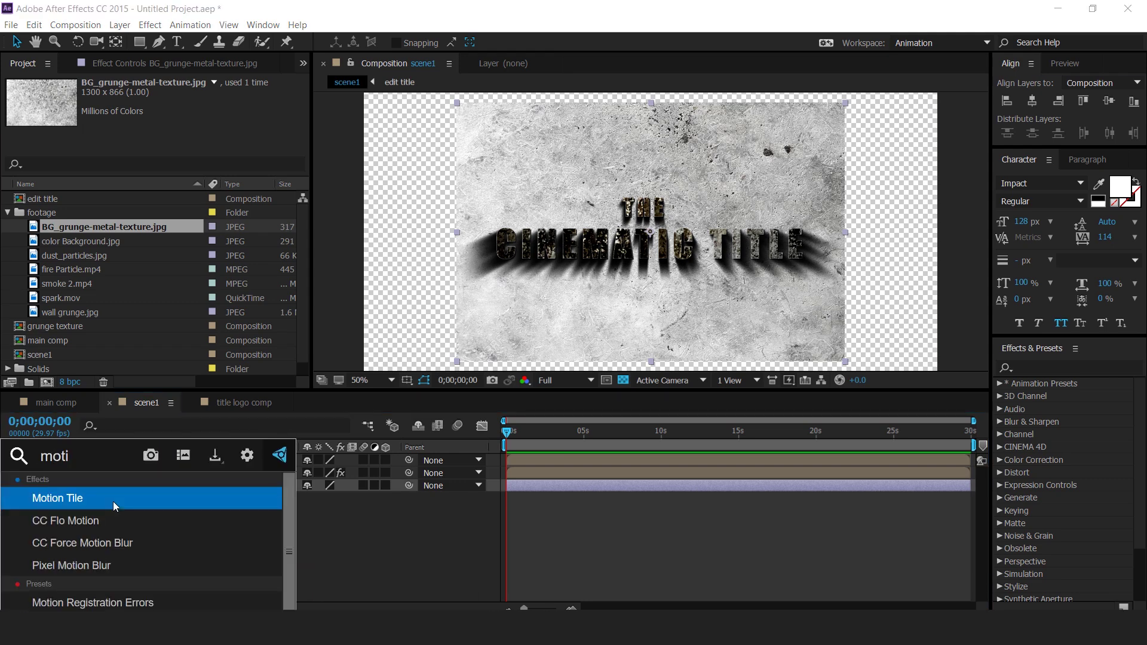
key("Return")
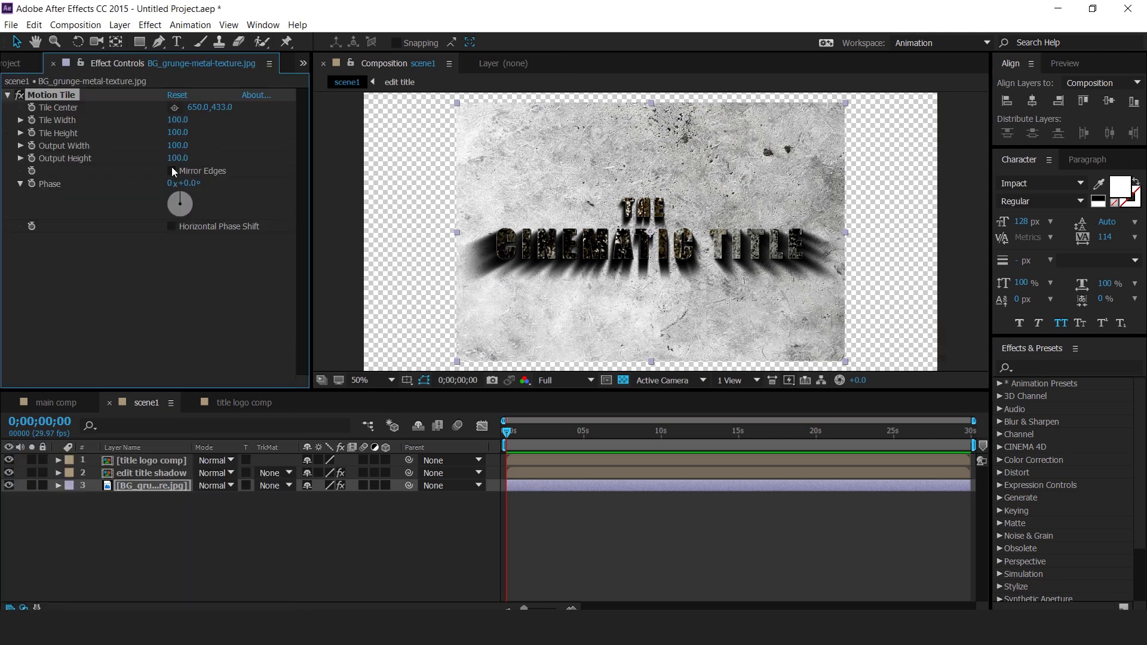
left_click(178, 145)
type("500")
key("Tab")
type("500")
key("Tab")
left_click(227, 284)
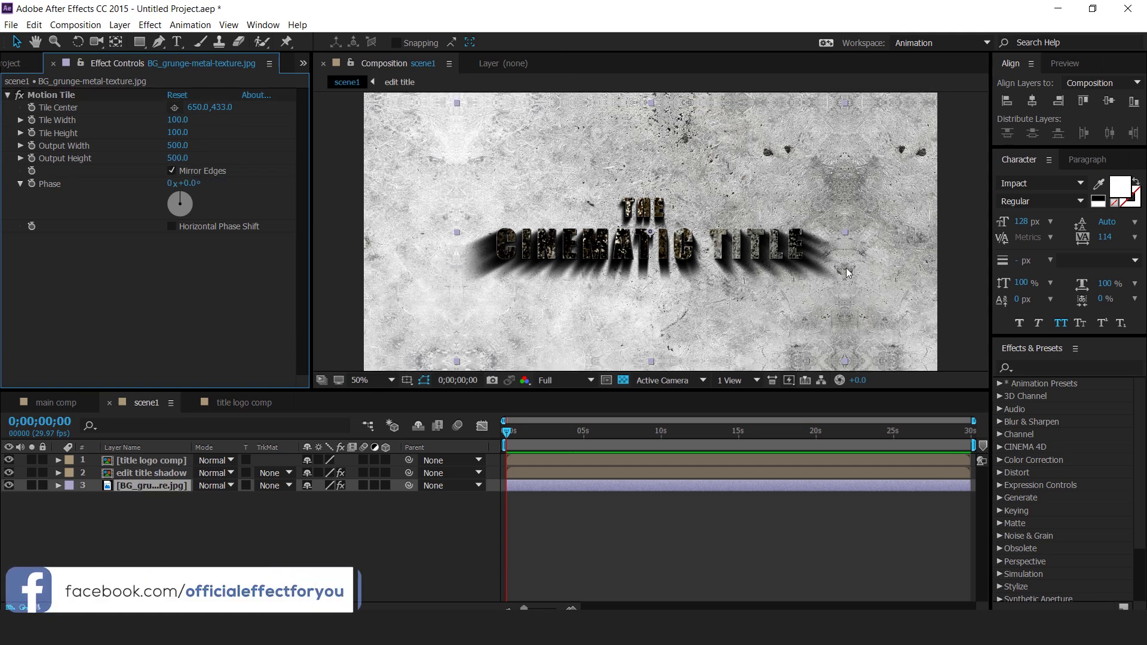
- Add a Curves effect to the grunge metal background and pull its RGB curve down in the shadows and highlights to darken it
scroll(851, 266, "down", 1)
left_click(149, 487)
key("ctrl+space")
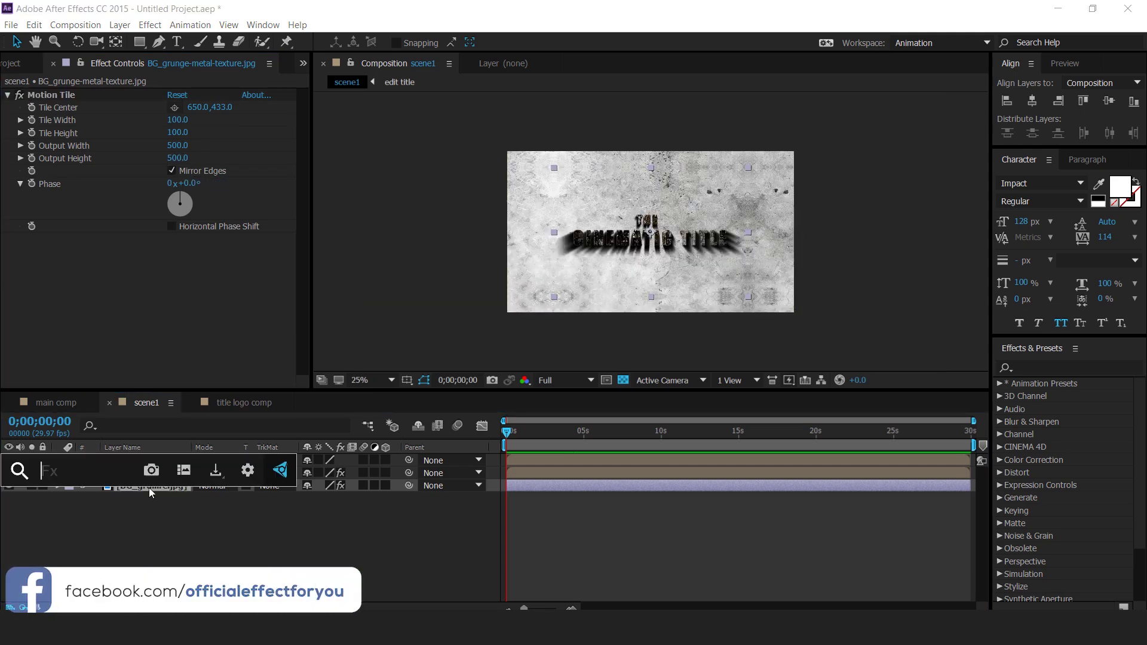
type("cur")
key("Return")
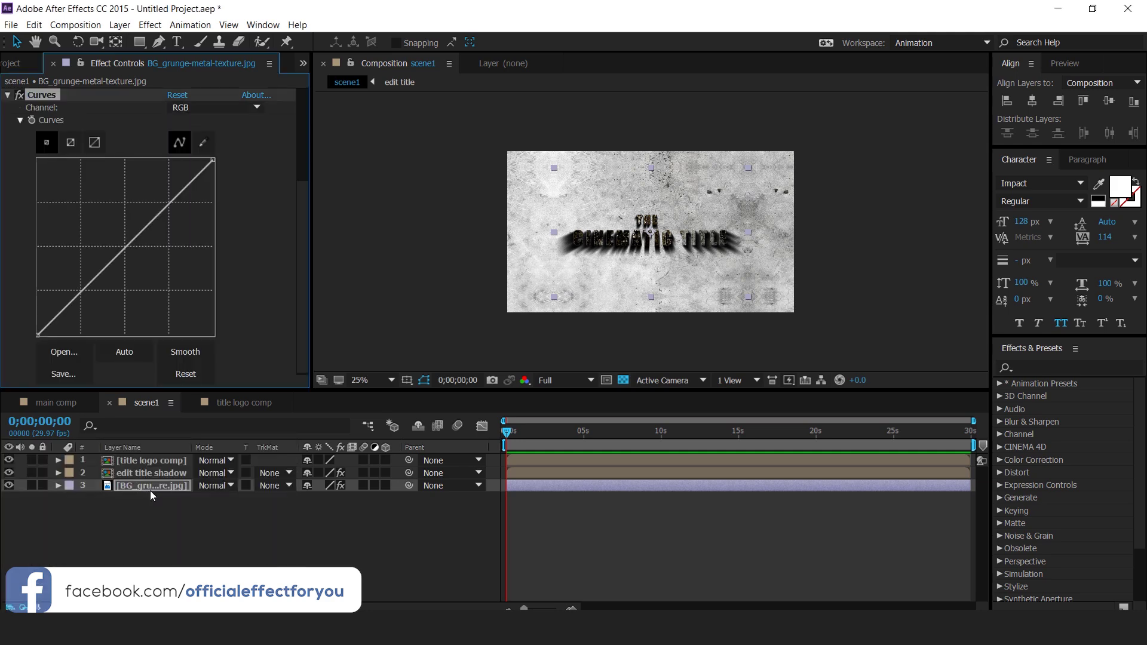
scroll(646, 251, "up", 1)
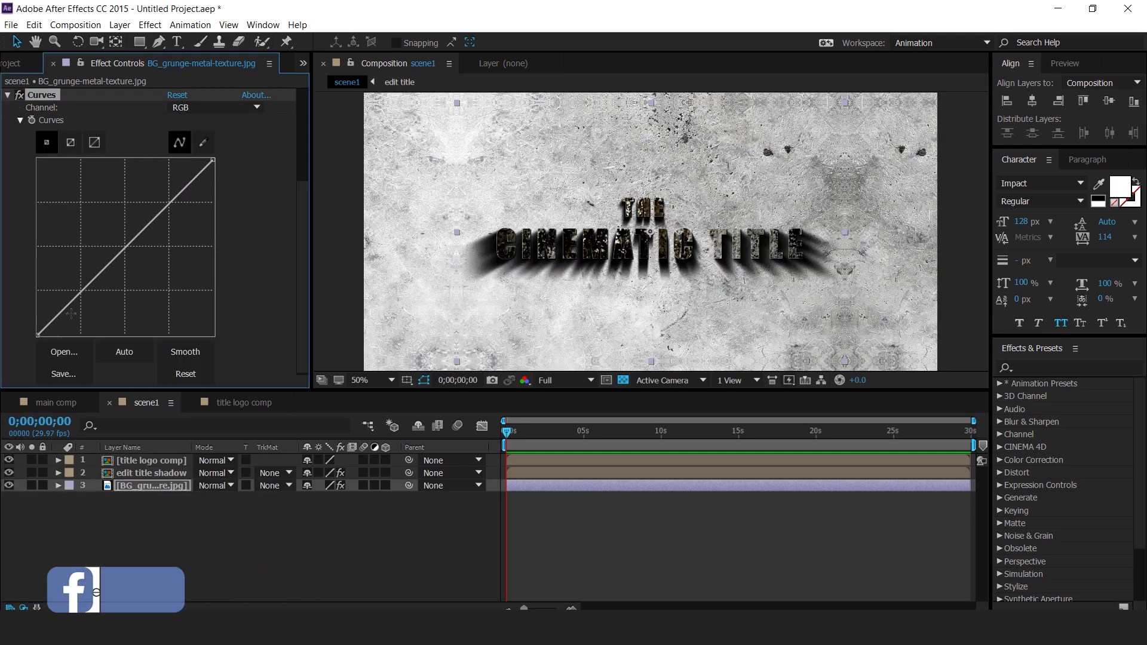
left_click_drag(93, 282, 95, 302)
left_click_drag(177, 205, 179, 218)
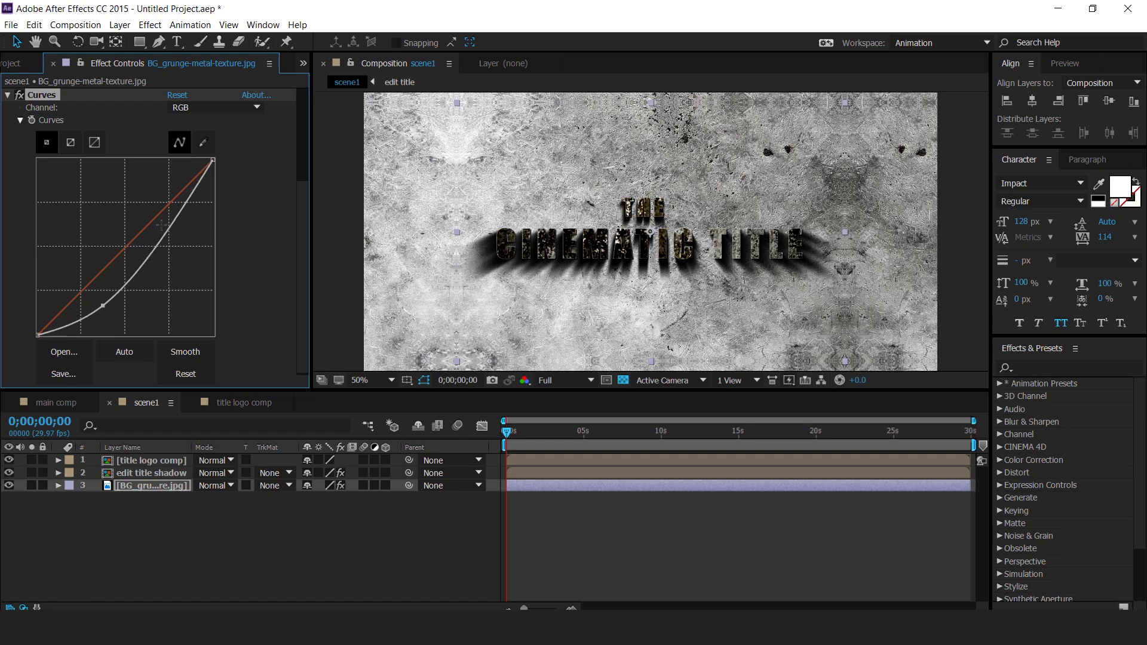
scroll(651, 262, "up", 2)
scroll(650, 262, "down", 2)
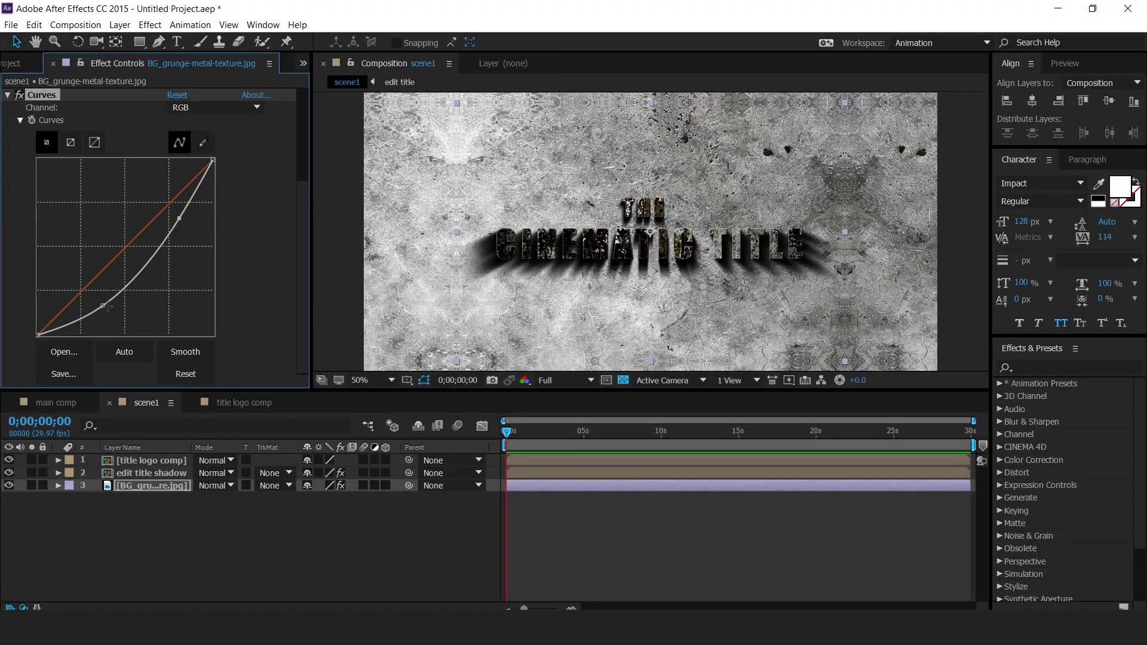
left_click_drag(103, 306, 112, 311)
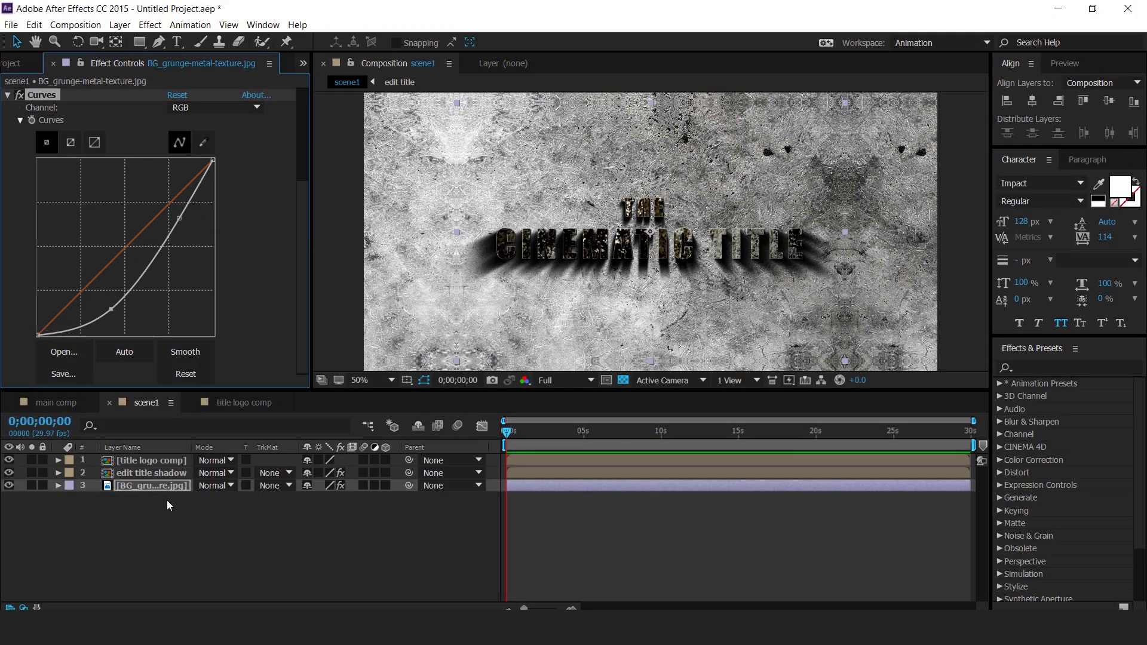
- Add a Levels effect to the grunge metal background layer
left_click(156, 485)
key("ctrl+space")
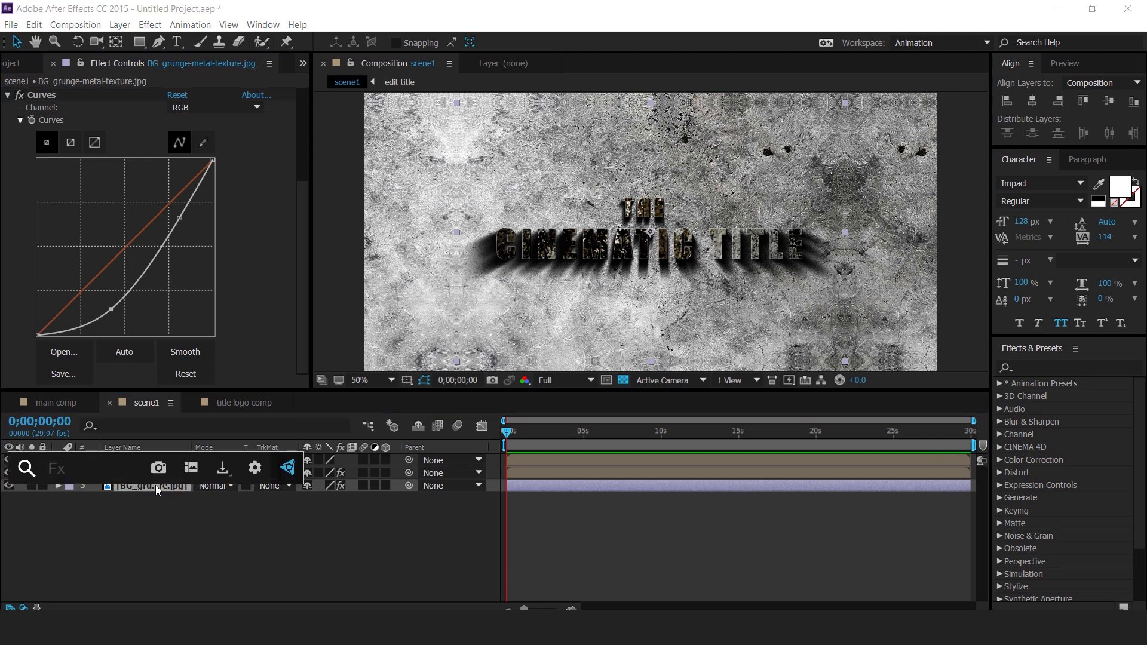
type("leve")
key("Return")
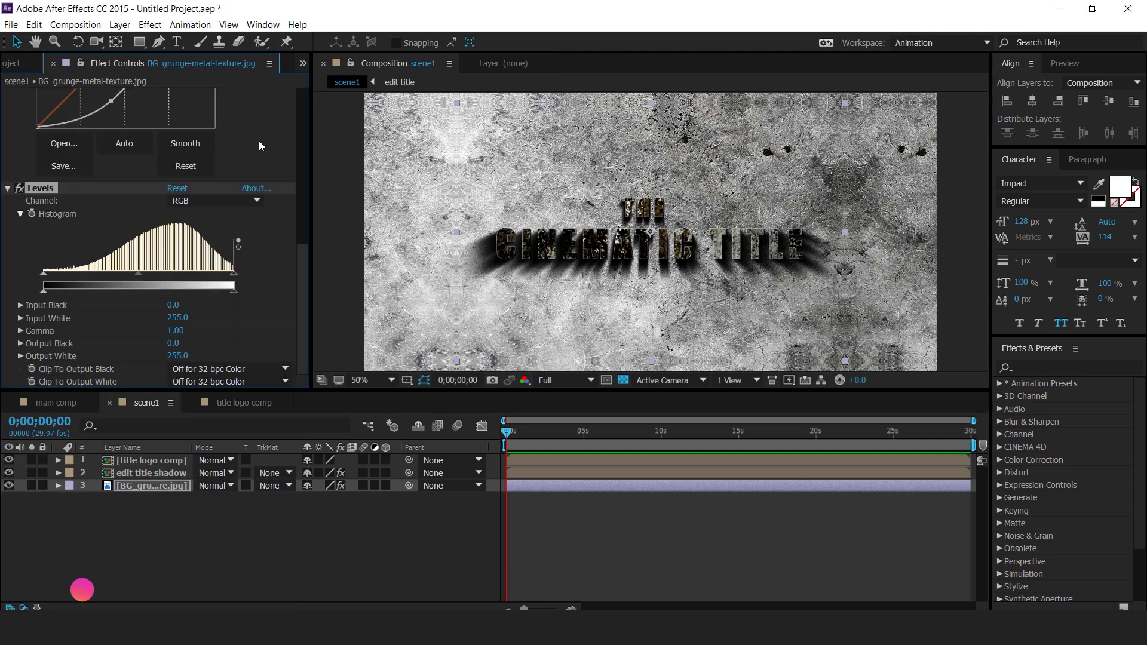
- Set the Levels input white to 200 on the grunge metal background
left_click(176, 318)
type("200")
key("Return")
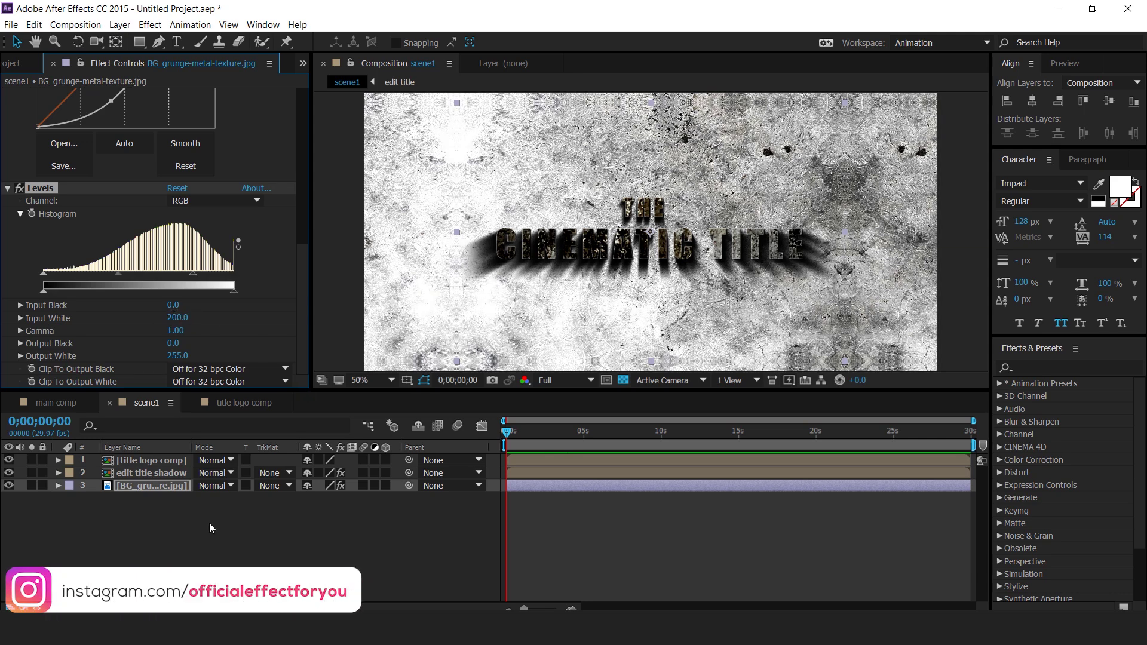
- Apply a Sharpen effect to the grunge metal background with a sharpen amount of 30
key("ctrl+space")
type("sha")
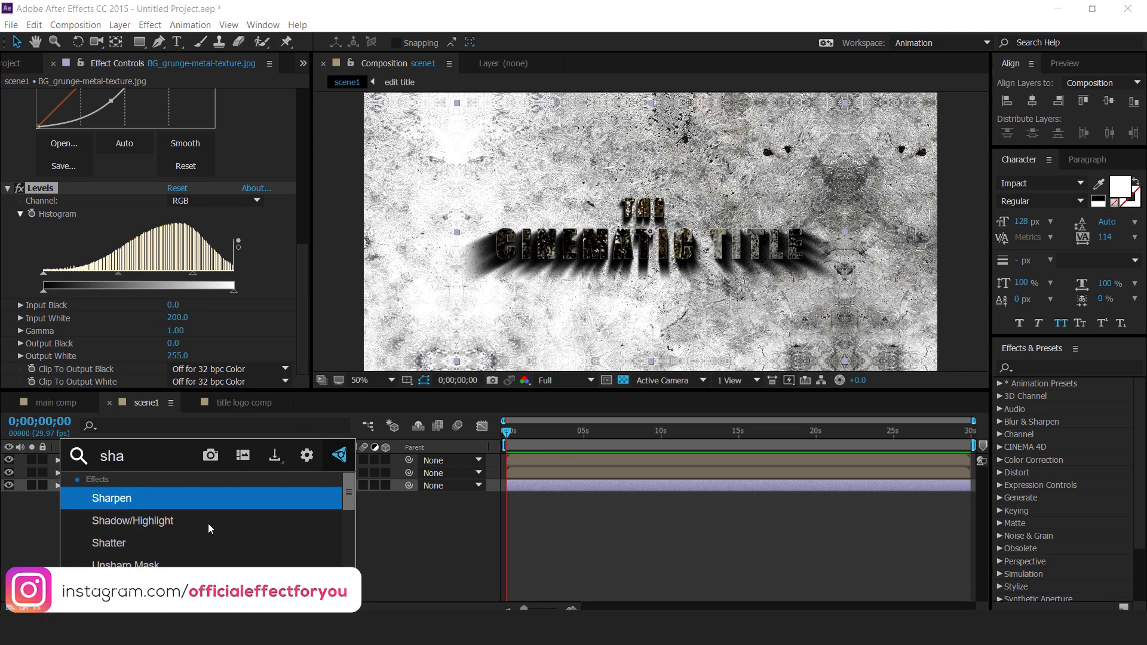
key("Return")
left_click(168, 382)
type("30")
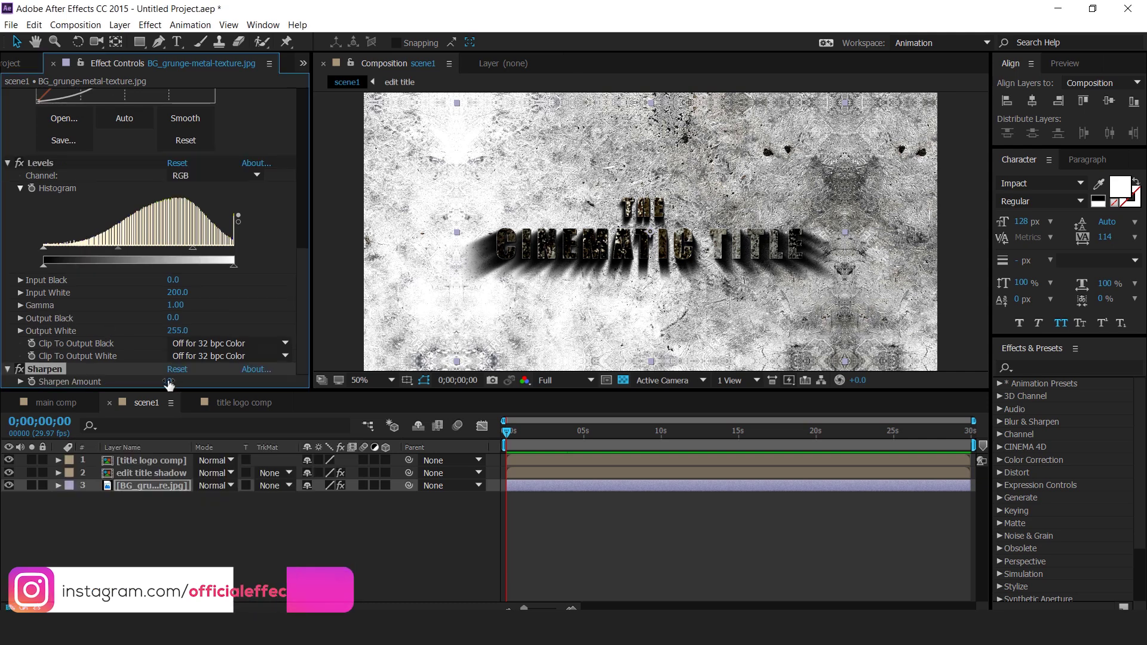
key("Return")
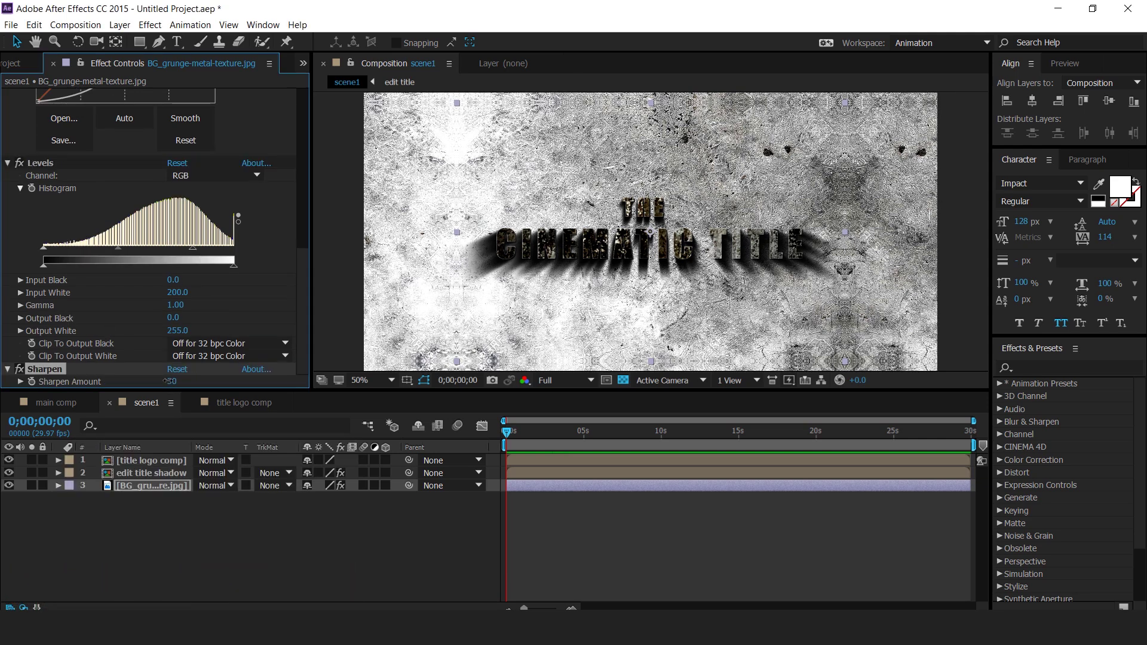
- Create a 1920 x 1080 px near-black solid in scene1 and place it between the edit title shadow layer and the grunge metal background
left_click(385, 532)
right_click(370, 518)
mouse_move(449, 396)
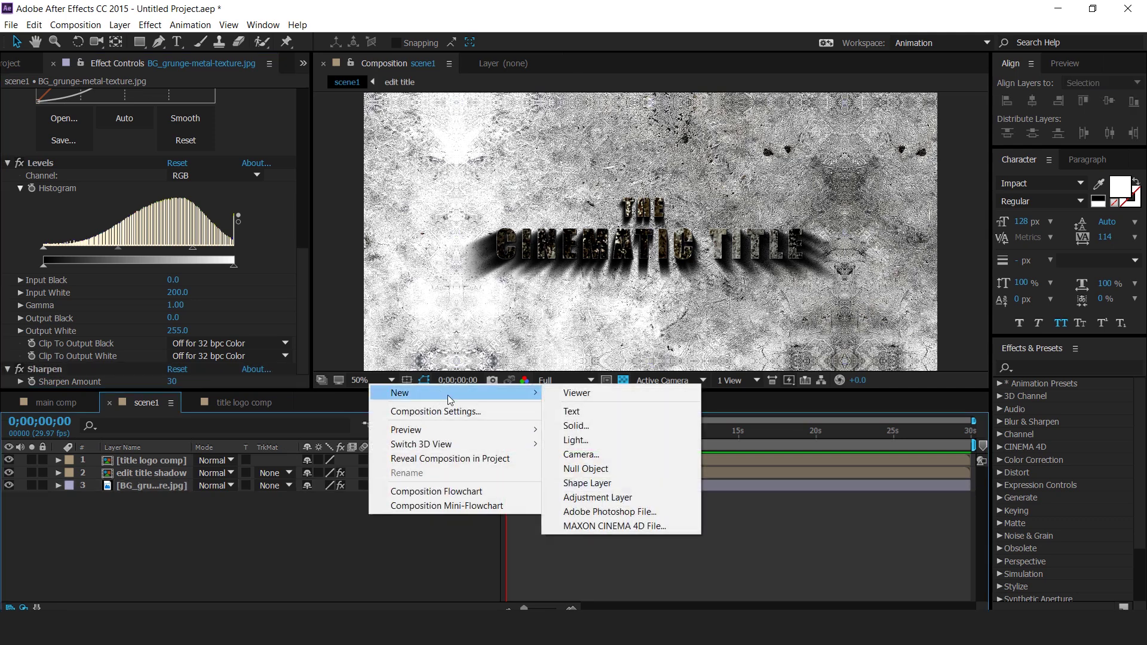
left_click(577, 426)
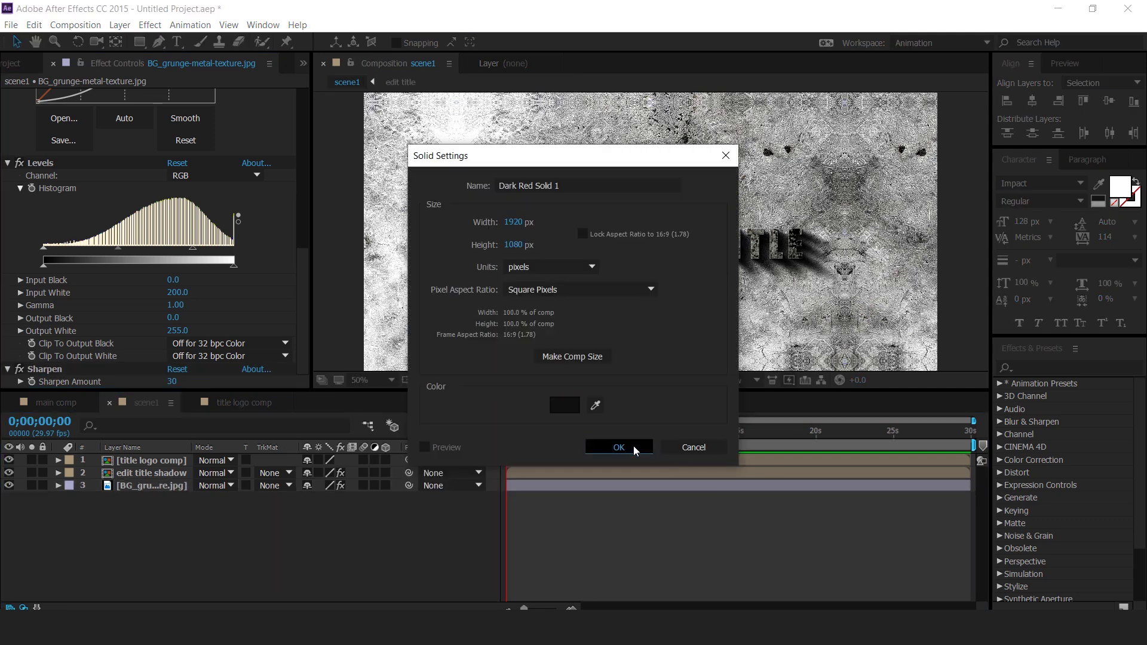
left_click(630, 448)
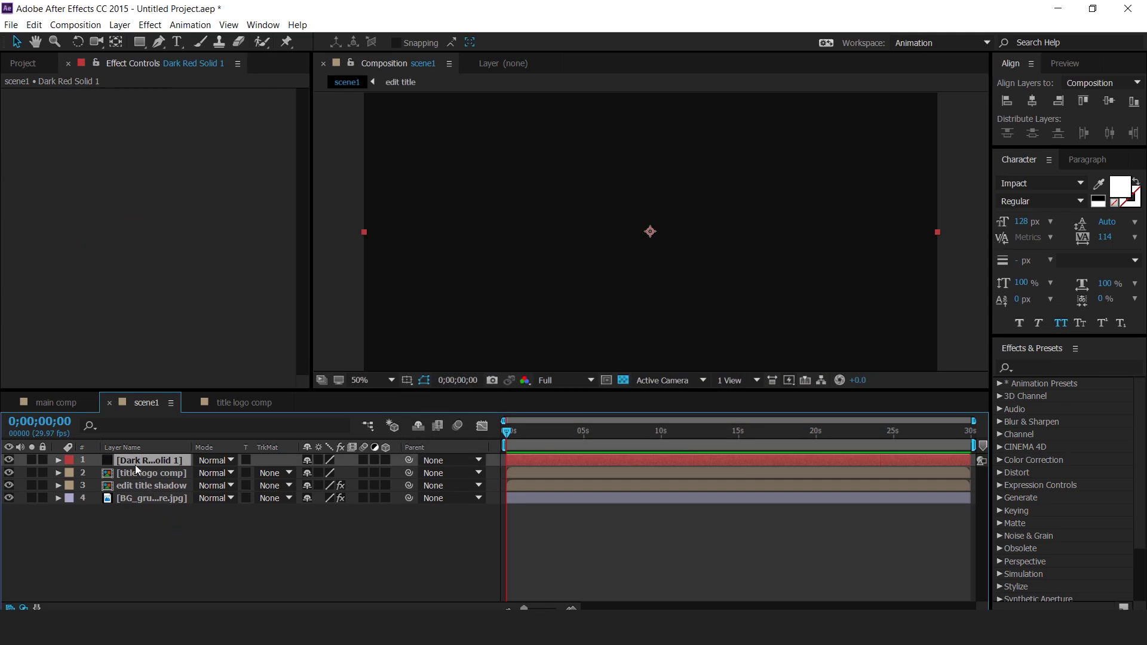
left_click_drag(159, 482, 160, 495)
left_click_drag(161, 492, 151, 491)
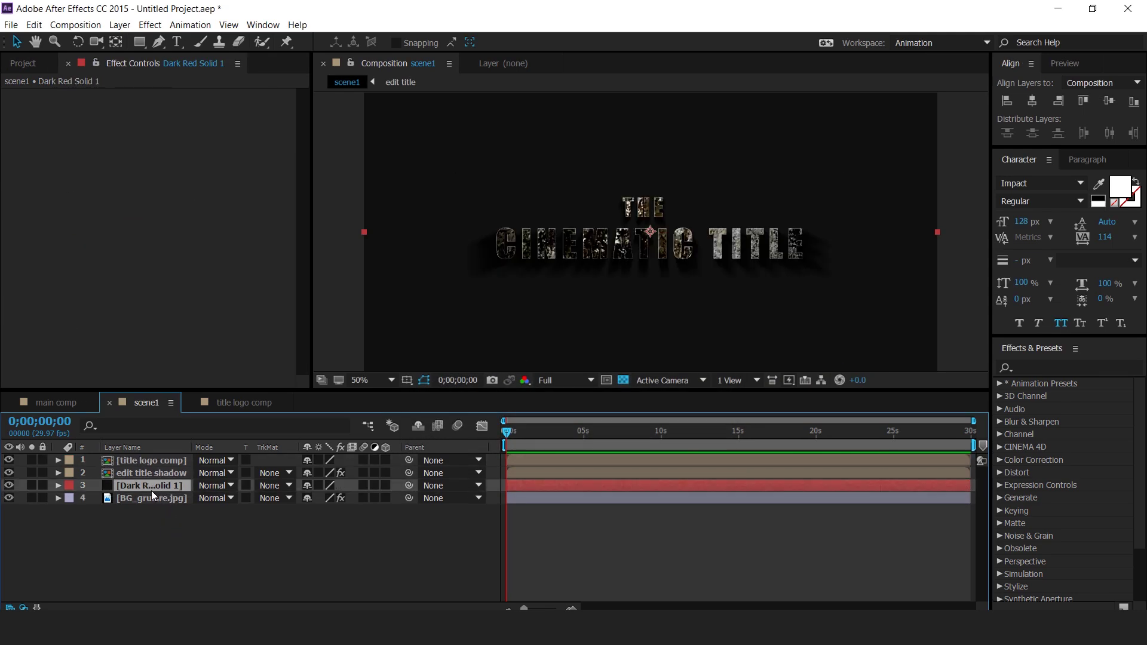
- Draw a closed, curved four-point Pen mask on the dark solid around the title and the upper centre of the frame
left_click(158, 42)
key("comma")
left_click(580, 139)
left_click_drag(566, 231, 583, 252)
mouse_move(723, 230)
left_mouse_down()
mouse_move(749, 180)
mouse_move(728, 124)
left_mouse_up()
left_click_drag(580, 139, 559, 181)
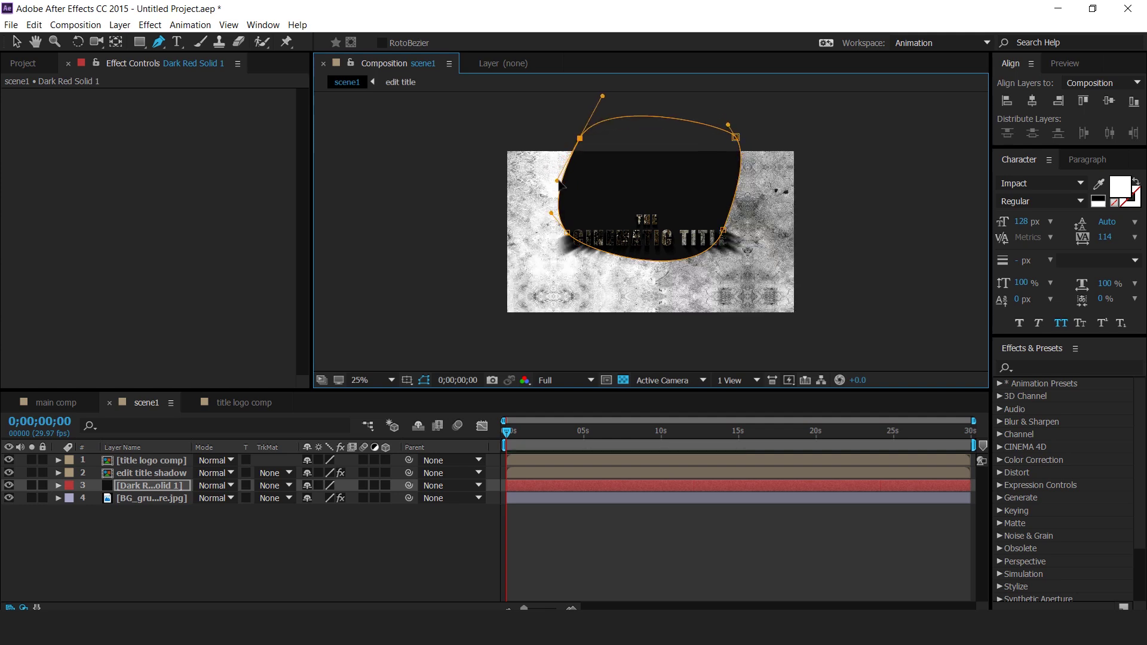
- Invert the dark solid's mask and set its feather to 500 pixels and its expansion to -150 pixels
left_click(135, 489)
left_click(59, 485)
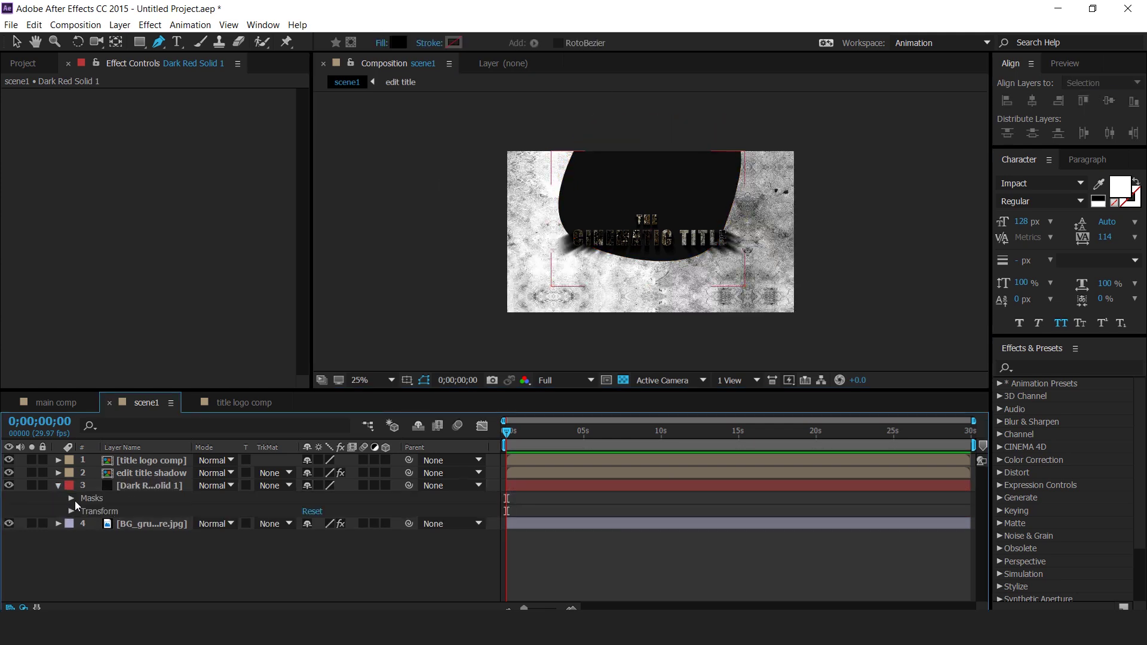
left_click(71, 499)
left_click(84, 511)
left_click(358, 512)
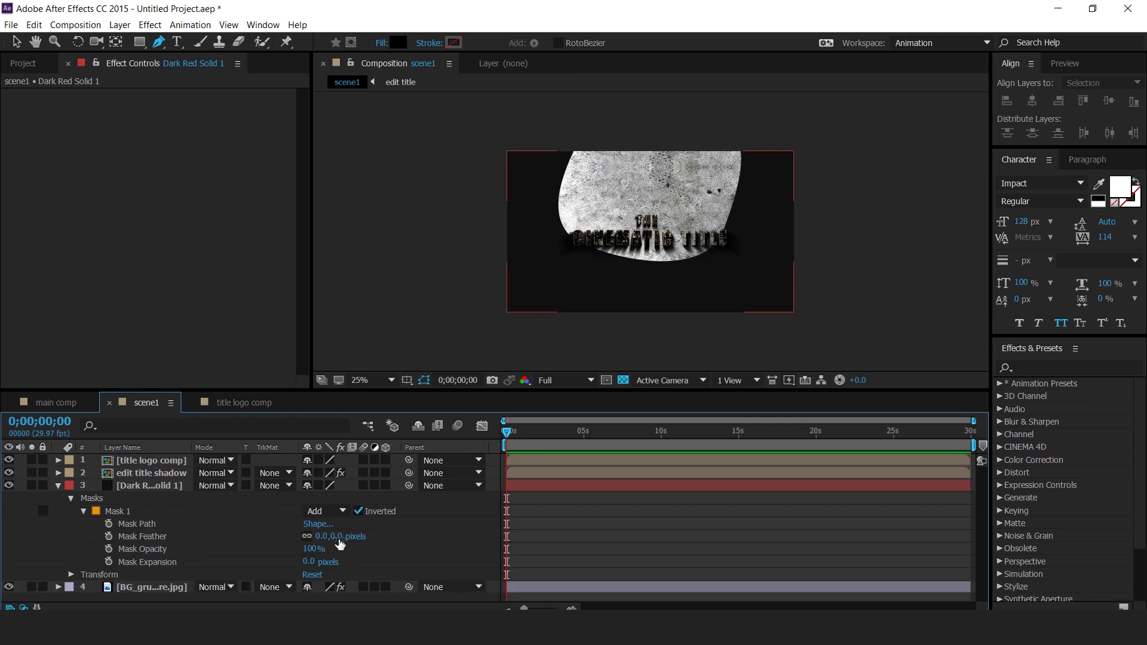
left_click(338, 537)
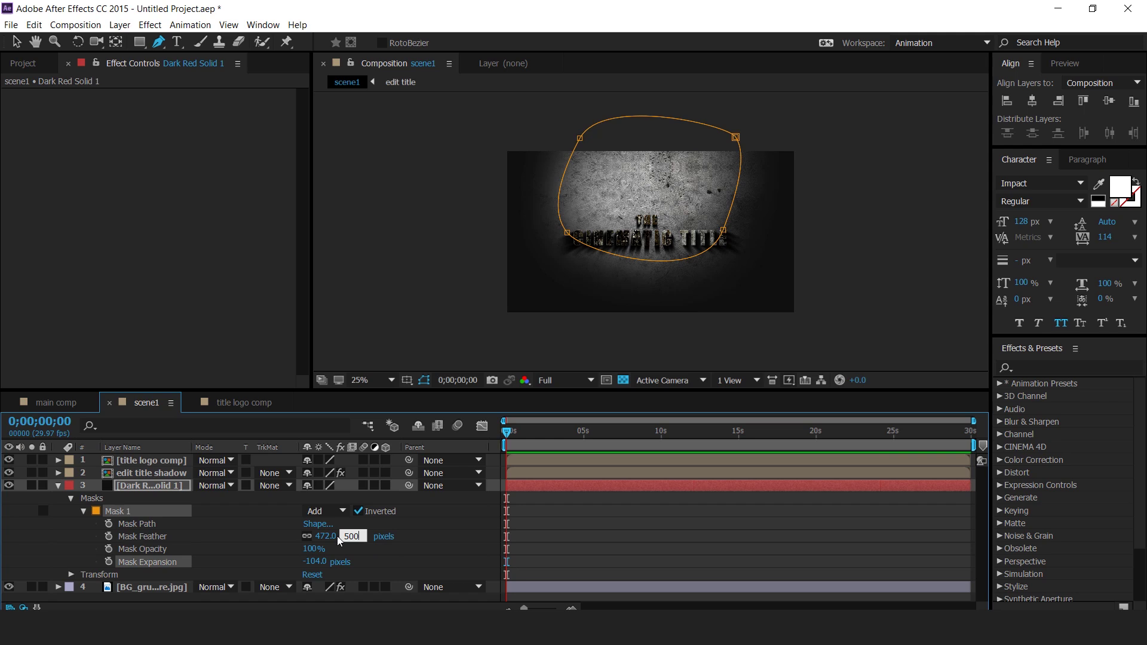
type("500")
key("Return")
left_click_drag(339, 566, 295, 561)
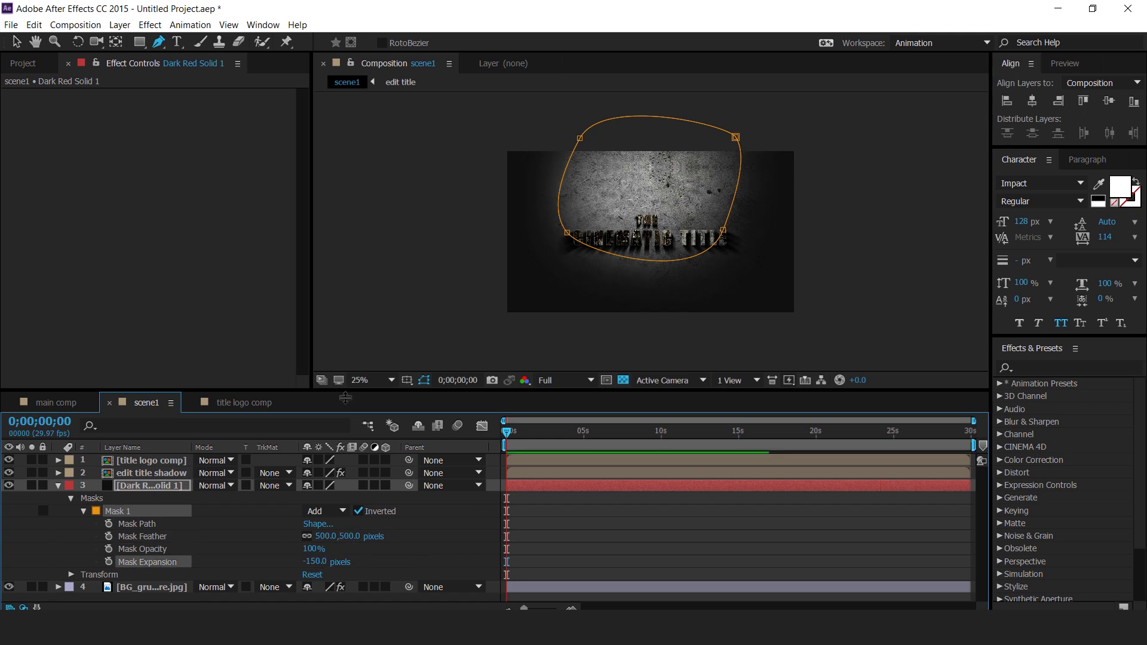
left_click(58, 485)
left_click(422, 559)
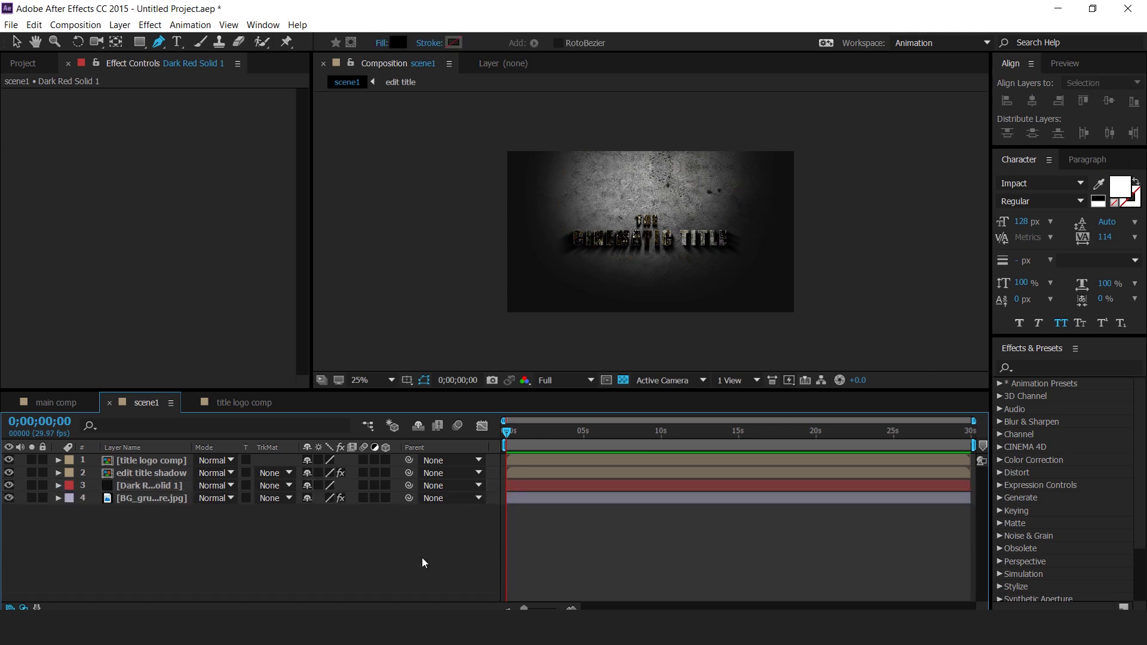
- Create a second solid above all the other layers in scene1 with the default solid settings
right_click(360, 524)
mouse_move(400, 409)
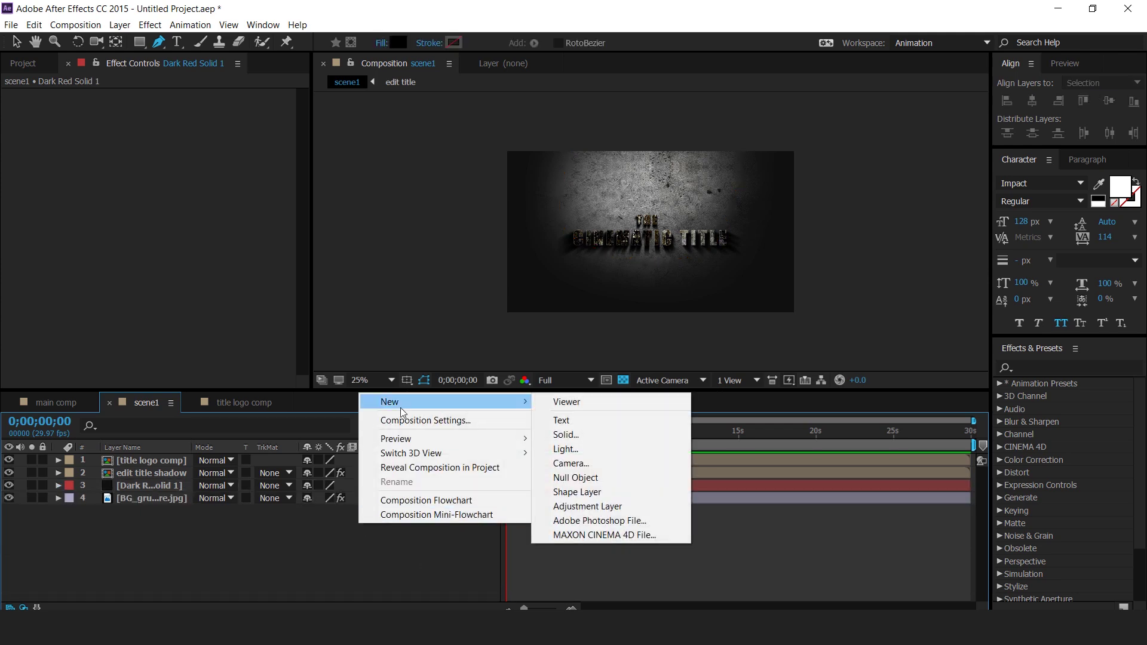
left_click(573, 435)
key("Return")
- Apply a Fill effect to the new top solid and set its color to white
key("ctrl+space")
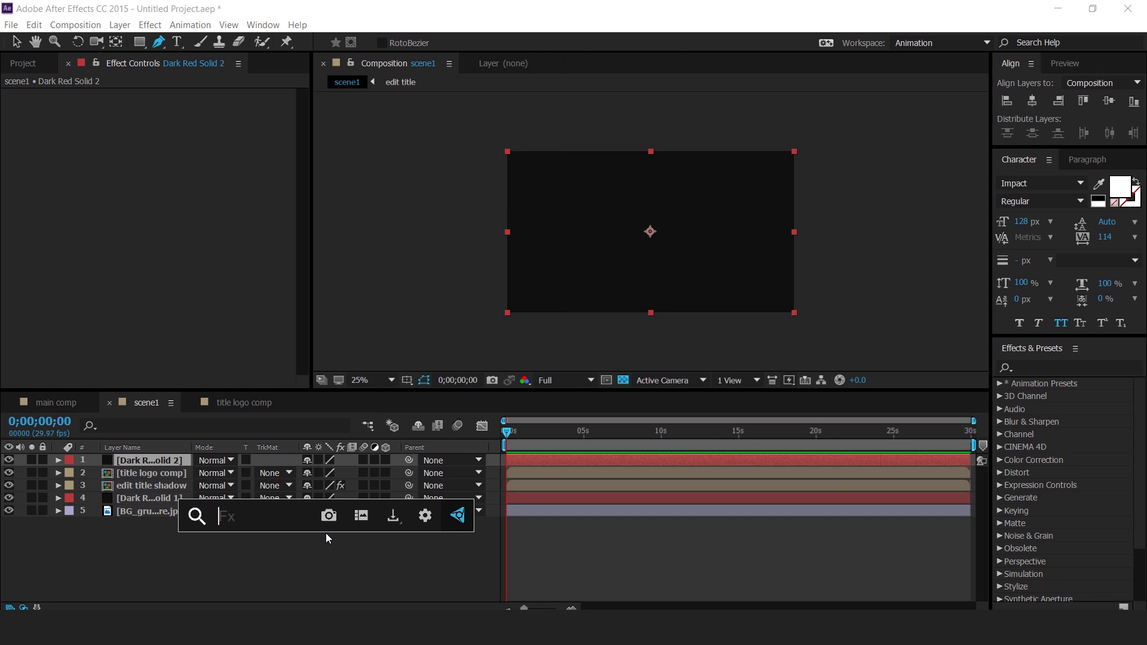
type("fil")
key("Return")
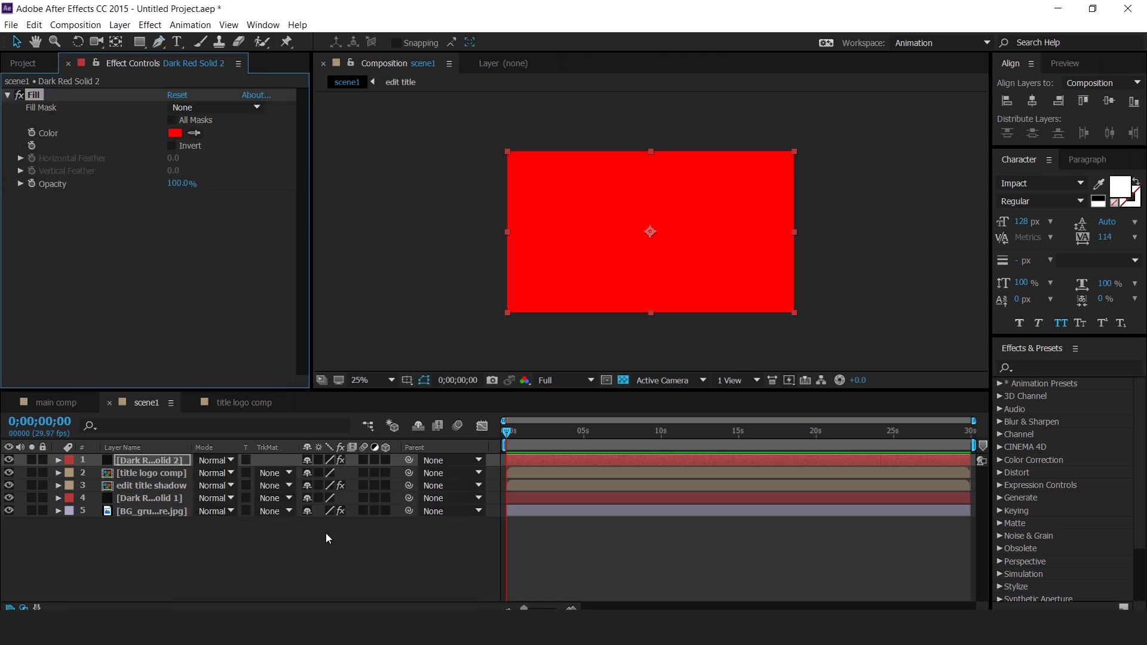
left_click(175, 133)
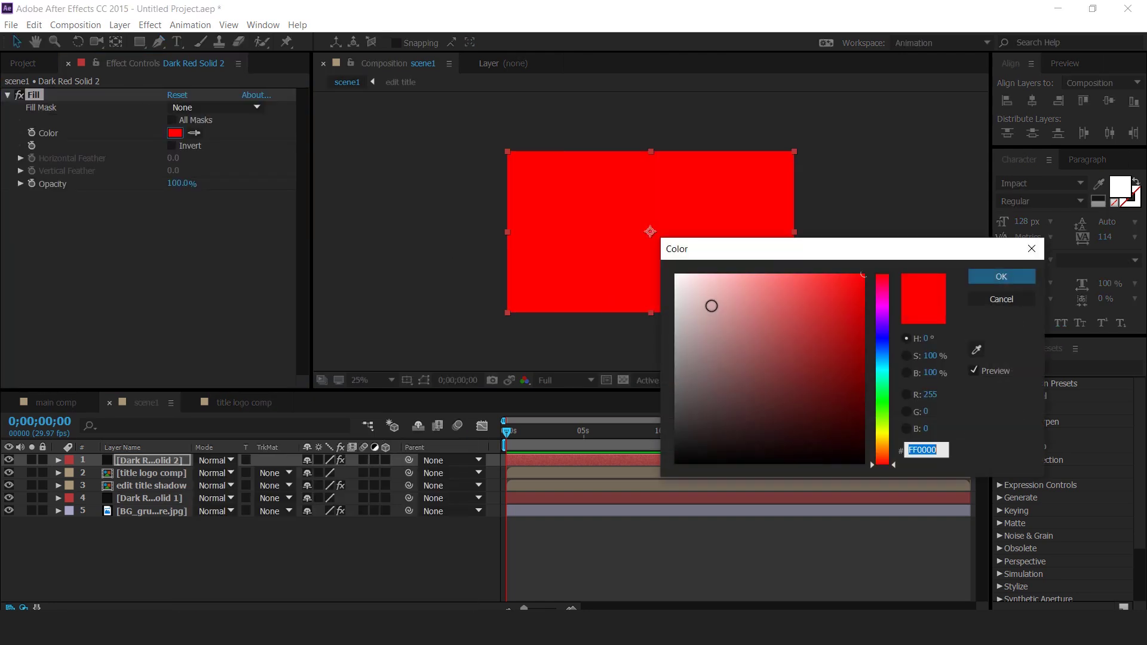
left_click(676, 275)
left_click(1007, 278)
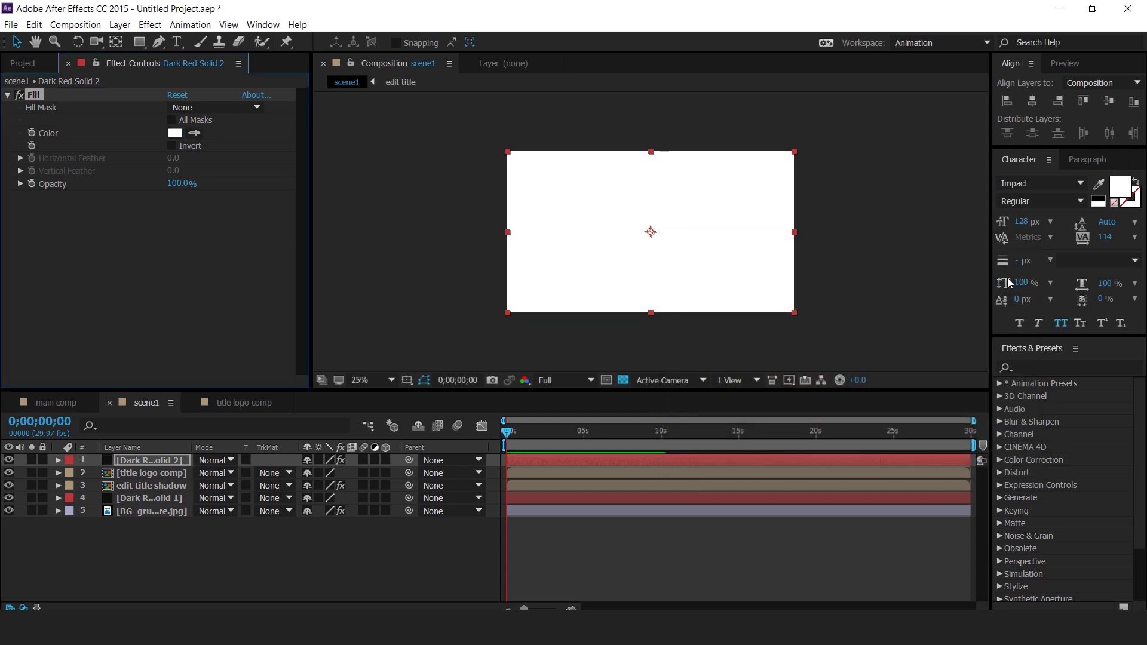
- Set the white-filled solid's layer opacity to 25%
key("t")
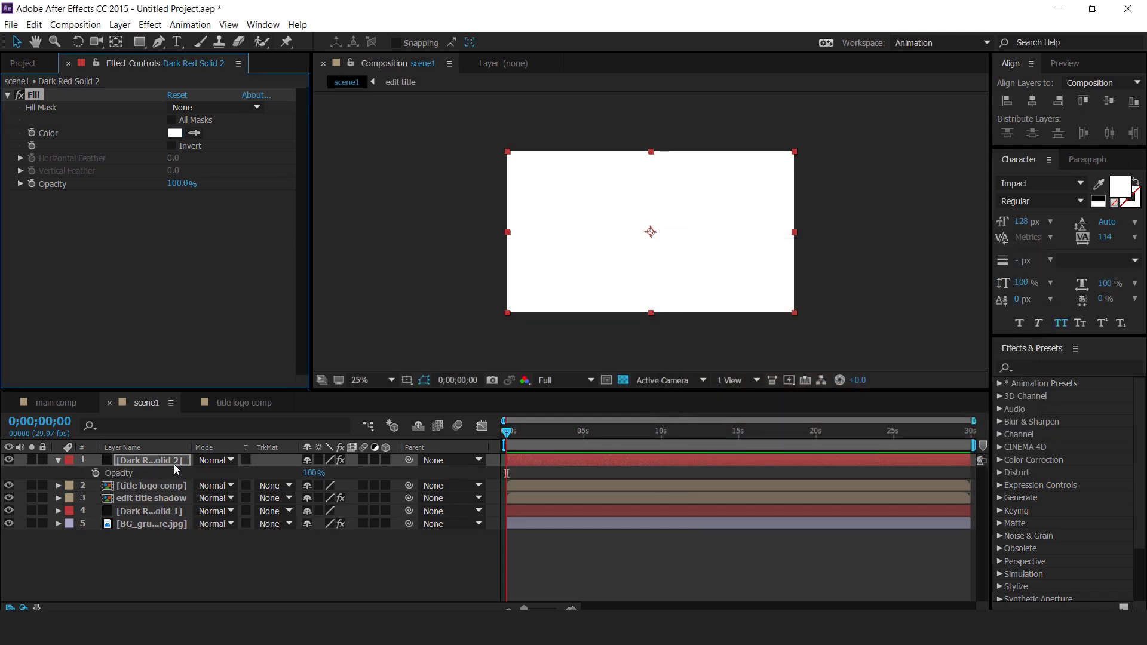
left_click(315, 473)
type("25")
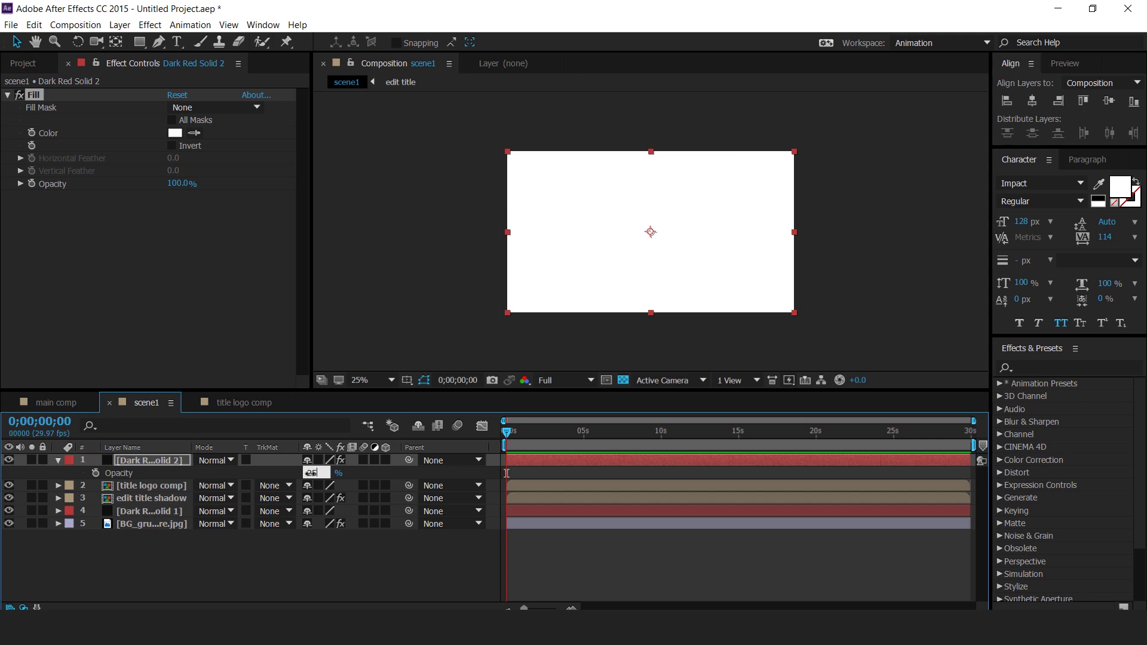
key("Return")
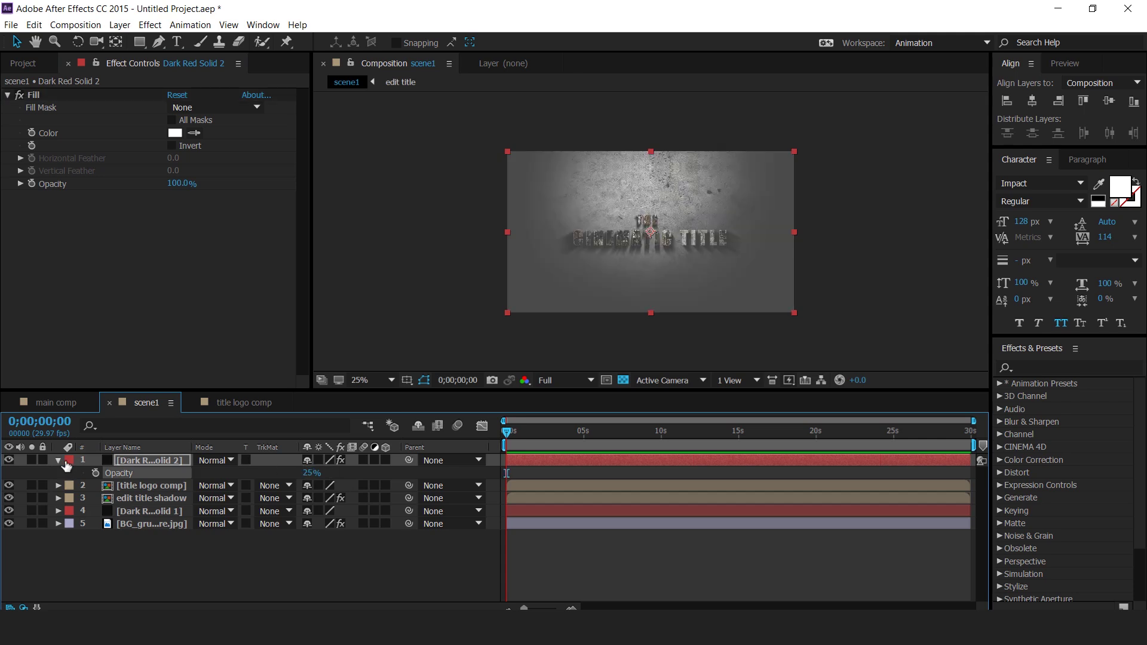
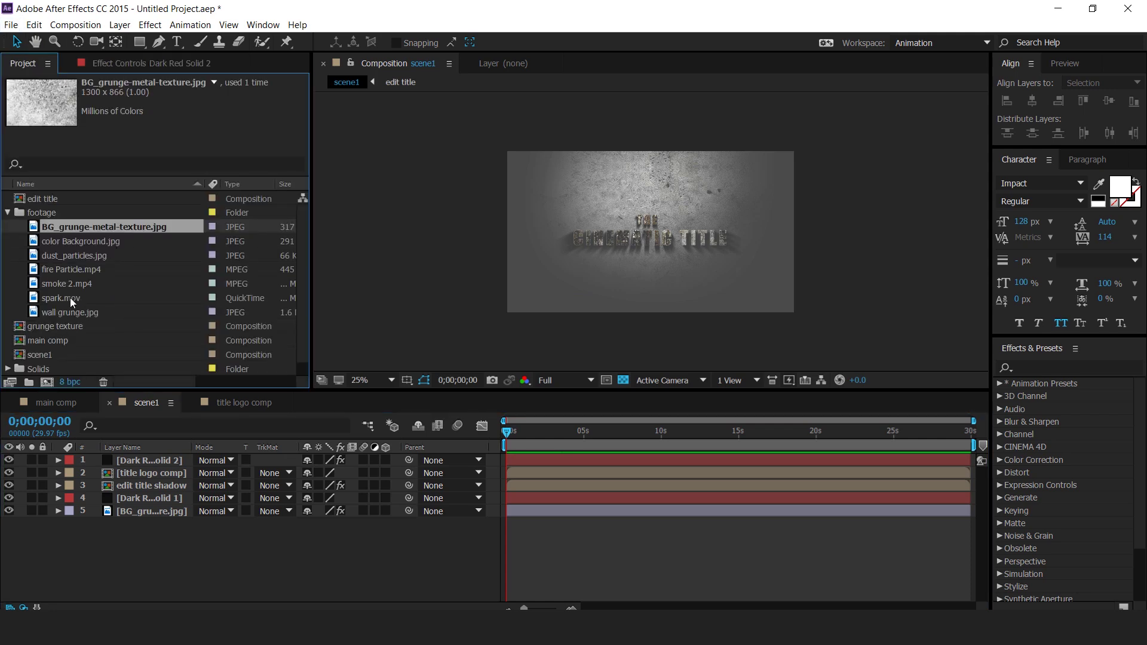
- Place smoke 2.mp4 at the top of scene1, trimming off its opening up to 0;00;01;16 and starting it at 0;00;00;00
left_click(52, 284)
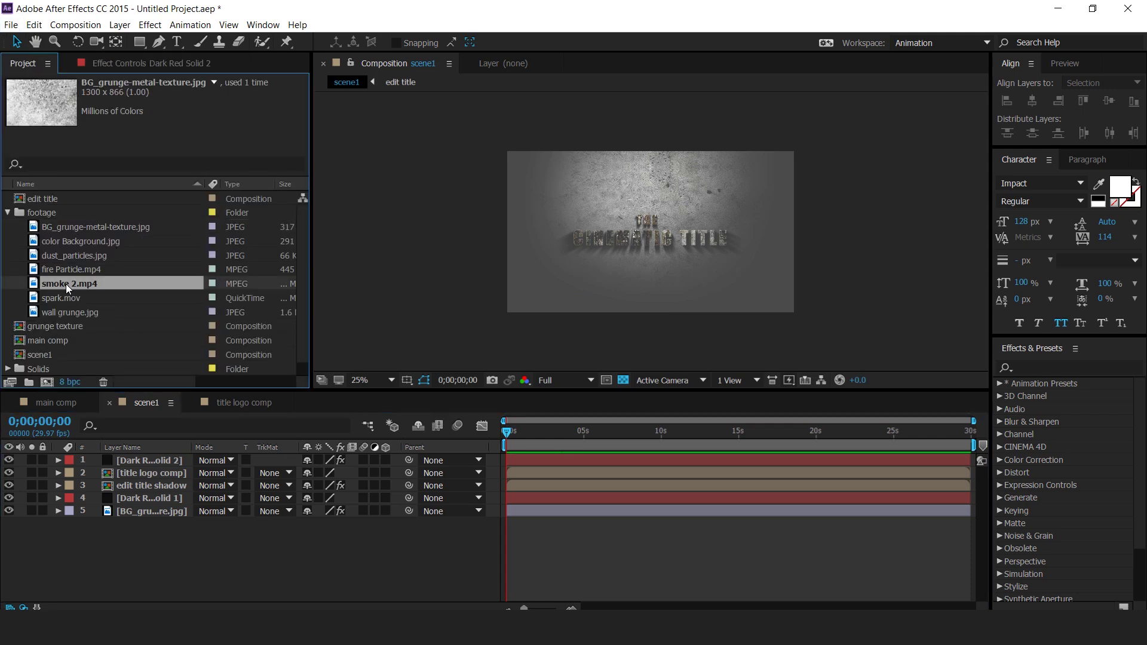
left_click_drag(51, 284, 162, 460)
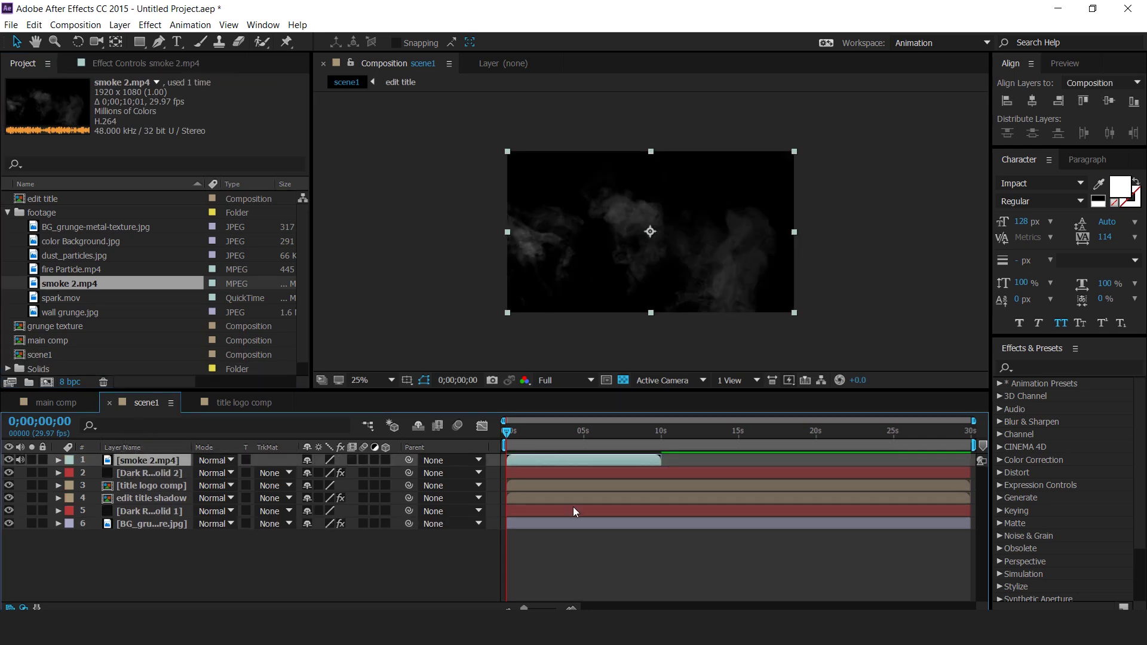
left_click_drag(507, 432, 529, 435)
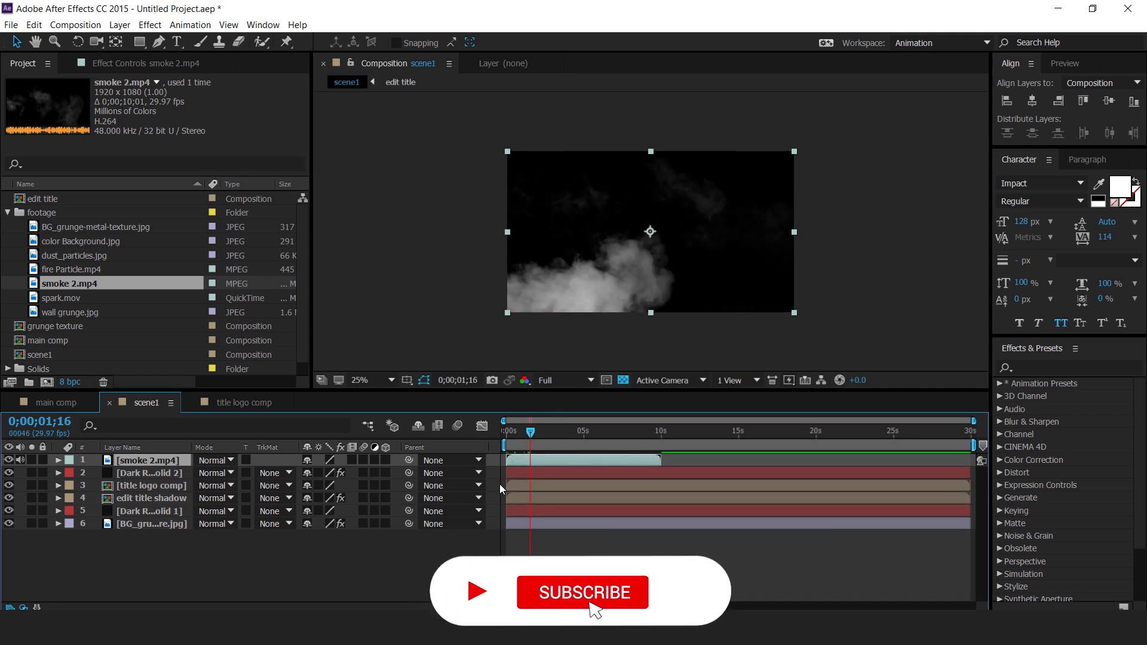
key("alt+bracketleft")
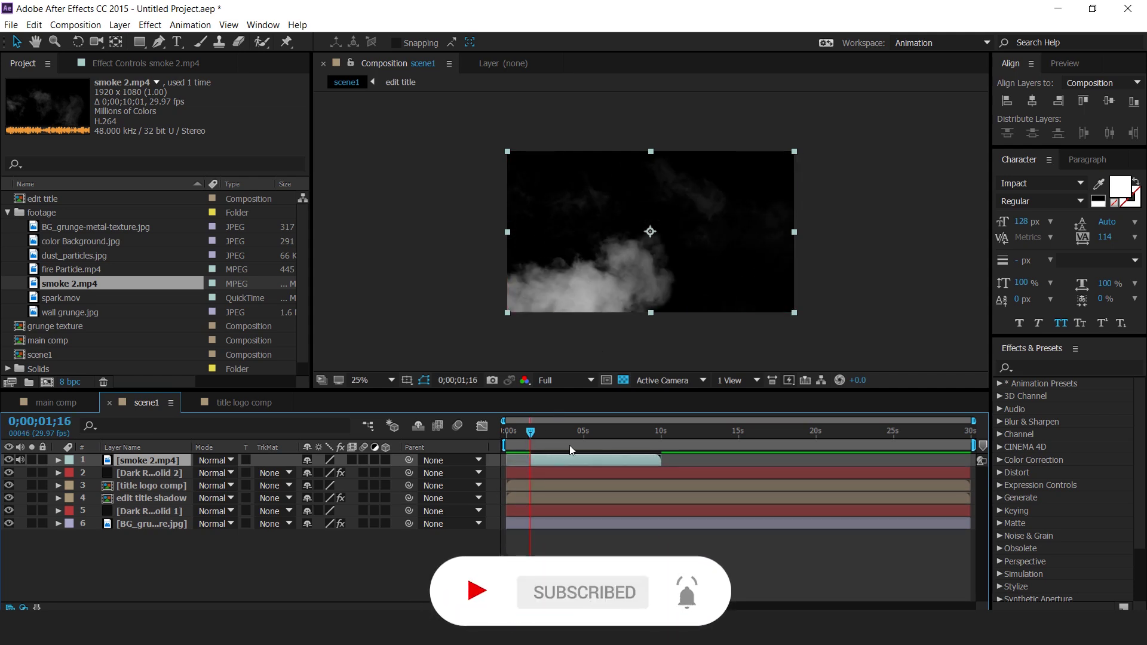
left_click(507, 432)
key("bracketleft")
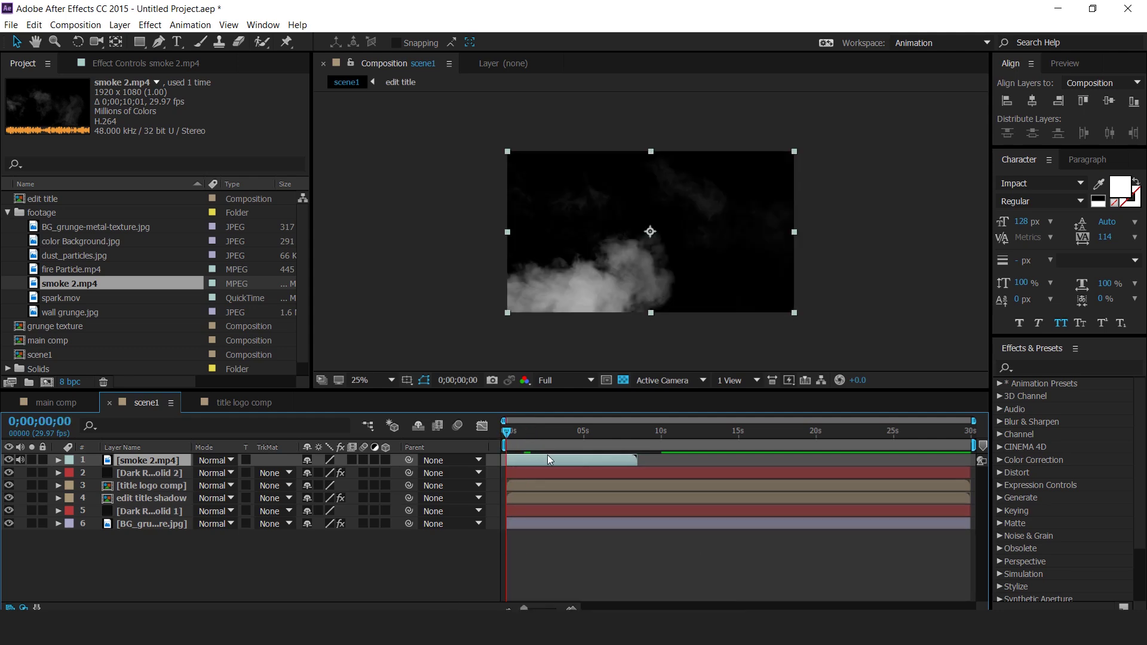
- Set the smoke 2.mp4 layer's blending mode to Screen and lower its opacity to make the smoke faint
left_click(214, 461)
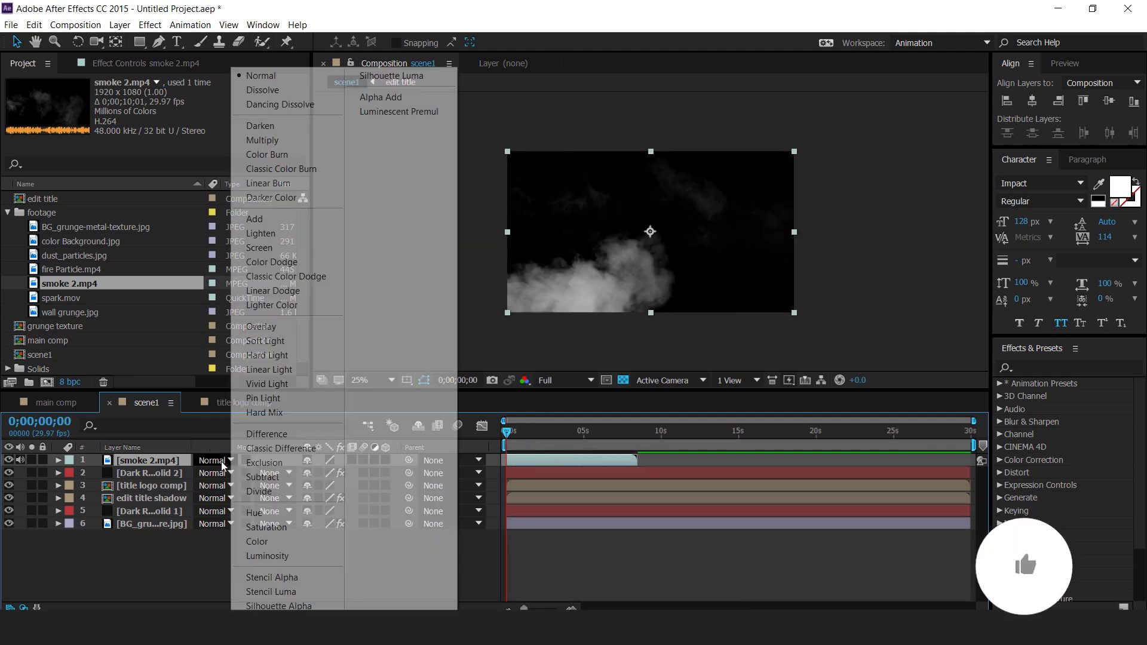
left_click(266, 248)
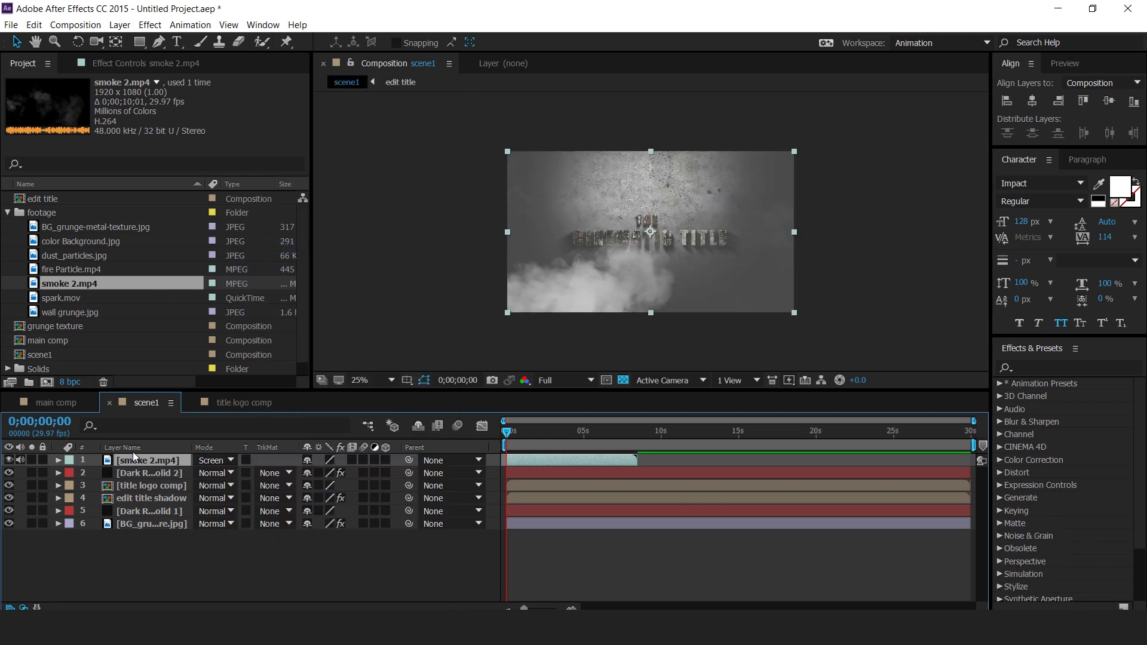
key("t")
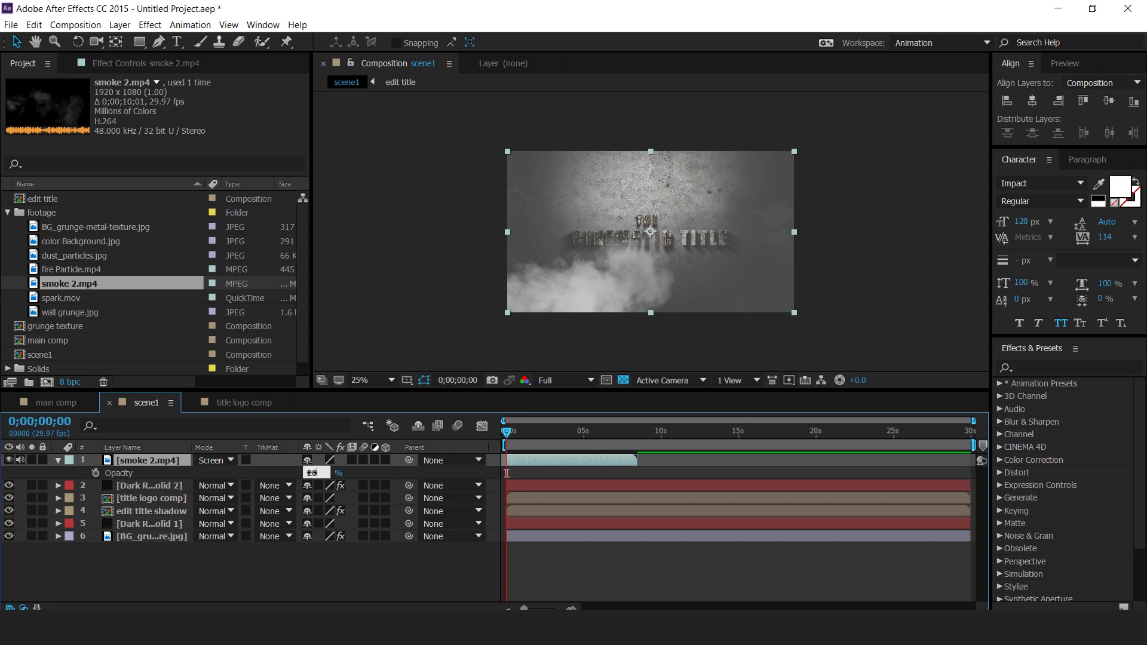
key("Return")
left_click(59, 461)
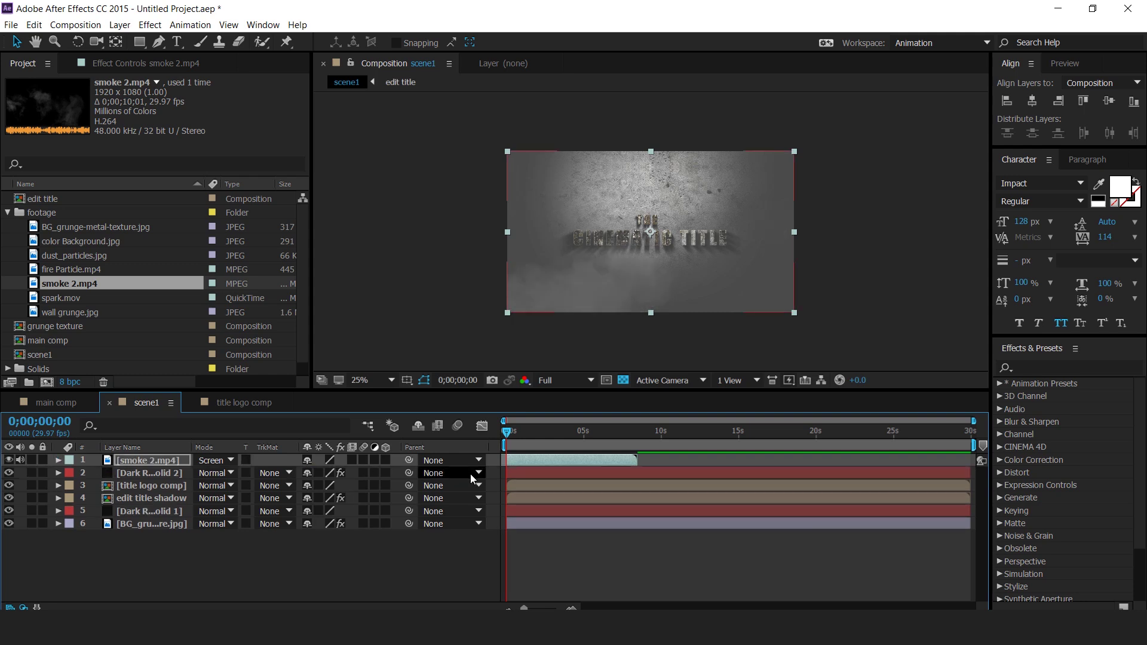
left_click(368, 568)
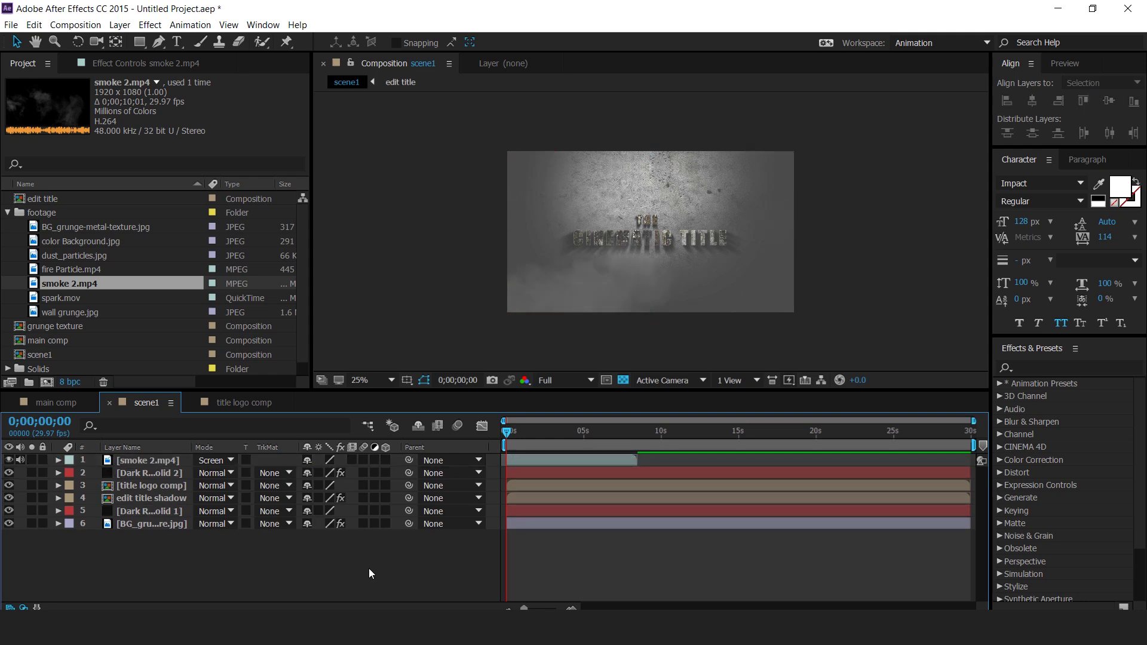
- Place fire Particle.mp4 at the top of scene1, set its blending mode to Screen and preview it
left_click(71, 269)
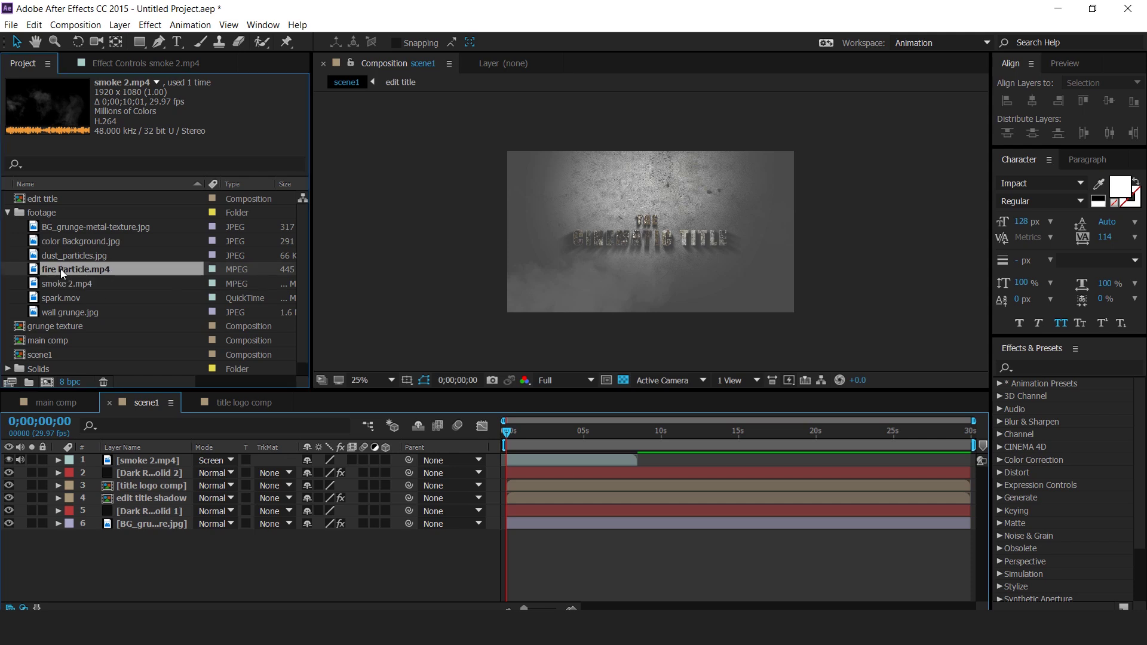
left_click_drag(60, 269, 142, 456)
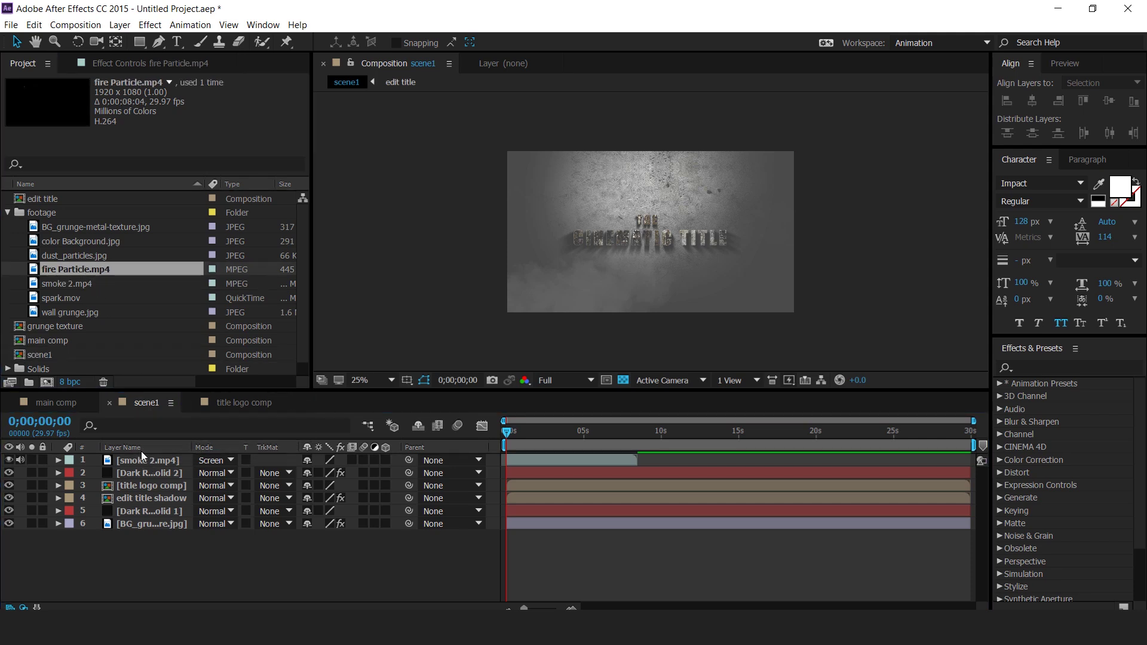
left_click(221, 463)
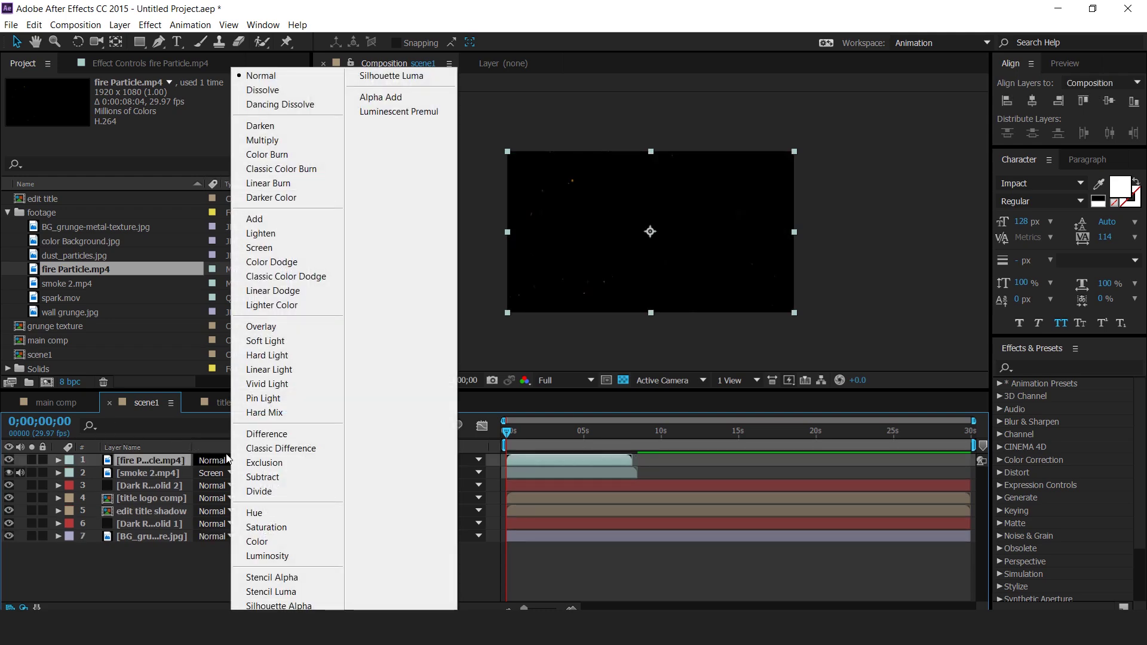
left_click(266, 247)
key("space")
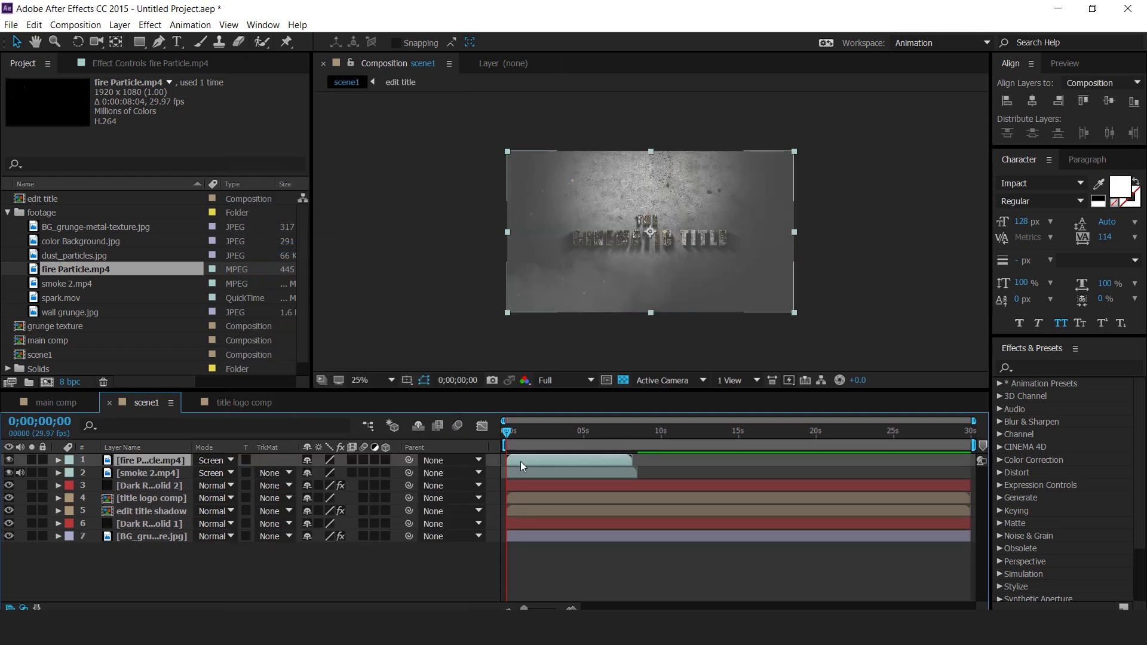
- Place spark.mov at the top of scene1 so that it starts slightly before 0;00;00;00
left_click(67, 299)
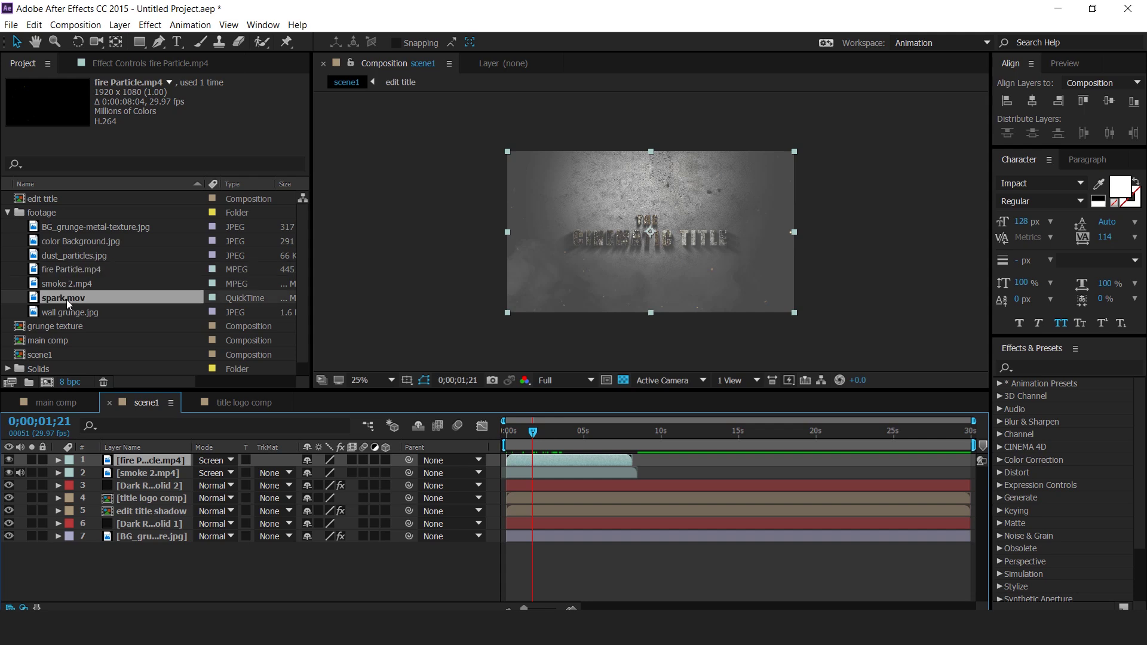
left_click_drag(33, 301, 136, 457)
left_click_drag(514, 434, 512, 432)
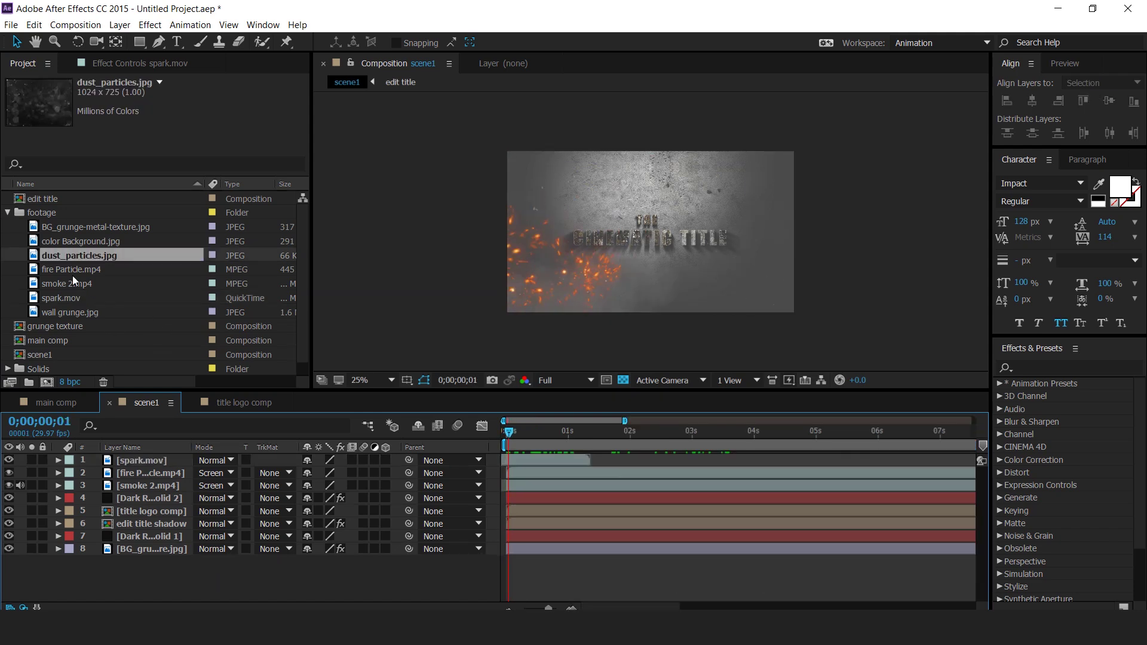
- Add dust_particles.jpg as the top layer of scene1, enlarge it to cover the frame and shift it slightly upward
left_click(45, 253)
left_click_drag(37, 258, 154, 460)
left_click(726, 285)
key("ctrl+alt+KP_Add")
key("ctrl+alt+KP_Add")
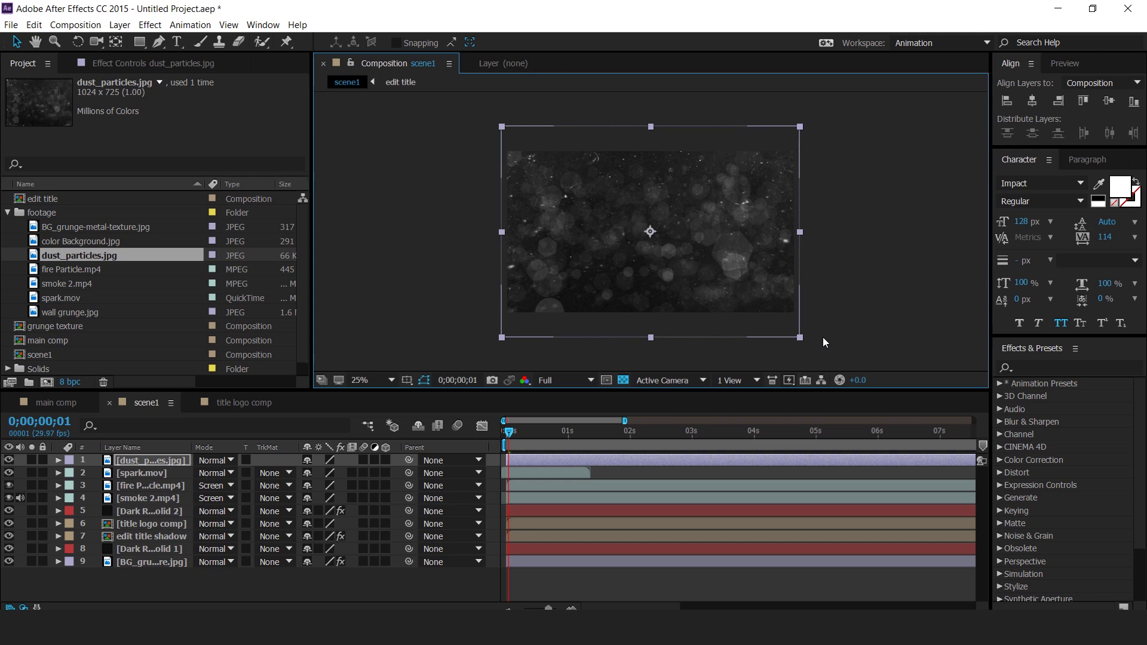
left_click_drag(760, 282, 758, 265)
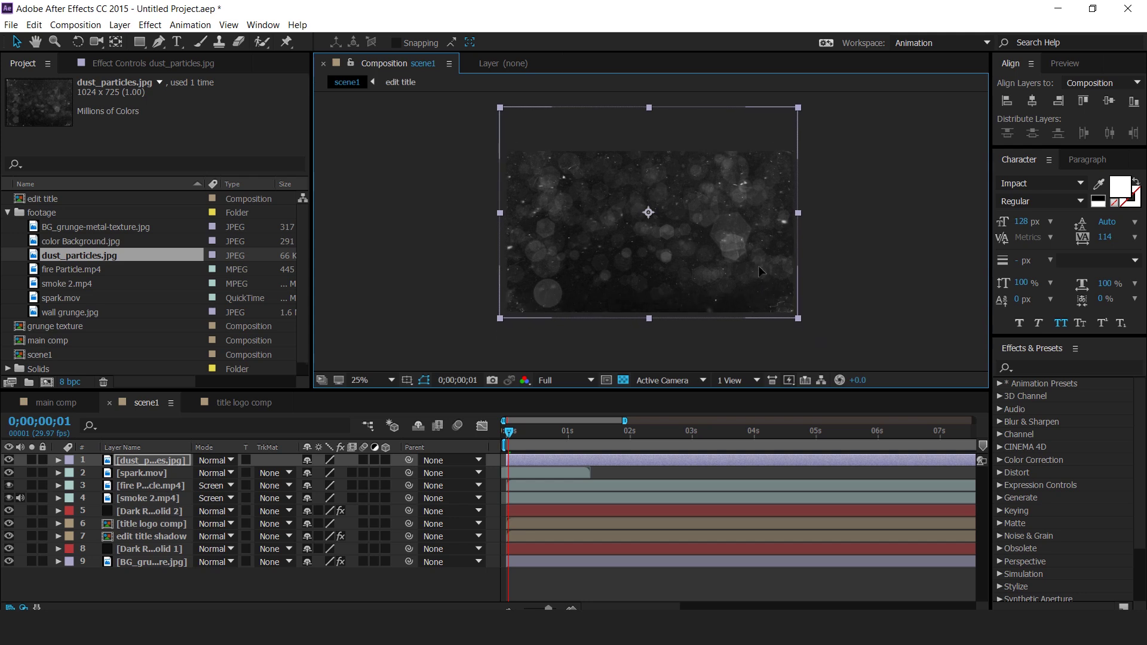
- Draw a closed, curved Pen mask around the upper part of the dust_particles.jpg layer
left_click(160, 41)
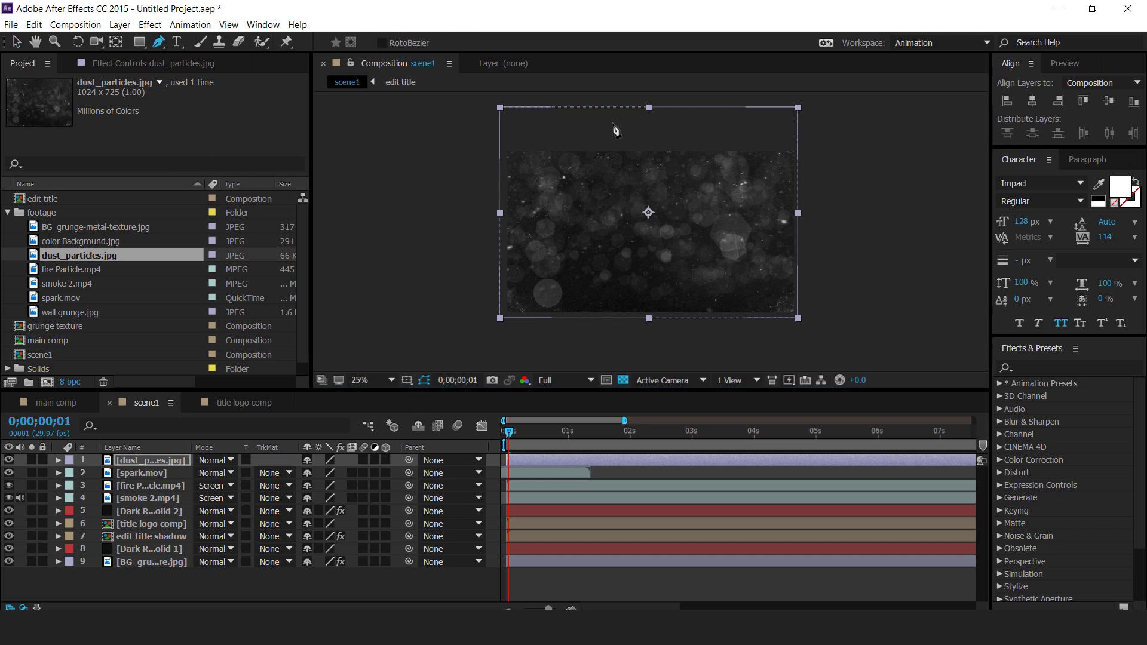
left_click(569, 100)
left_click(482, 157)
left_click_drag(501, 237, 615, 256)
left_click_drag(778, 230, 834, 188)
left_click_drag(806, 126, 841, 133)
left_click_drag(568, 100, 521, 102)
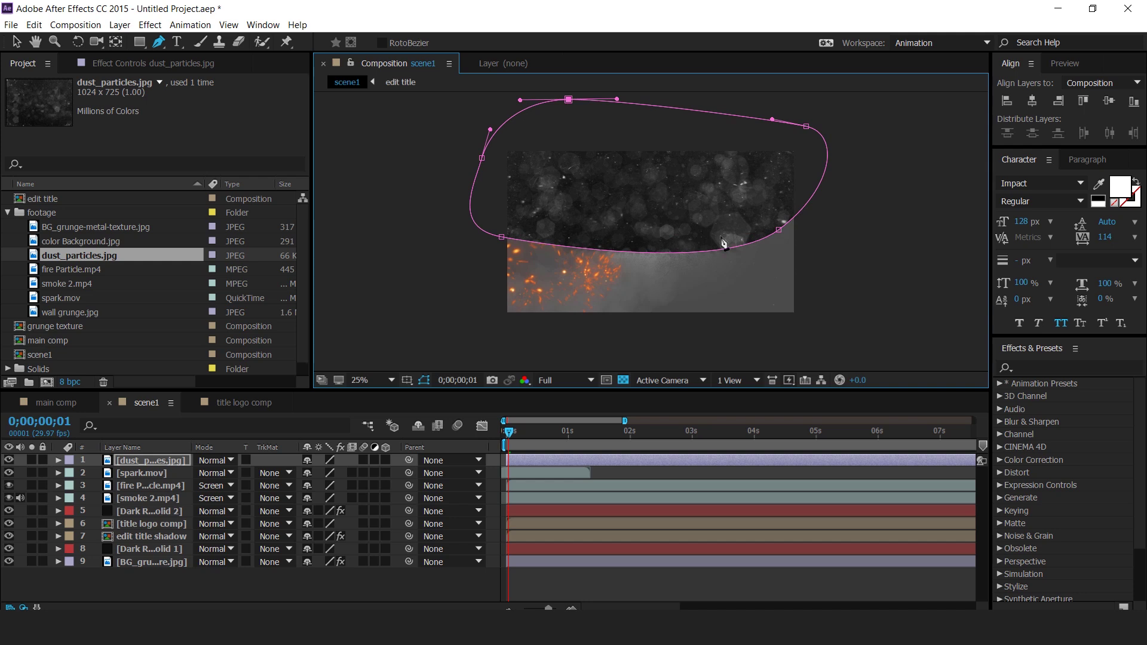
- Set the dust_particles.jpg layer's mask feather to 278 pixels
key("f")
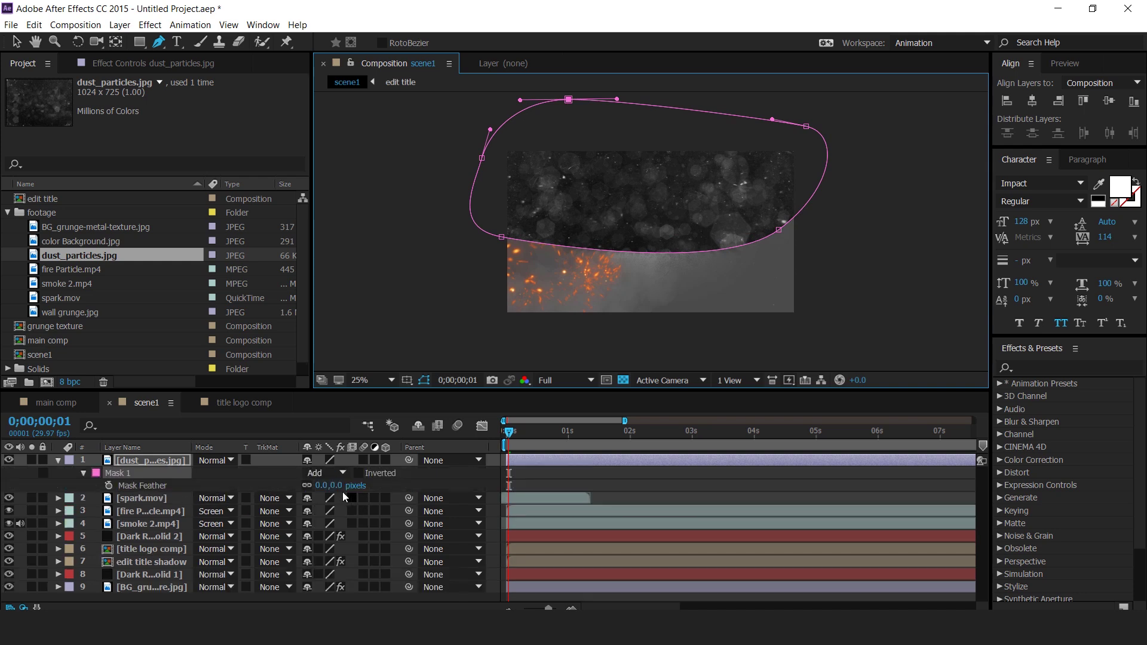
left_click_drag(336, 490, 550, 493)
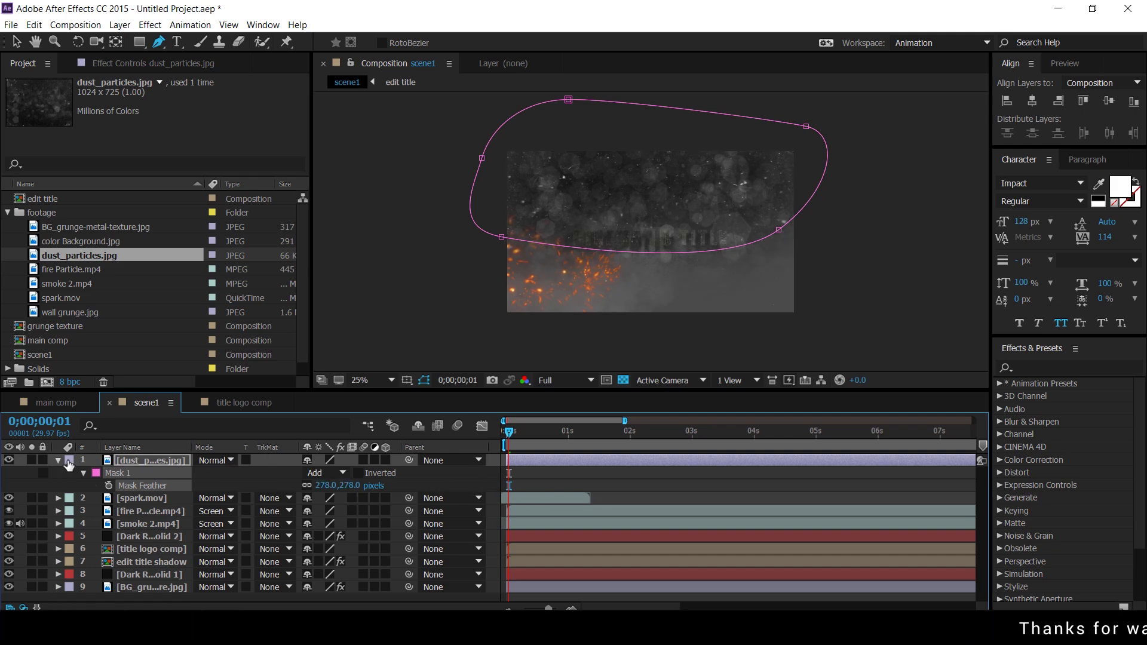
key("f")
- Set the dust_particles.jpg layer's blending mode to Screen and its opacity to 40%
left_click(221, 460)
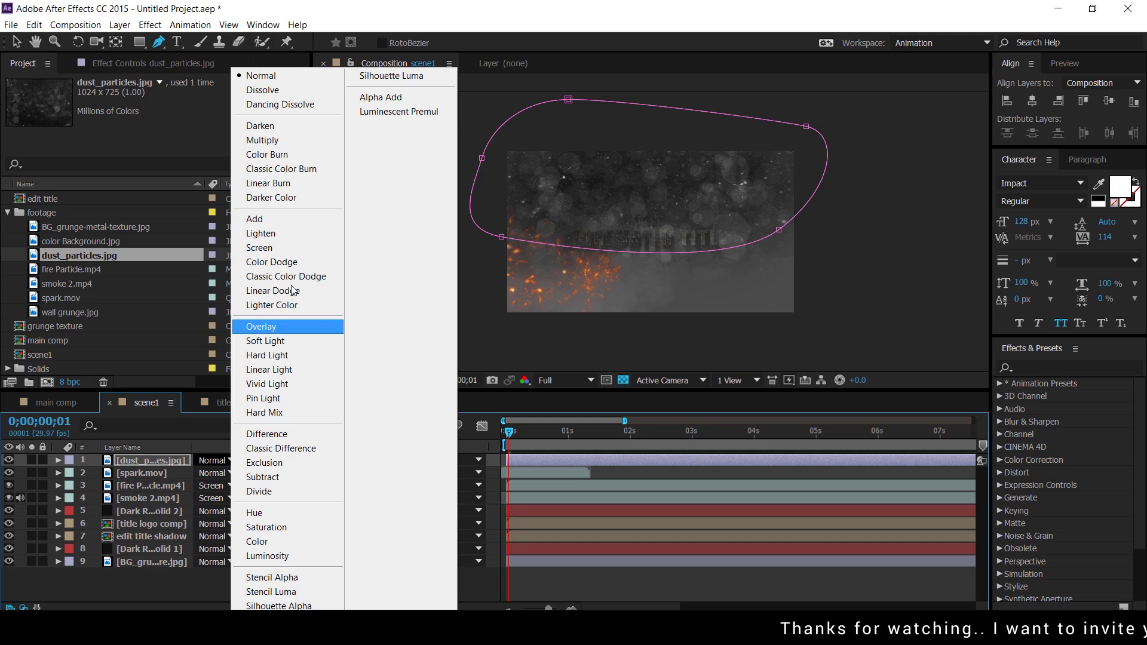
left_click(249, 253)
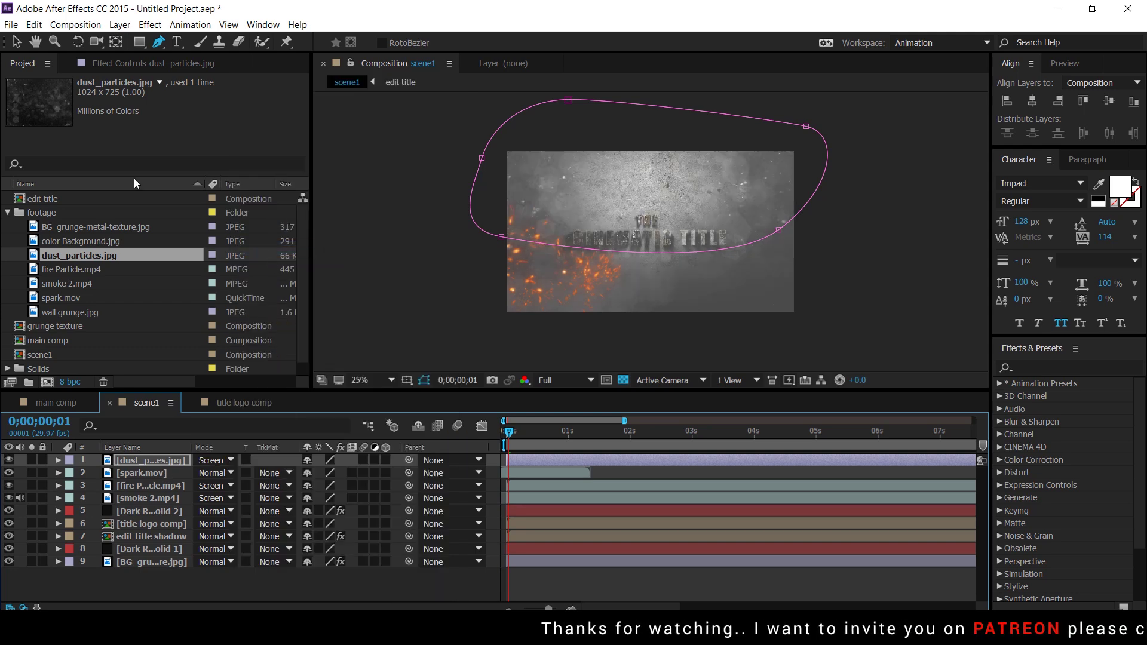
left_click(156, 458)
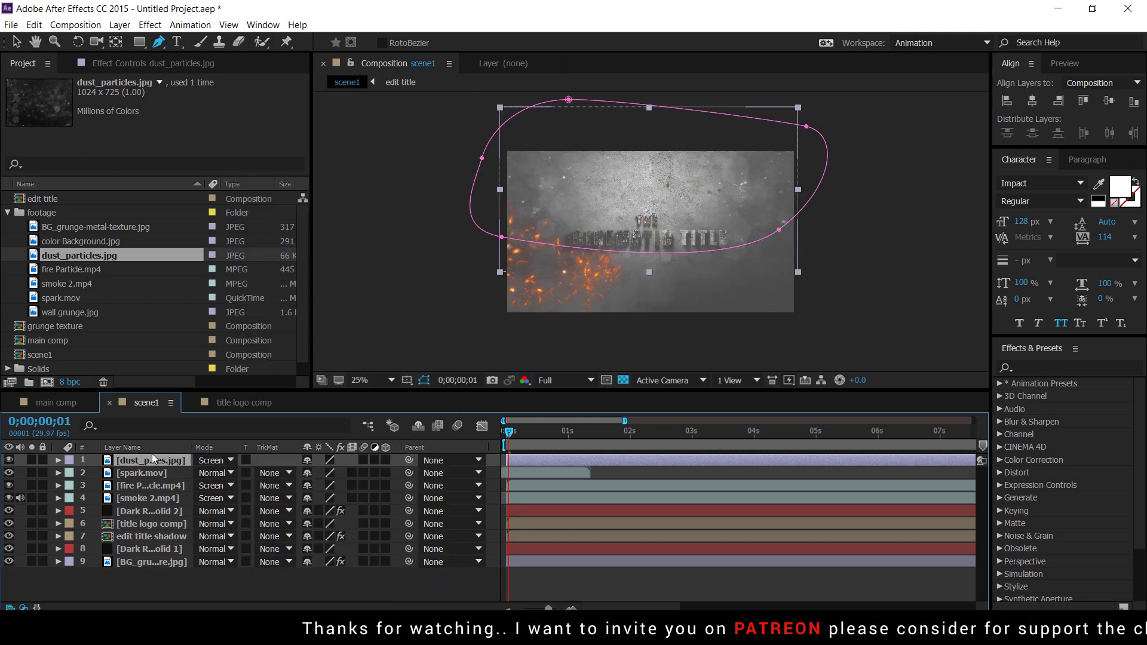
key("t")
left_click_drag(314, 473, 277, 472)
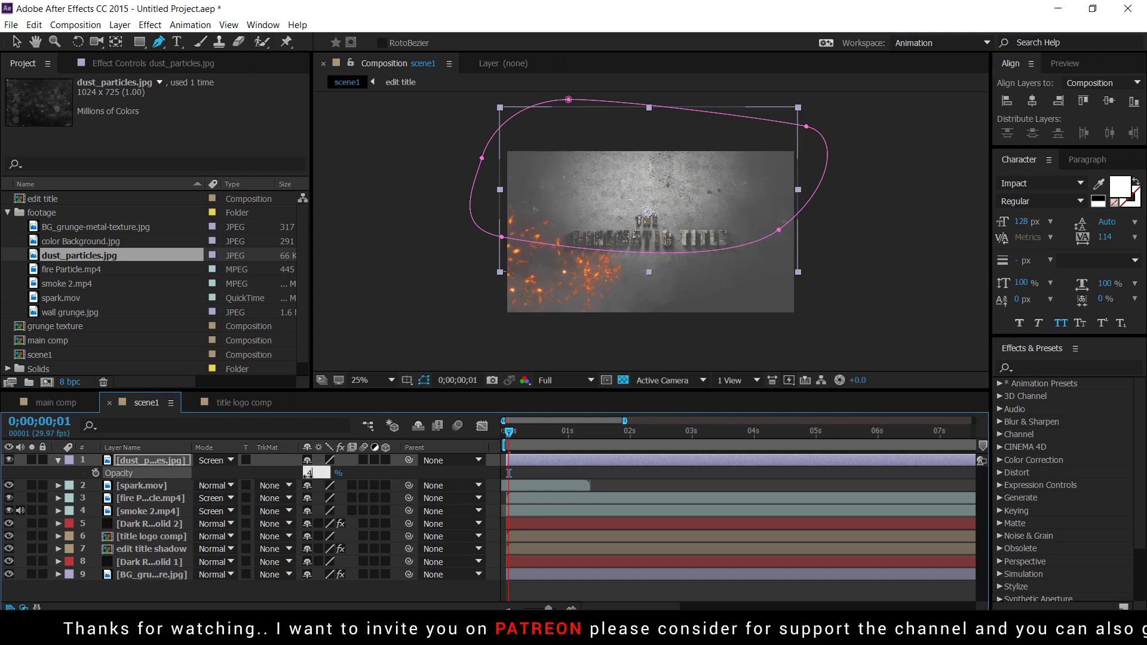
key("v")
left_click(558, 590)
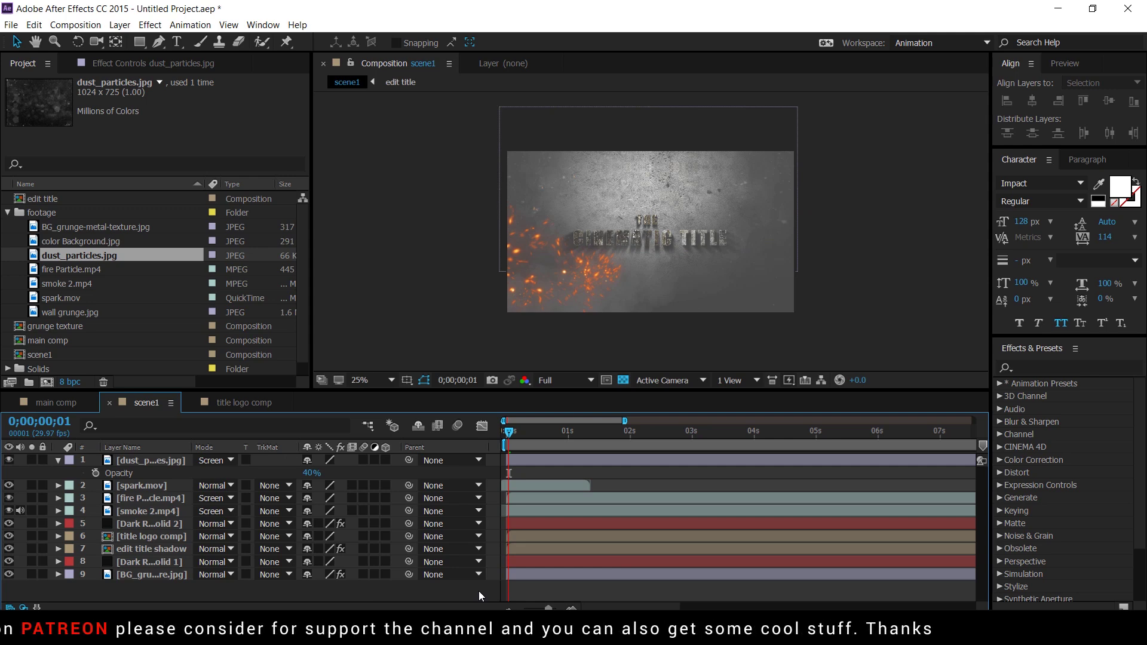
key("t")
- Add a two-node camera with the 50mm preset to scene1
right_click(446, 587)
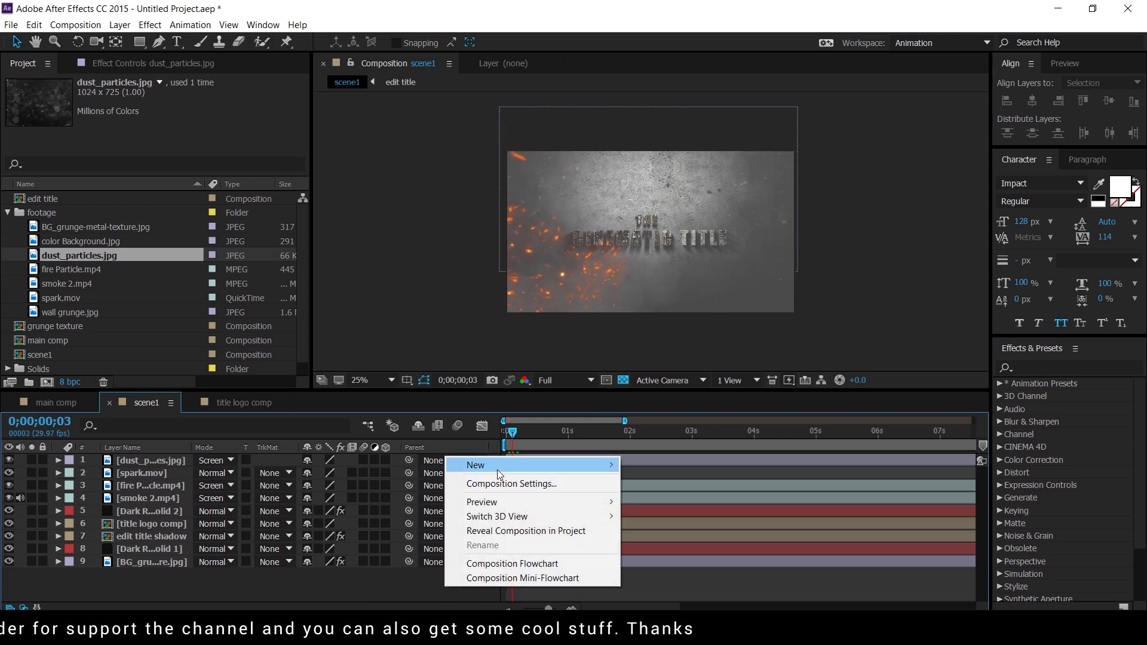
mouse_move(497, 470)
left_click(661, 528)
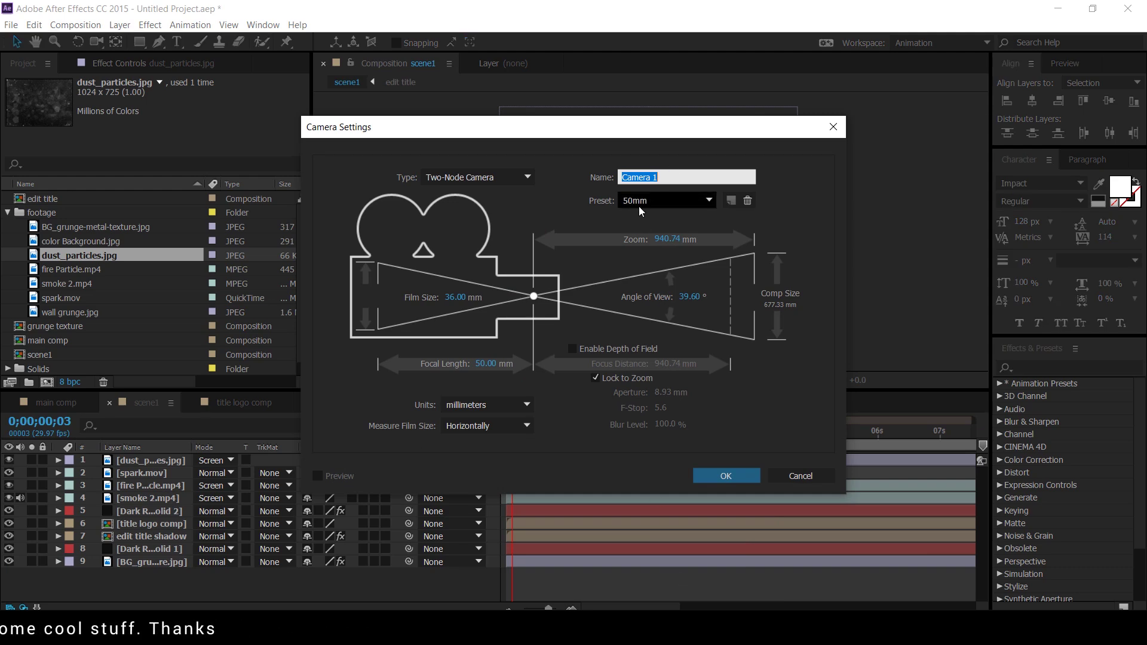
left_click(734, 475)
- Make the title logo comp, edit title shadow and BG_grunge-metal-texture.jpg layers 3D
left_click(156, 539)
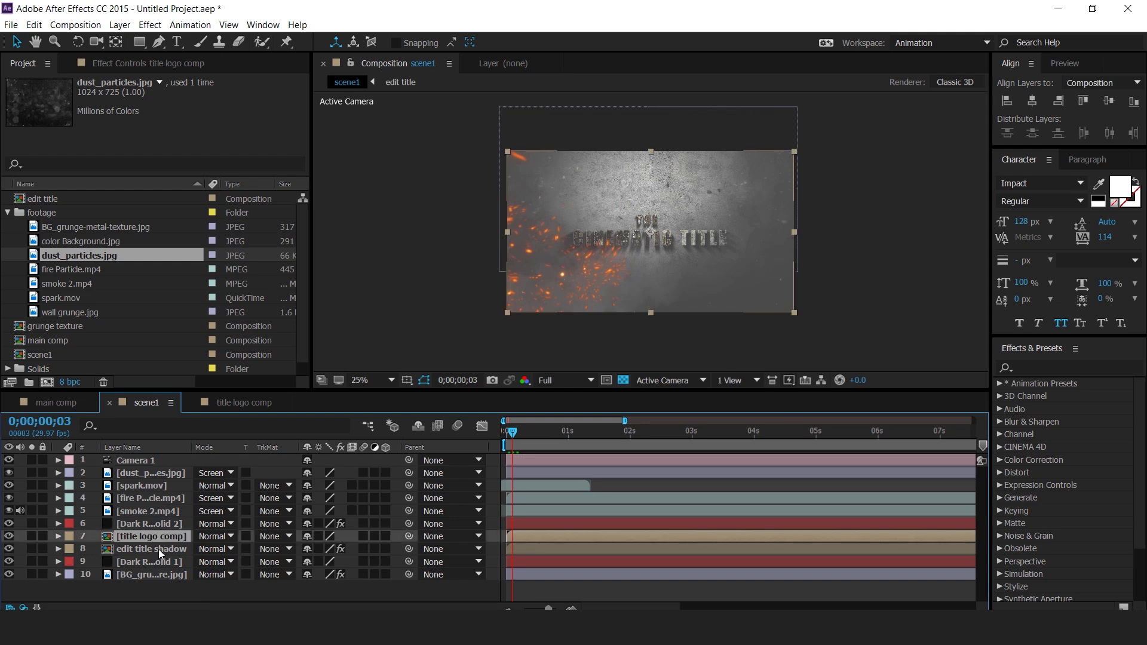
left_click(158, 550, "shift")
left_click(386, 536)
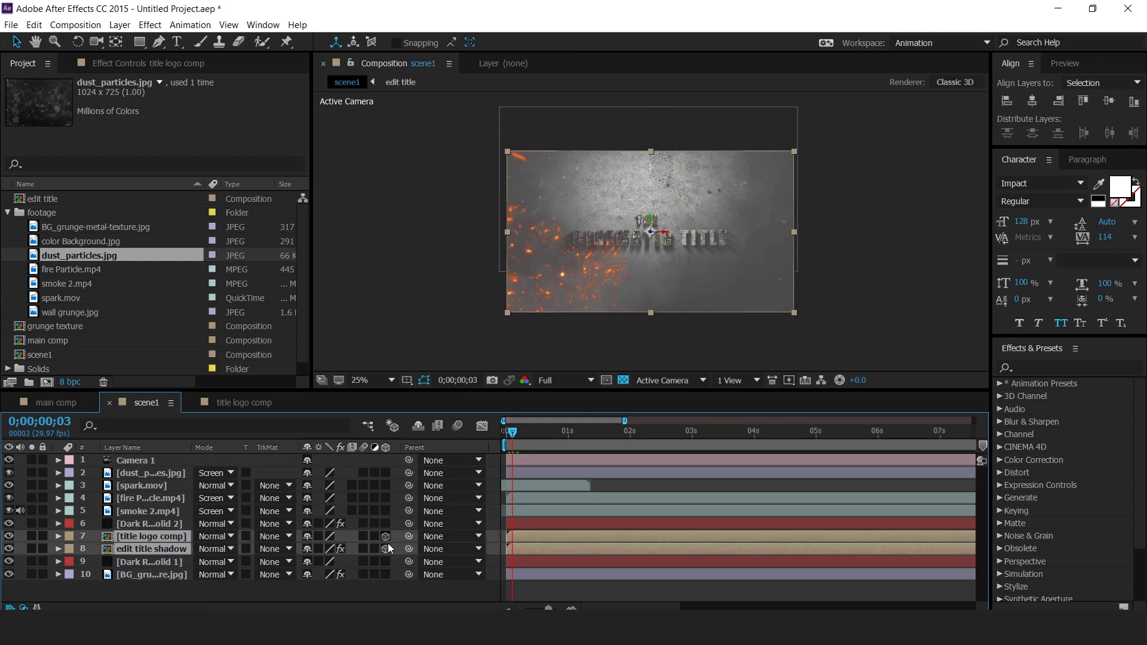
left_click(153, 576)
left_click(387, 574)
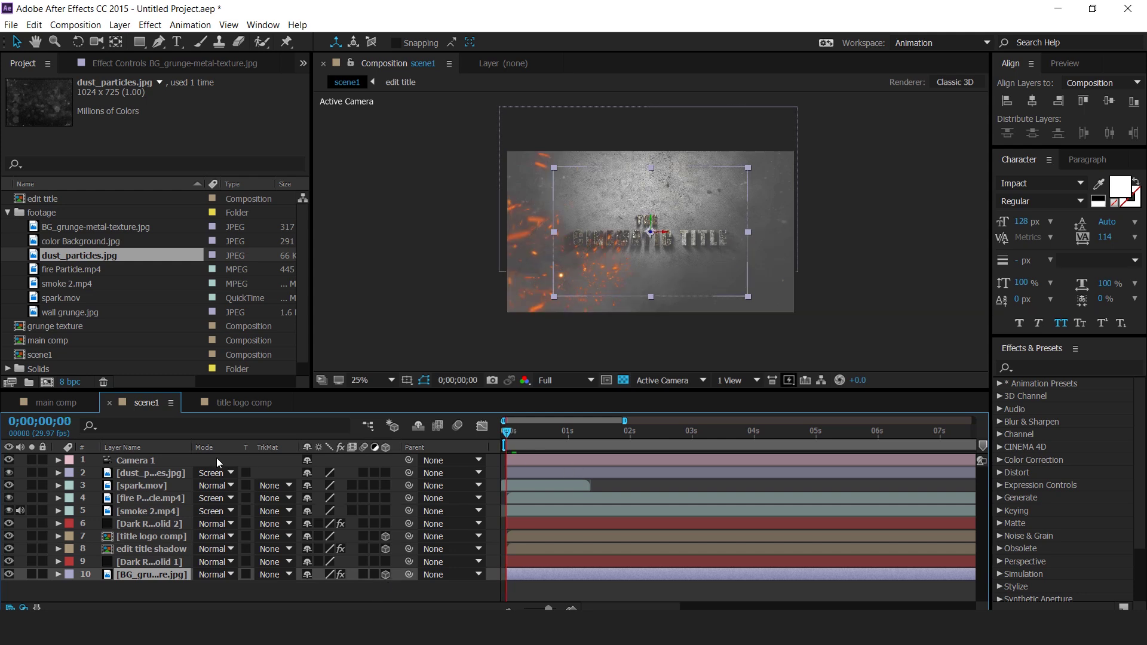
- Set Position and Z Rotation keyframes for Camera 1 at 0;00;02;00
left_click(144, 458)
key("Home")
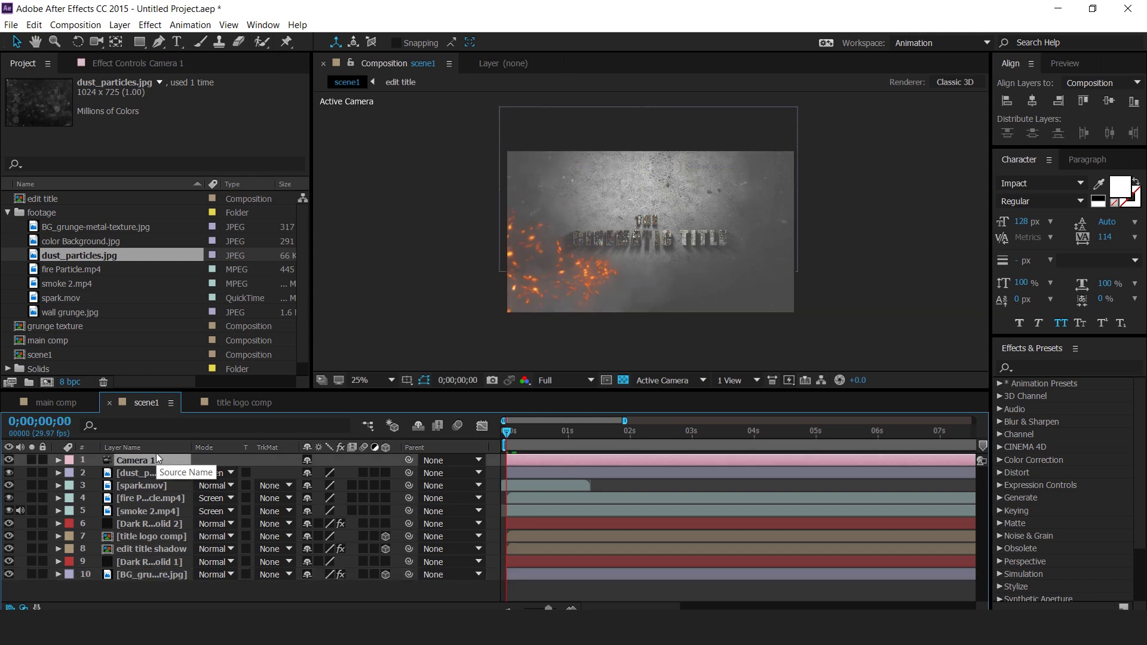
key("p")
key("shift+r")
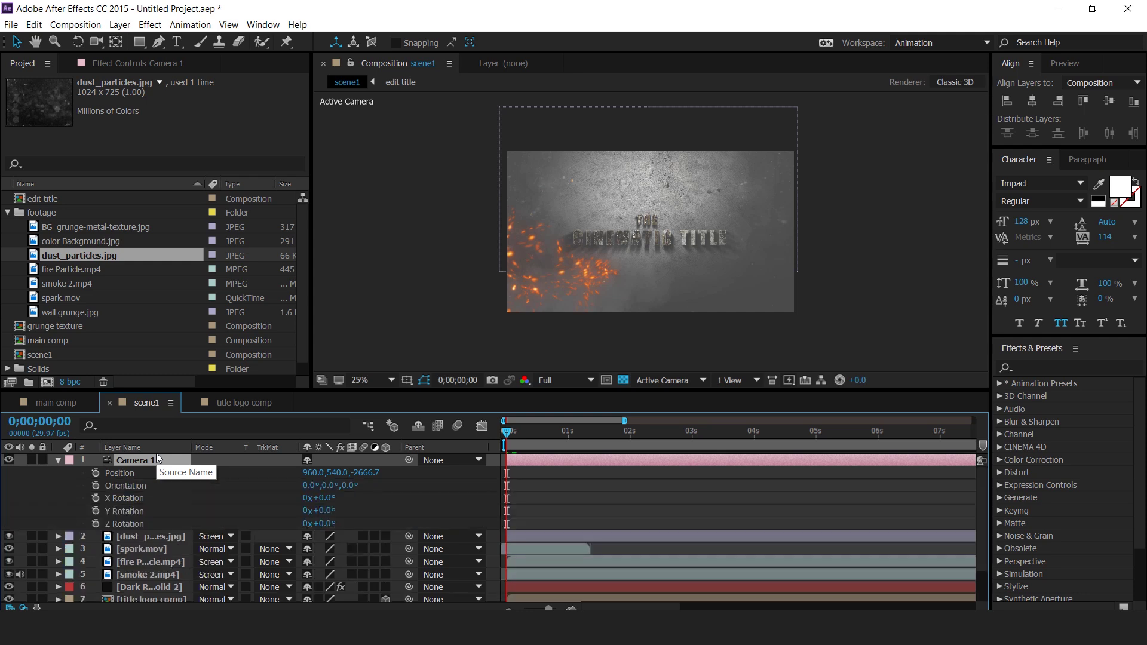
left_click(635, 435)
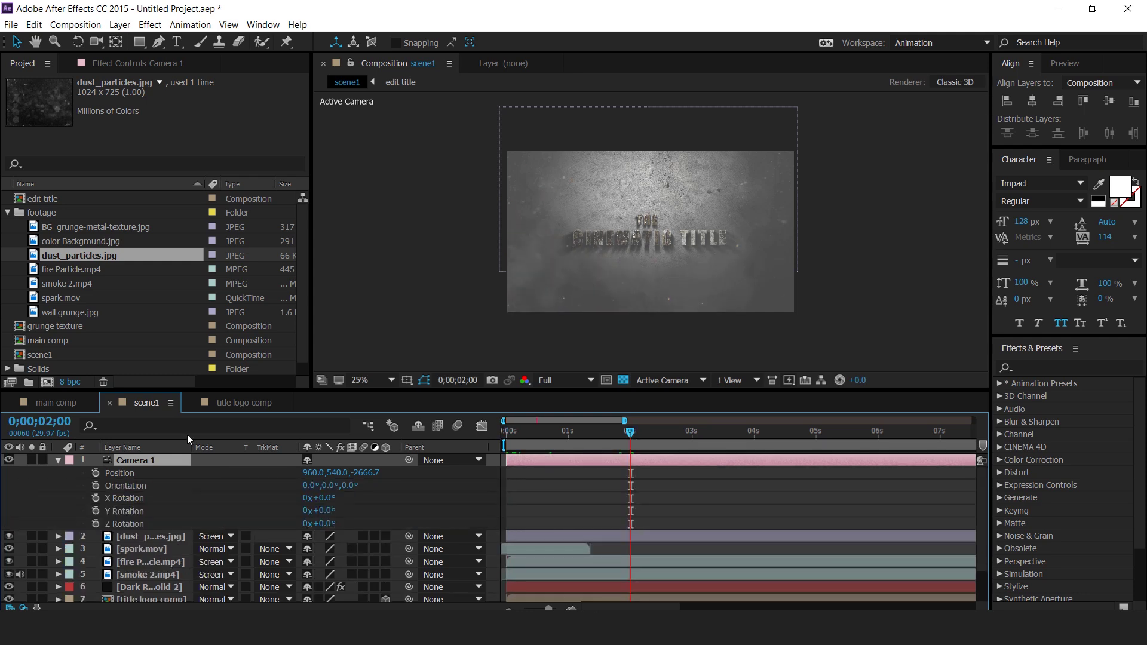
left_click(96, 473)
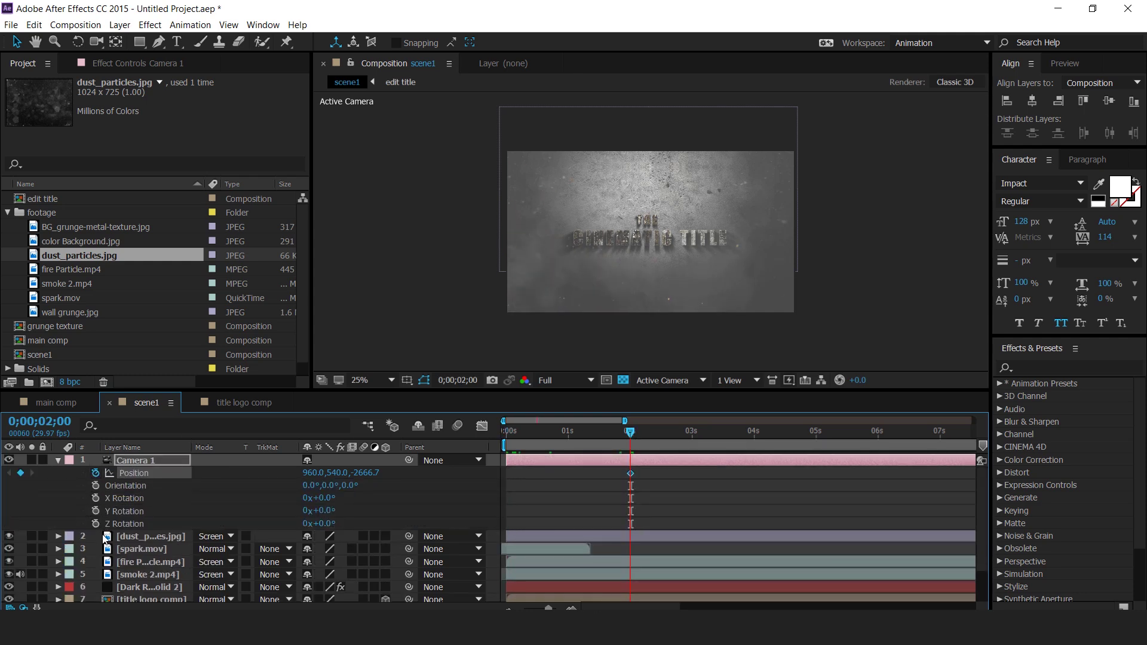
left_click(95, 524)
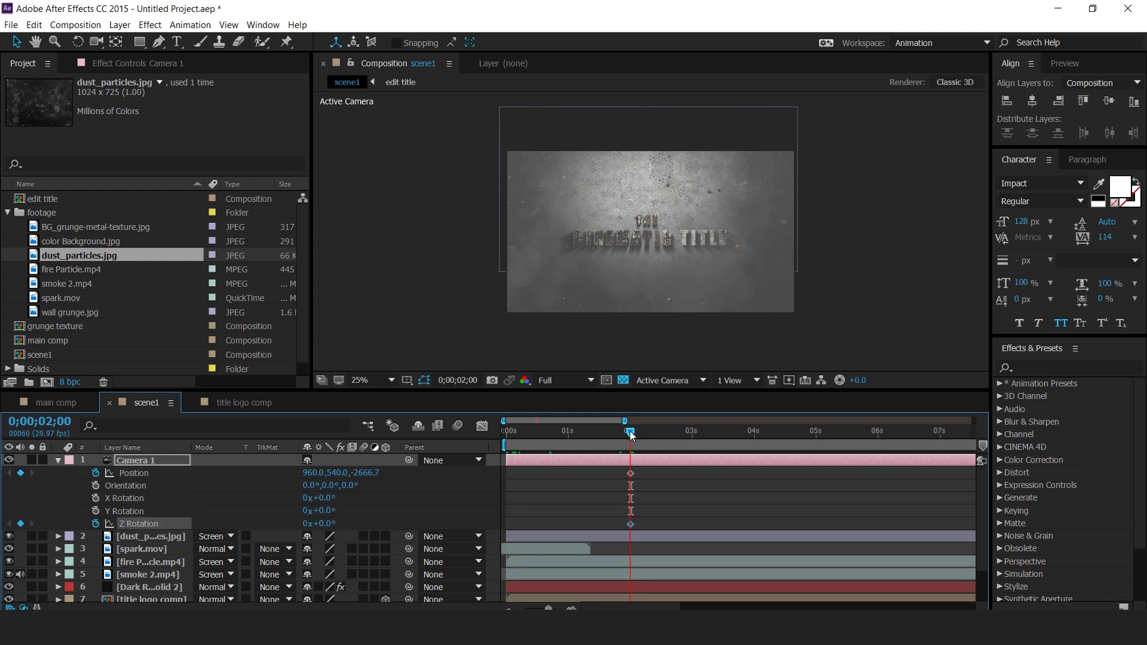
- At 0;00;00;00, set Camera 1's Z position to -799.7 and its Z Rotation to 25°
left_click_drag(631, 436, 488, 435)
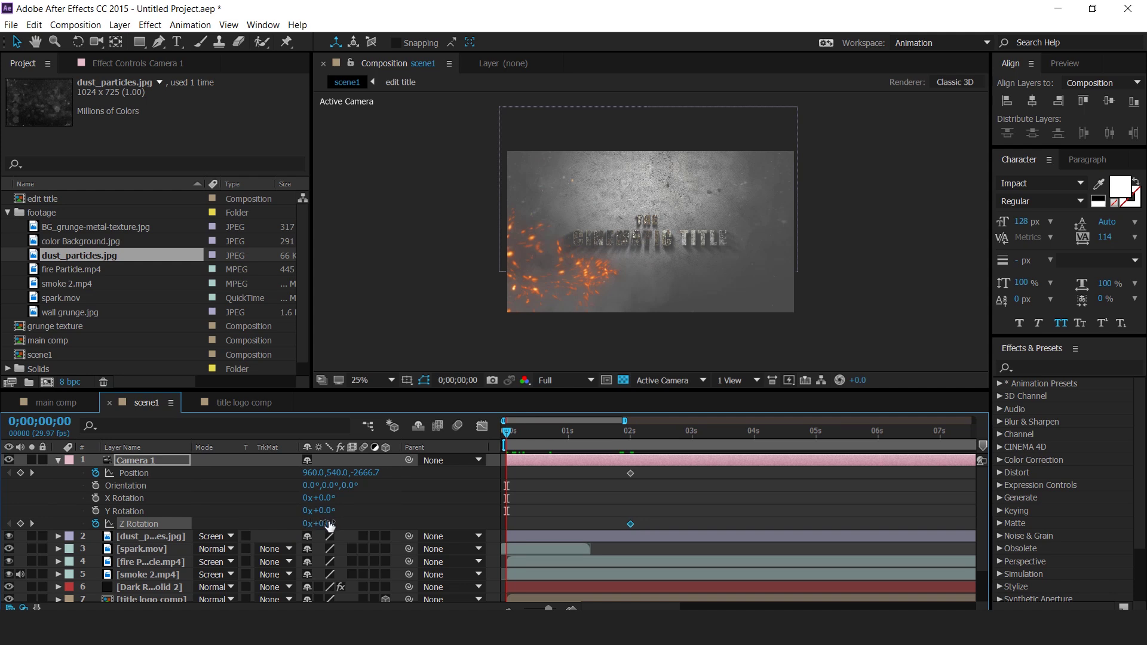
left_click_drag(367, 473, 353, 480)
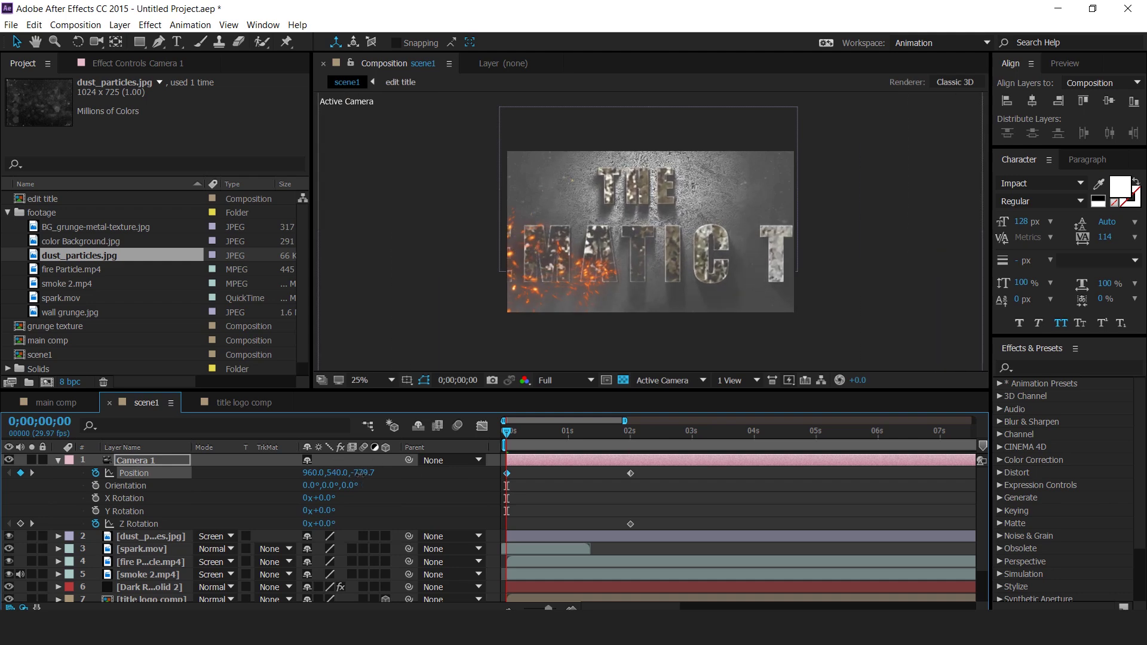
left_click(331, 524)
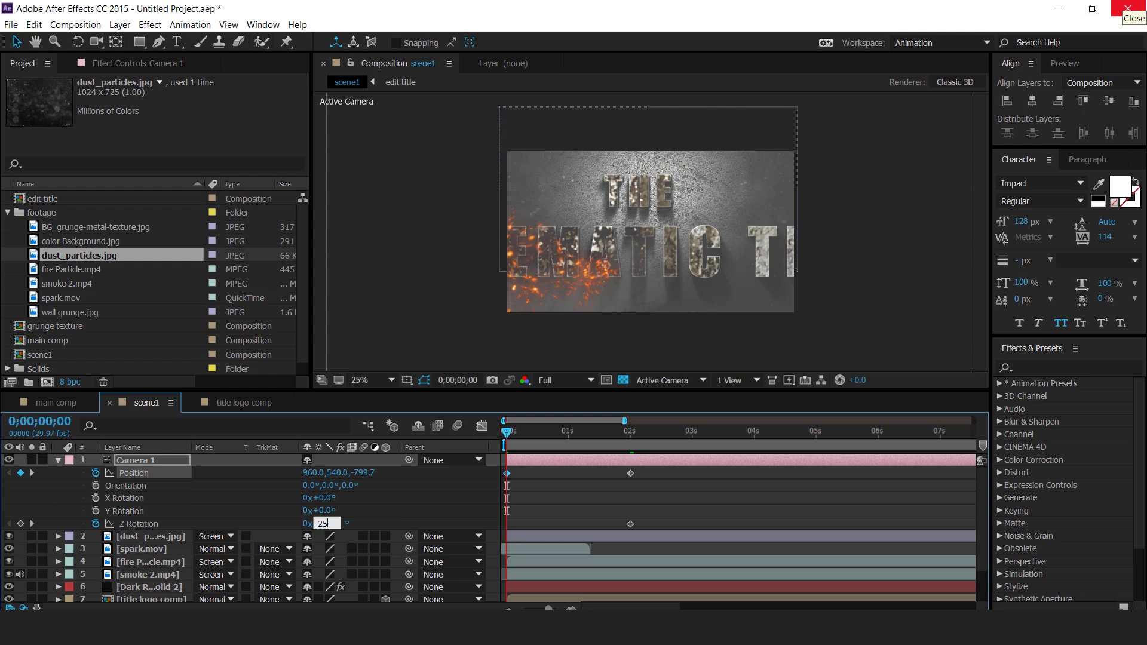
key("Return")
- Apply Easy Ease to all of Camera 1's Position and Z Rotation keyframes
left_click(677, 487)
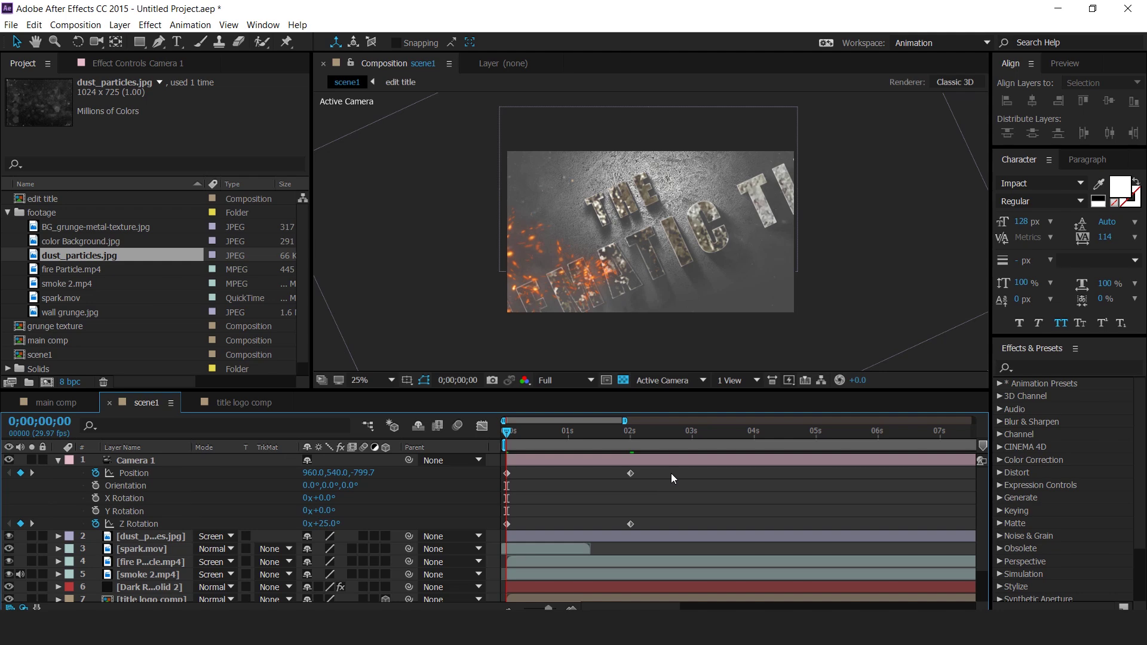
left_click_drag(665, 468, 495, 535)
right_click(631, 473)
mouse_move(711, 468)
left_click(836, 490)
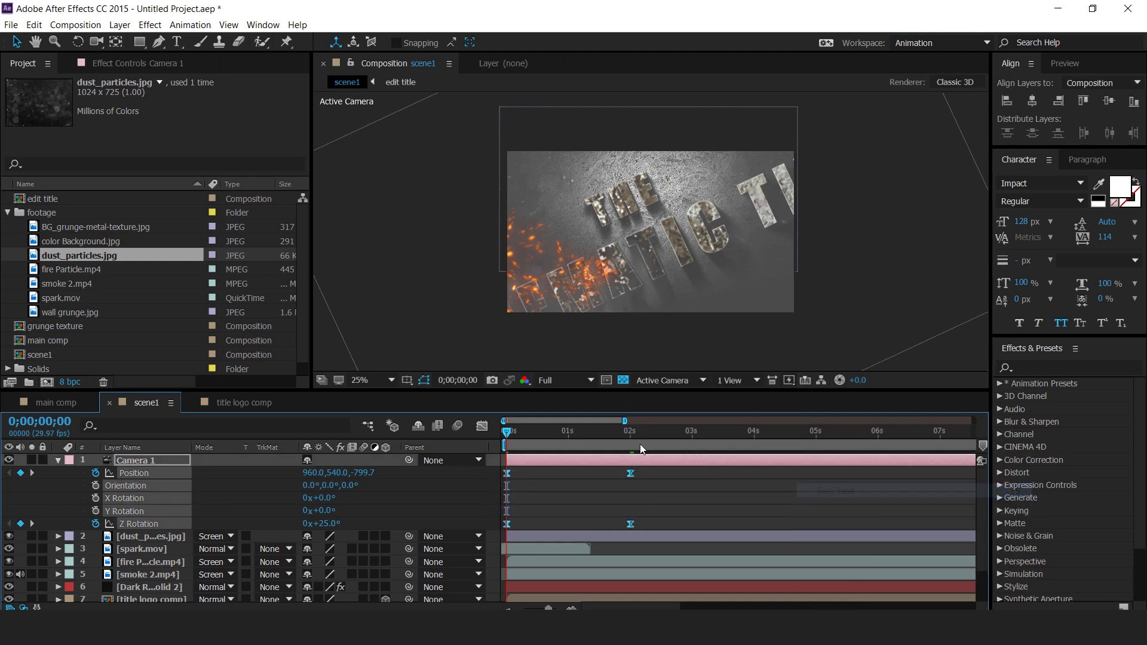
- Lengthen the ease into Camera 1's final keyframes in the Graph Editor and preview the camera move
left_click(482, 425)
left_click_drag(655, 533, 515, 570)
left_click(481, 427)
left_click(698, 507)
key("space")
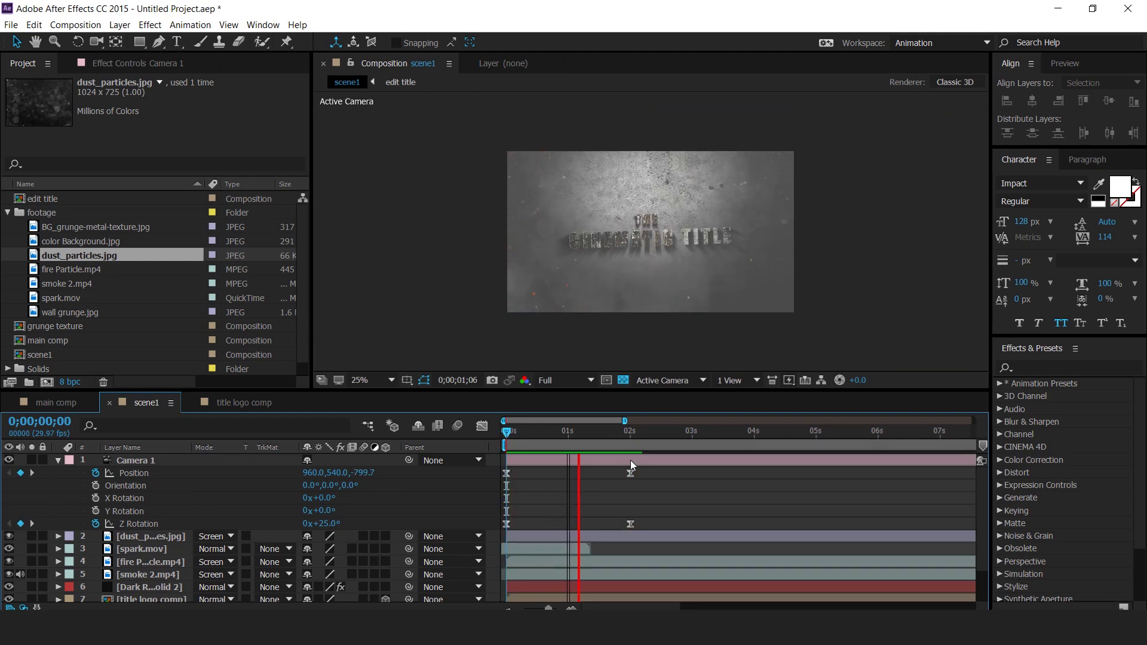
- Turn on motion blur for the title logo comp, edit title shadow and grunge background layers, and enable it for the scene1 composition
left_click(628, 432)
left_click(58, 460)
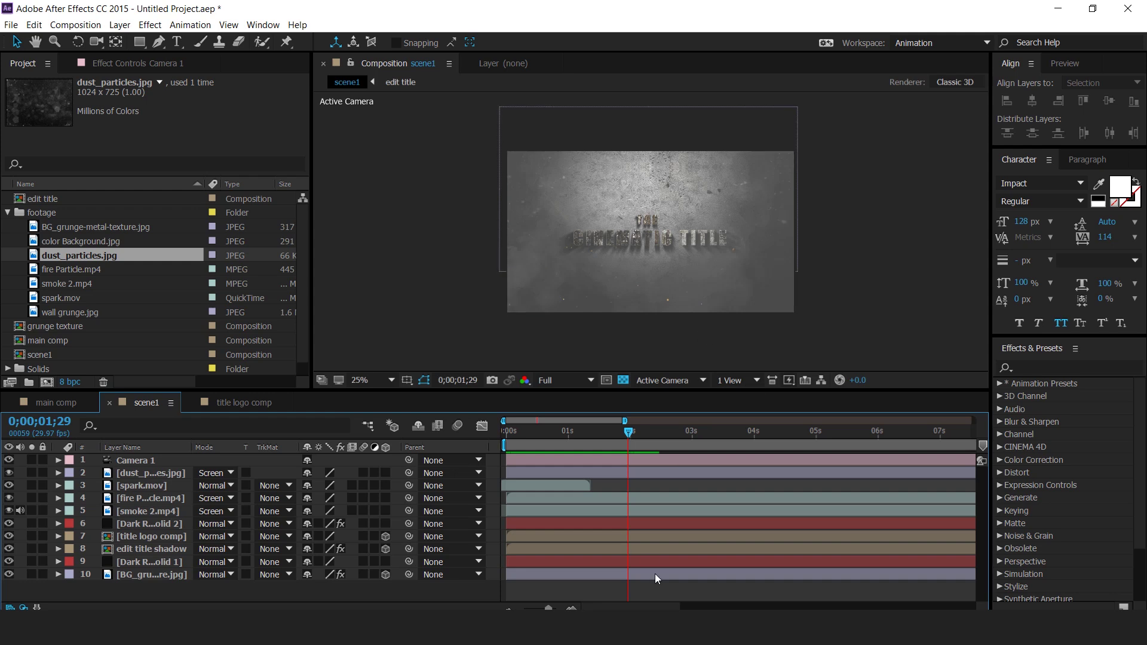
left_click(142, 538)
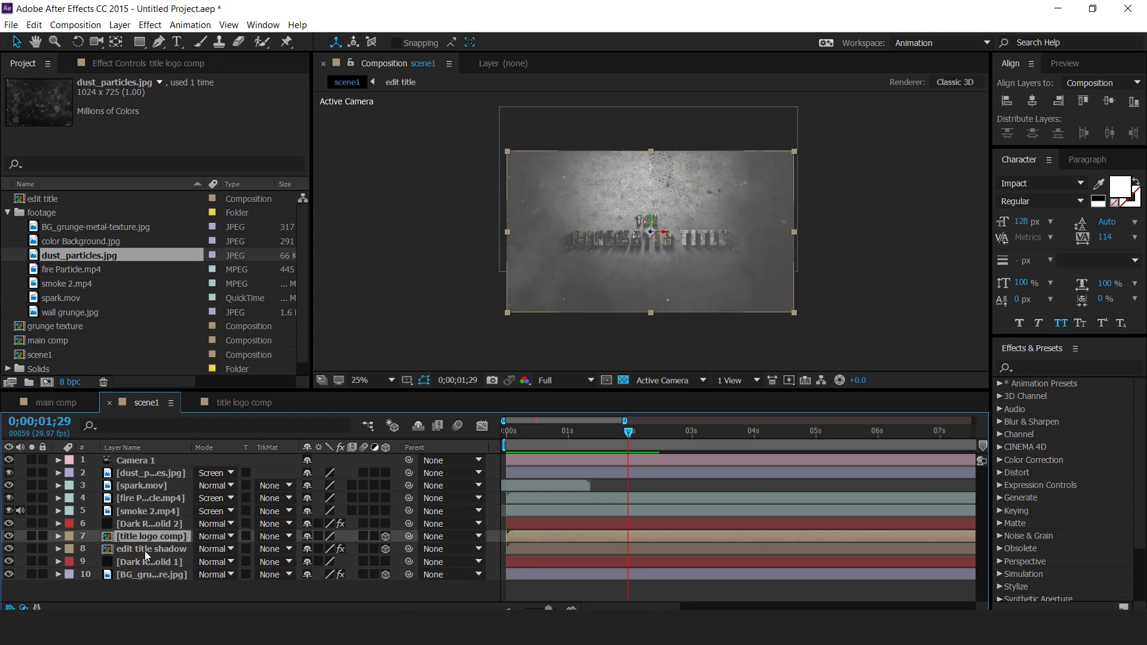
left_click(144, 550, "shift")
left_click(148, 576, "ctrl")
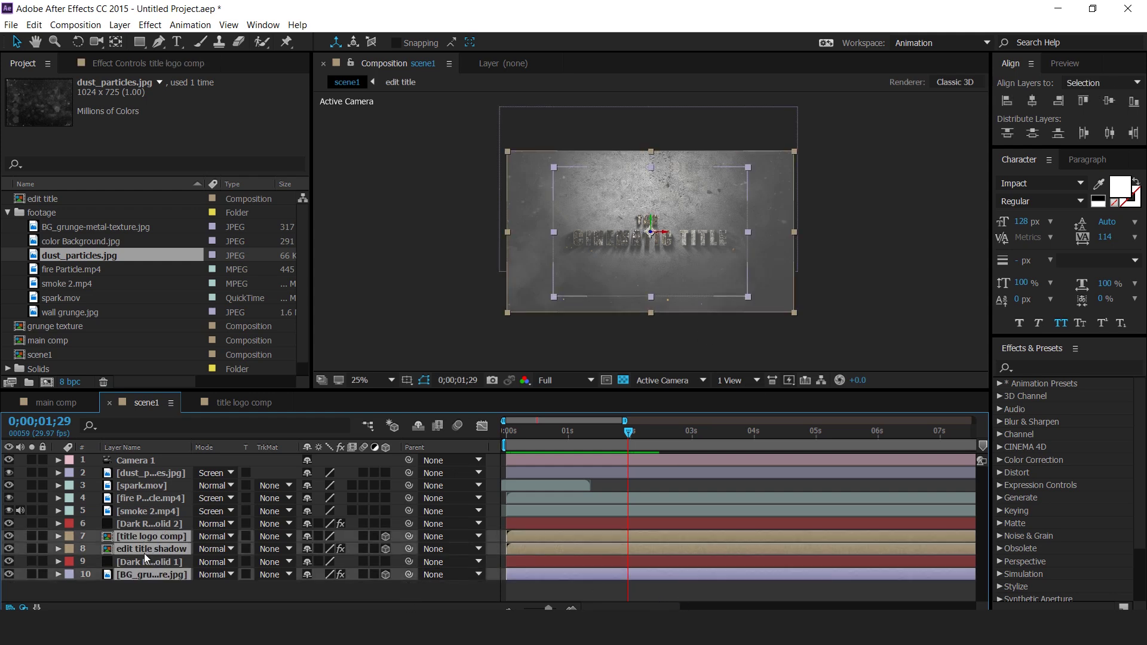
left_click(365, 537)
left_click(455, 429)
- Open main comp and place the scene1 composition in it as a layer
left_click(51, 403)
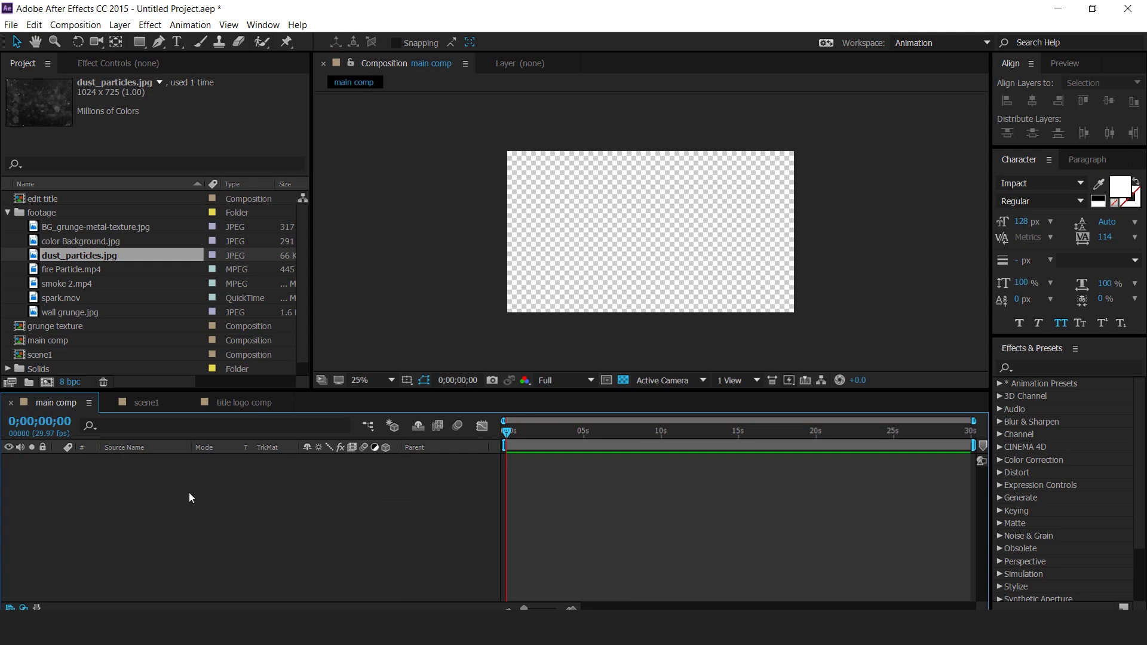
left_click(8, 213)
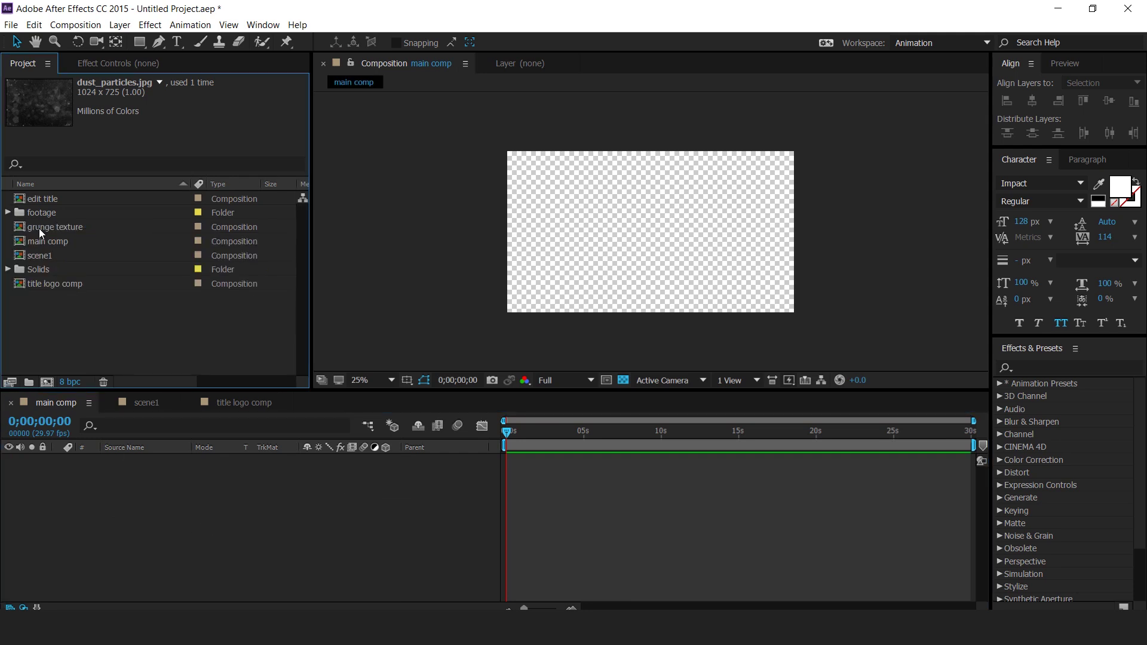
left_click(48, 252)
left_click_drag(27, 257, 131, 497)
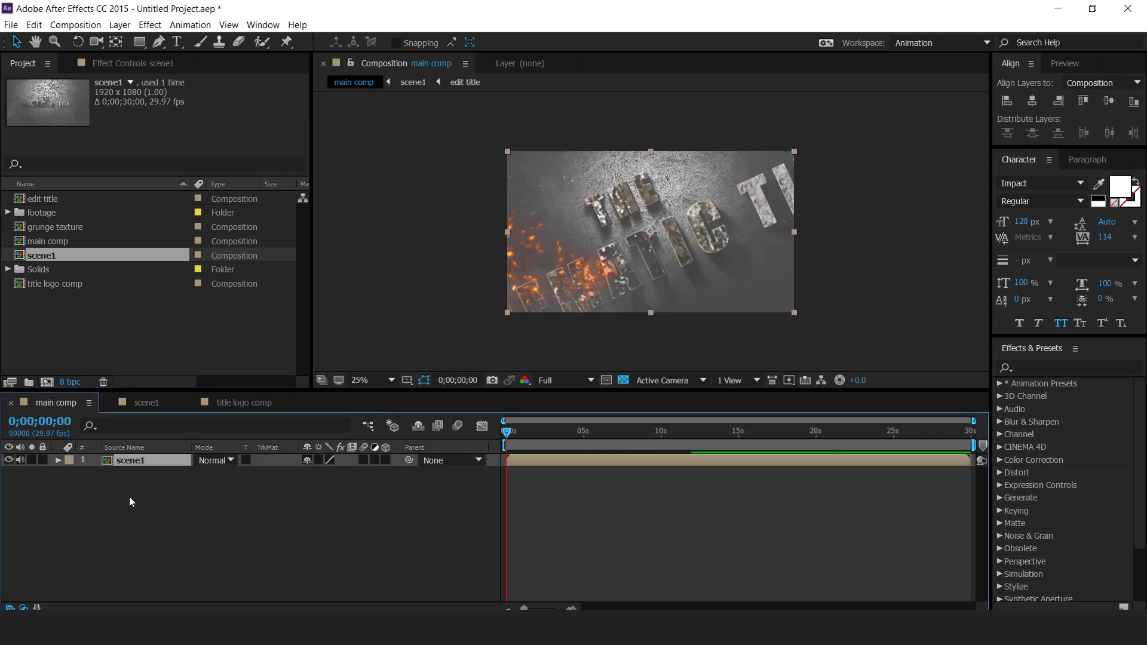
- Add an adjustment layer above scene1 in main comp and apply the Curves effect to it
right_click(362, 531)
mouse_move(425, 379)
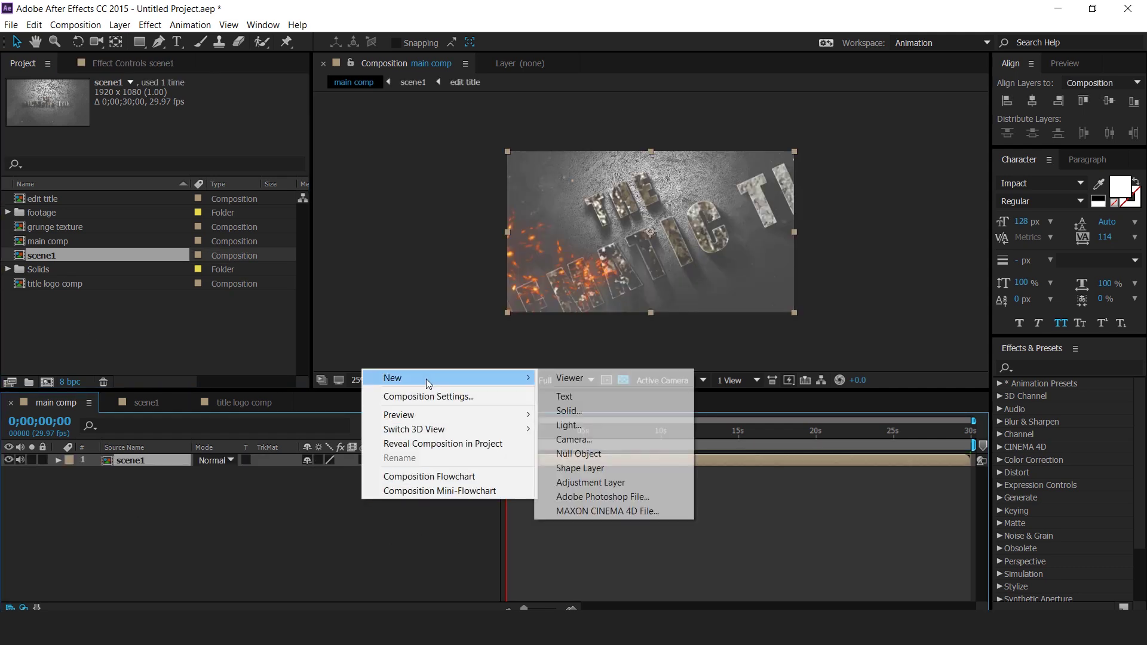
left_click(594, 484)
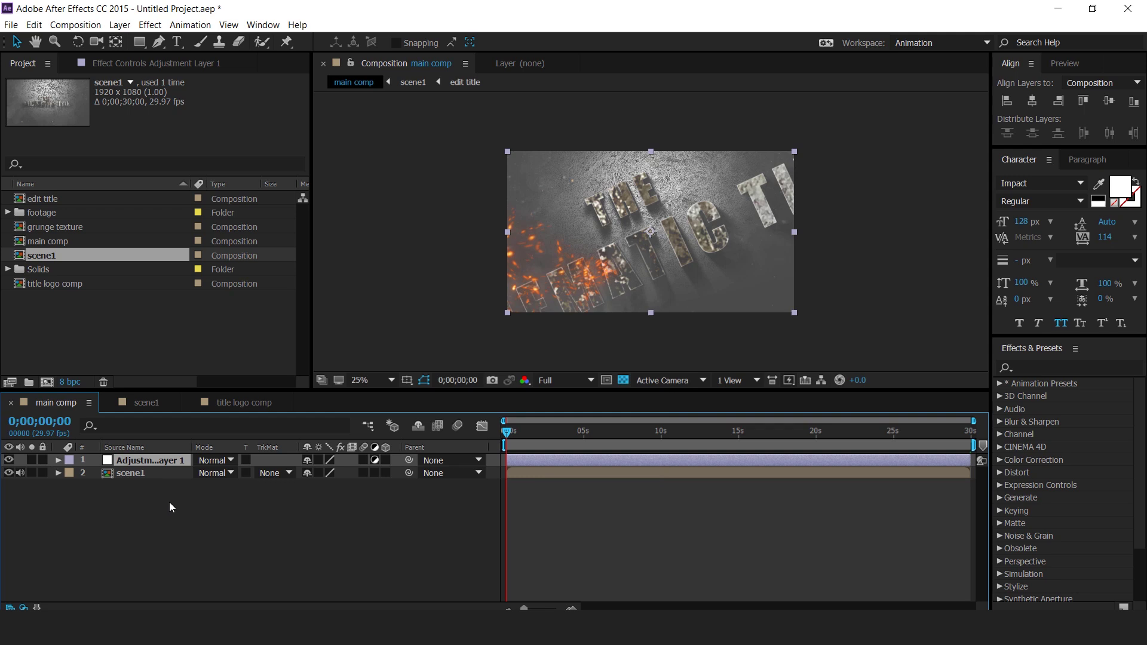
key("ctrl+space")
type("cu")
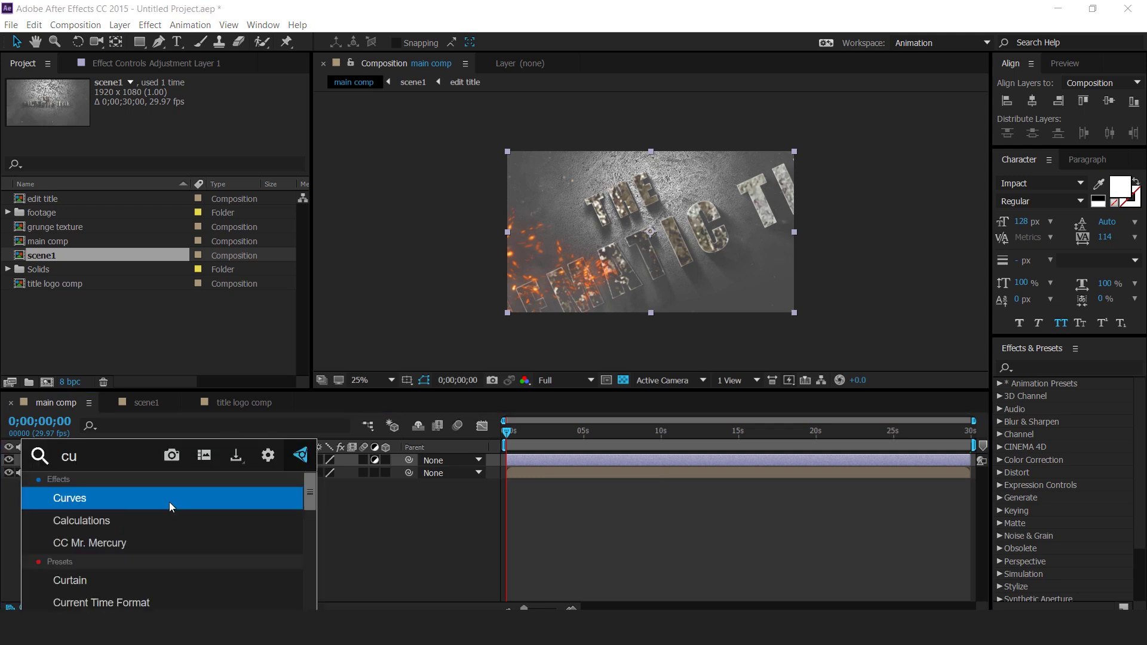
key("Return")
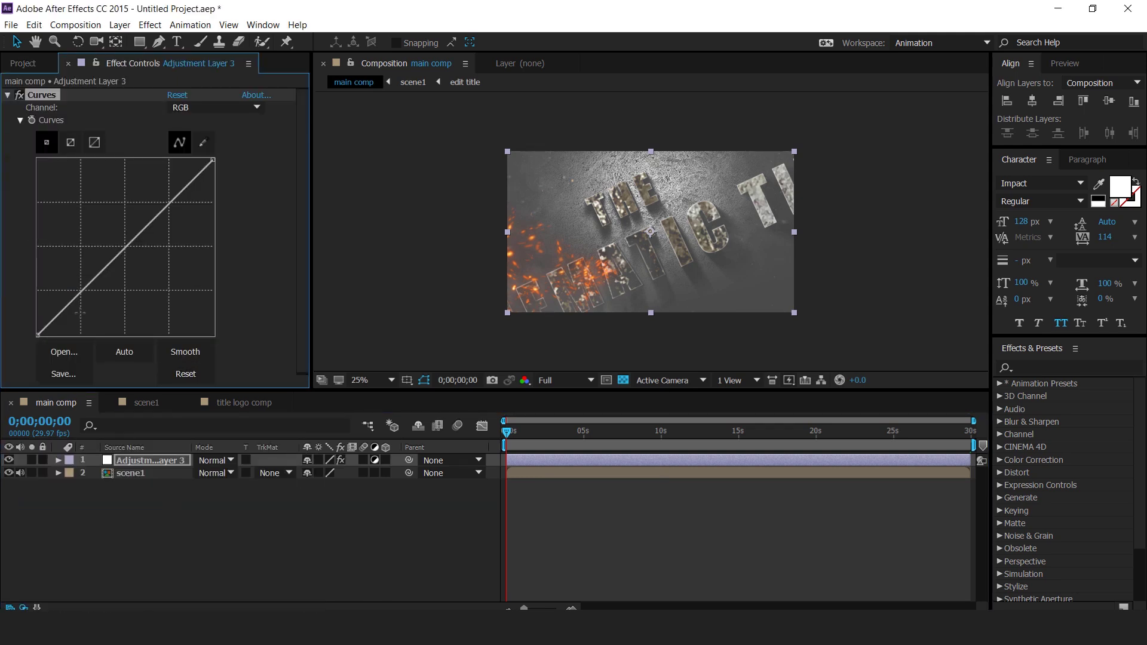
- Shape the RGB curve into a gentle S, lowering the shadows and raising the highlights for more contrast
left_click_drag(77, 295, 83, 300)
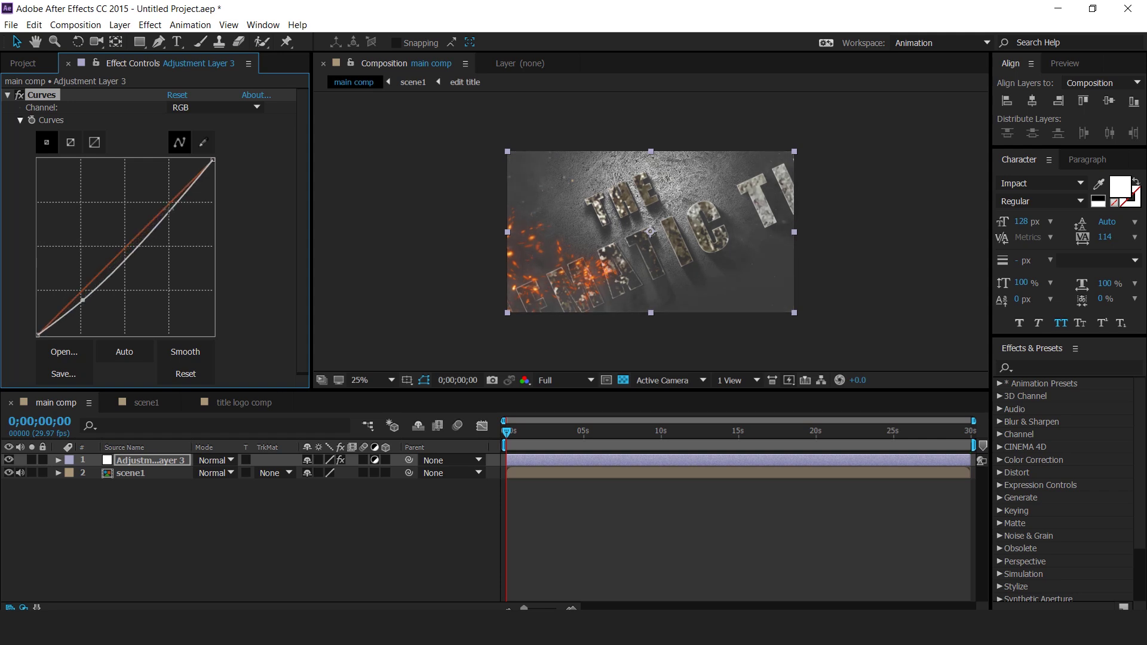
left_click_drag(158, 217, 160, 205)
left_click_drag(82, 300, 82, 304)
left_click(271, 515)
- Add a second adjustment layer above the first and apply the Curves effect to it
right_click(281, 505)
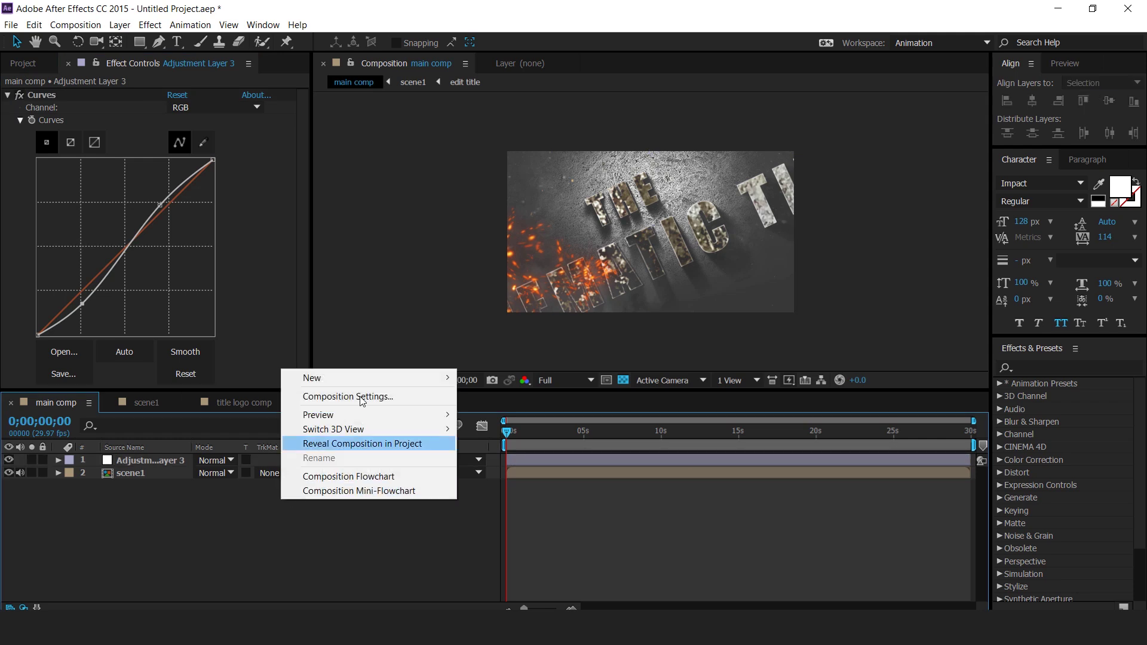
mouse_move(394, 380)
left_click(511, 482)
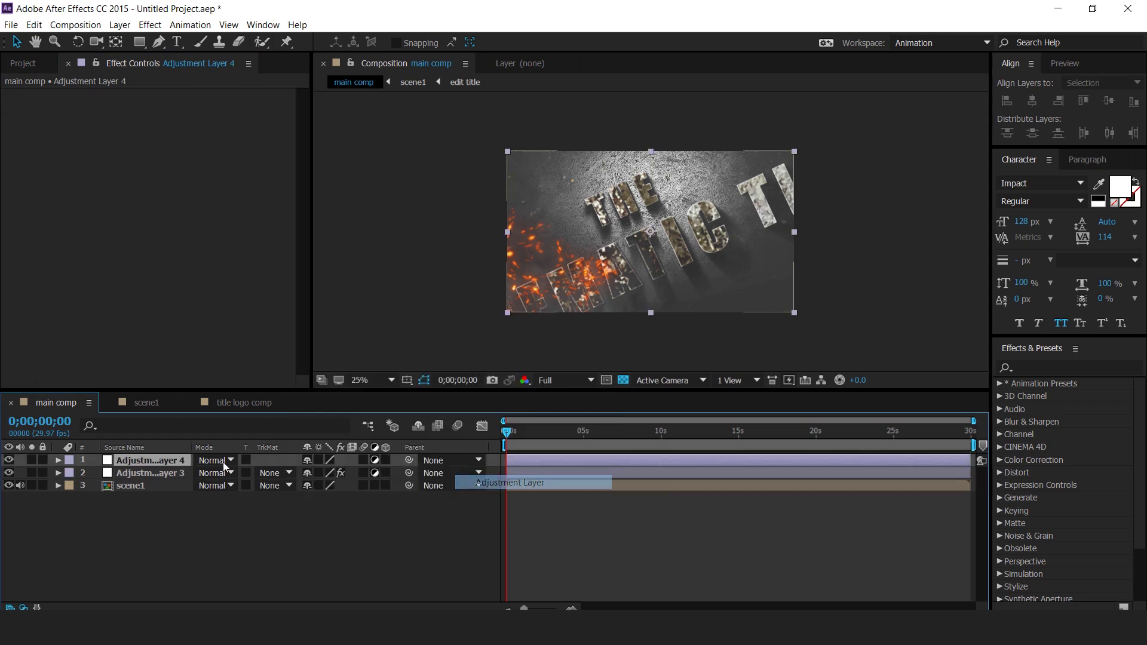
key("ctrl+space")
type("cu")
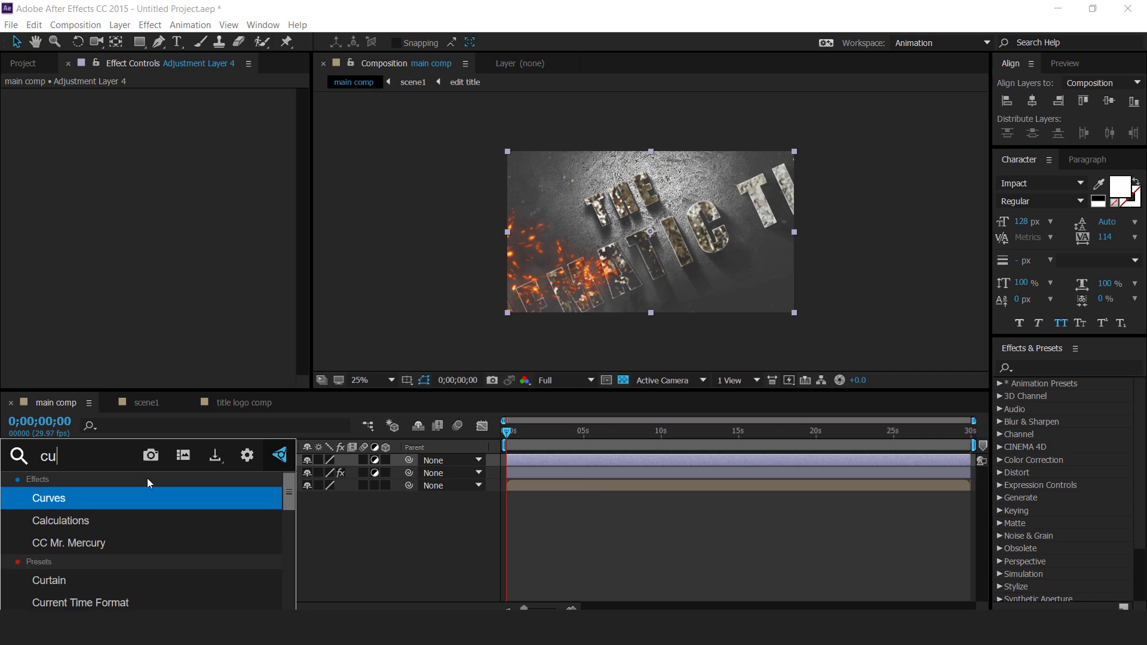
key("Return")
- Create a darker, cool grade in the second Curves effect by lowering RGB, raising Blue and Green slightly, and lowering the Red highlights
left_click_drag(82, 298, 73, 291)
left_click(257, 107)
left_click(214, 164)
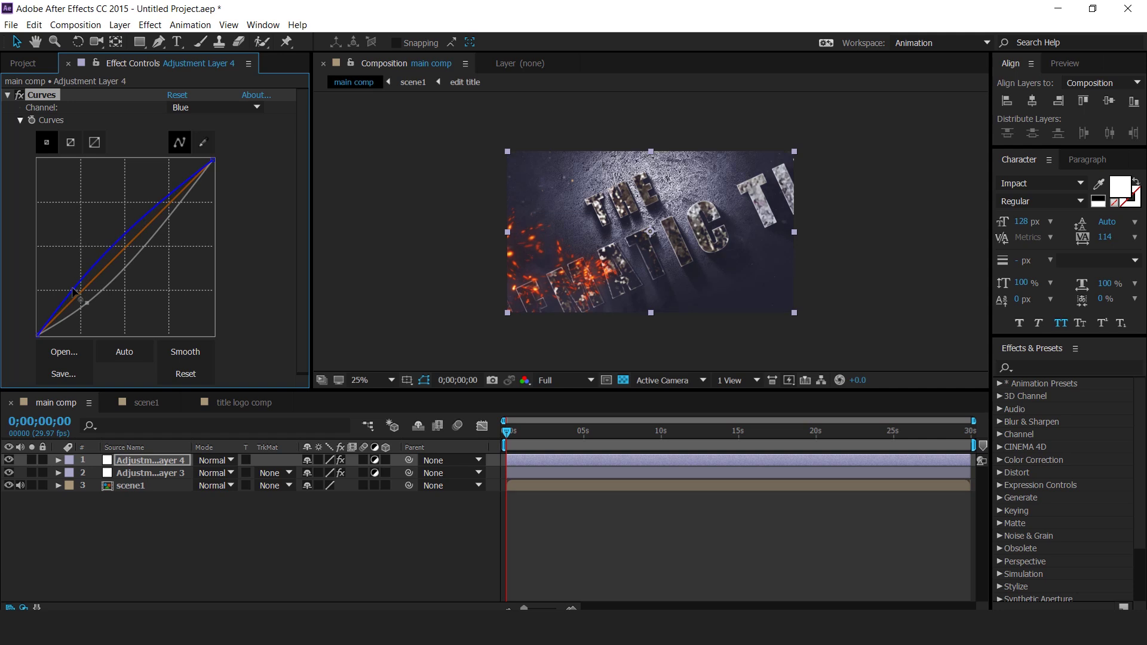
left_click(257, 107)
left_click(202, 135)
left_click_drag(174, 213, 169, 209)
left_click(256, 107)
left_click(202, 150)
left_click_drag(84, 289, 73, 291)
left_click(257, 107)
left_click(203, 164)
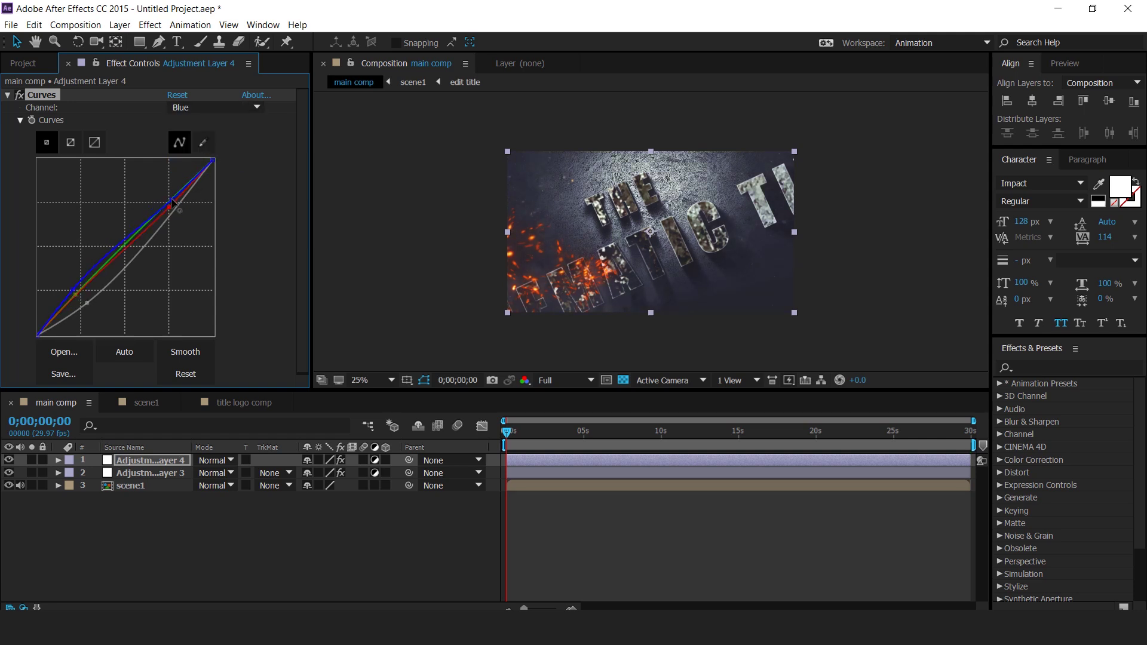
left_click_drag(595, 433, 536, 437)
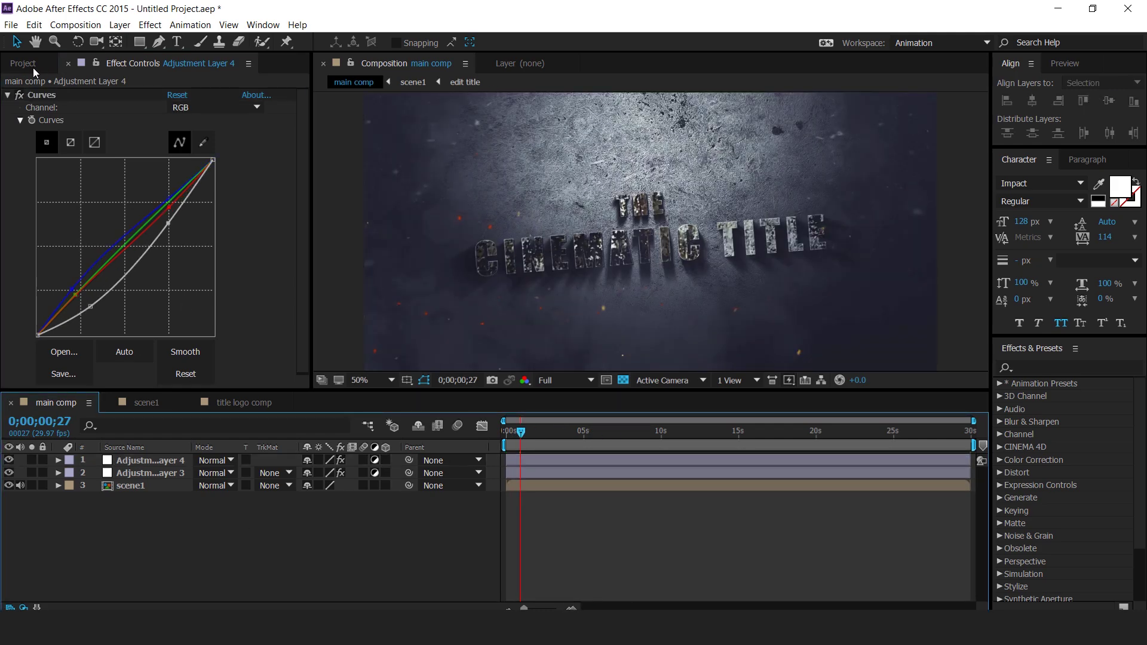
- Place color Background.jpg from the footage folder as the topmost layer of main comp
left_click(24, 63)
left_click(109, 309)
left_click(8, 213)
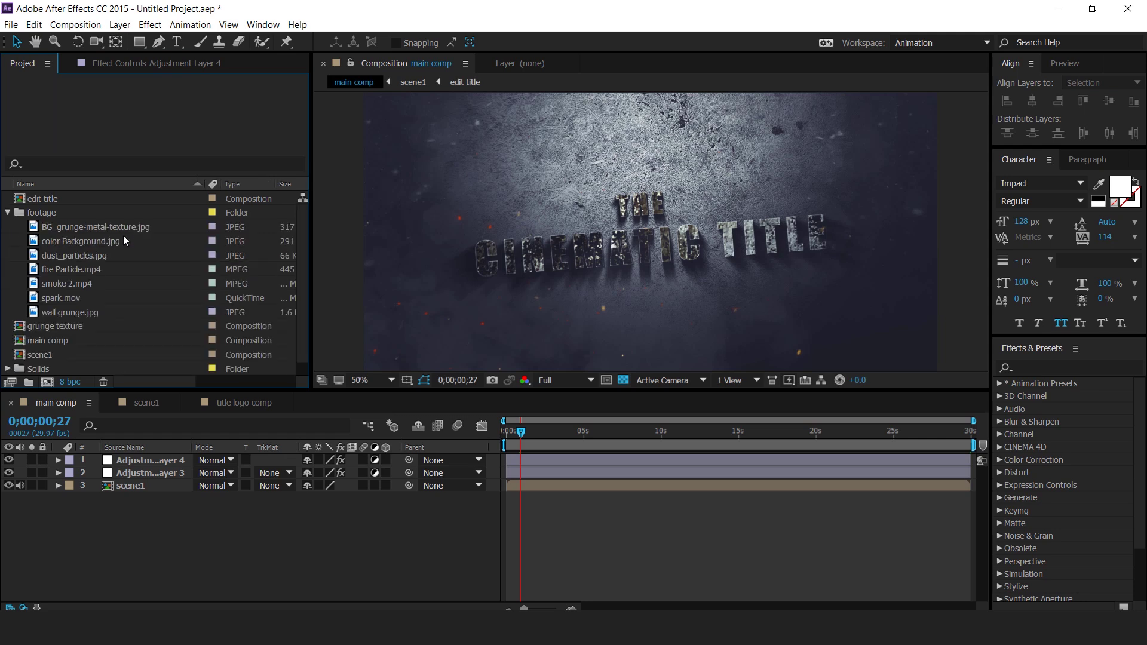
left_click(135, 226)
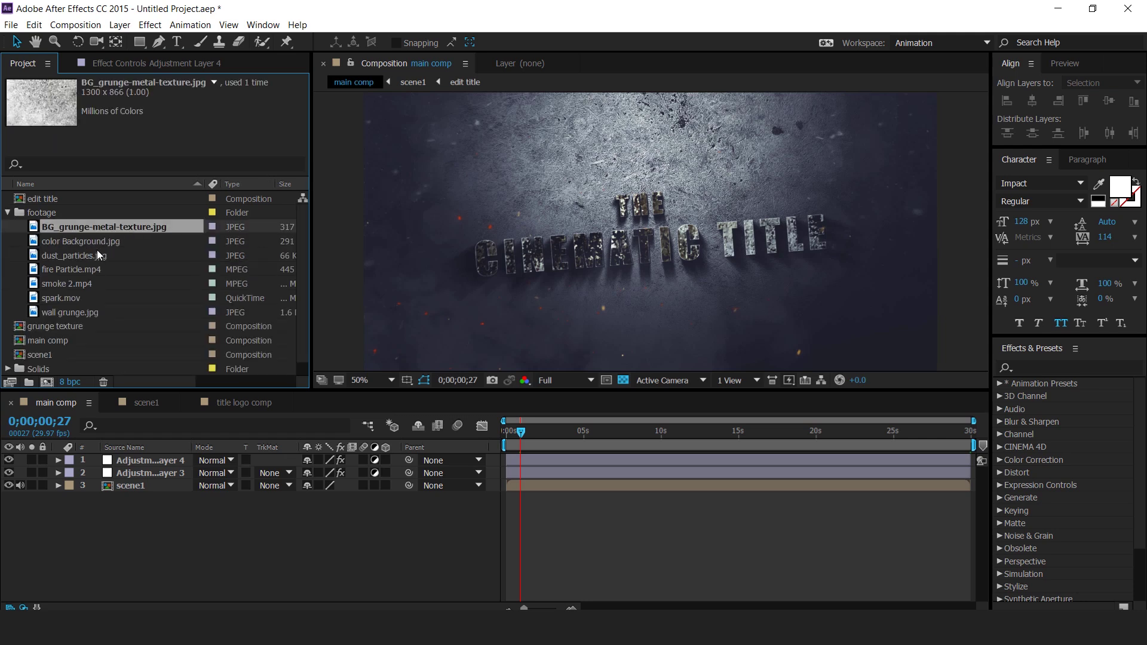
left_click(45, 242)
left_click_drag(136, 440, 134, 448)
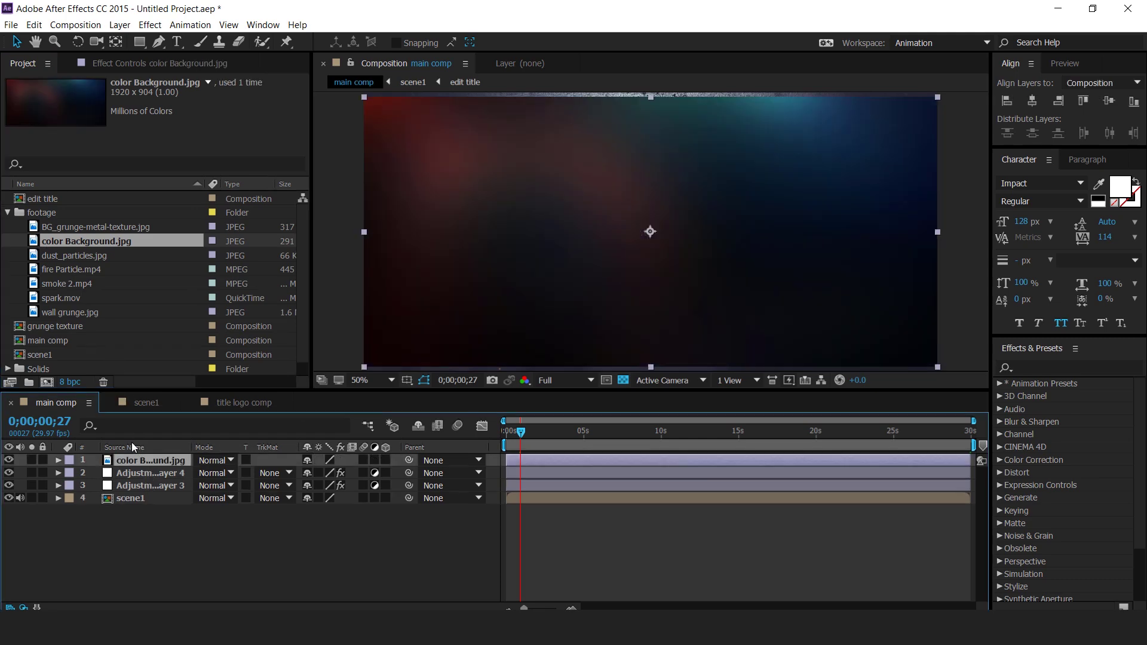
- Enlarge color Background.jpg proportionally past the frame edges and set its blending mode to Screen
key("comma")
left_click_drag(791, 233, 841, 248)
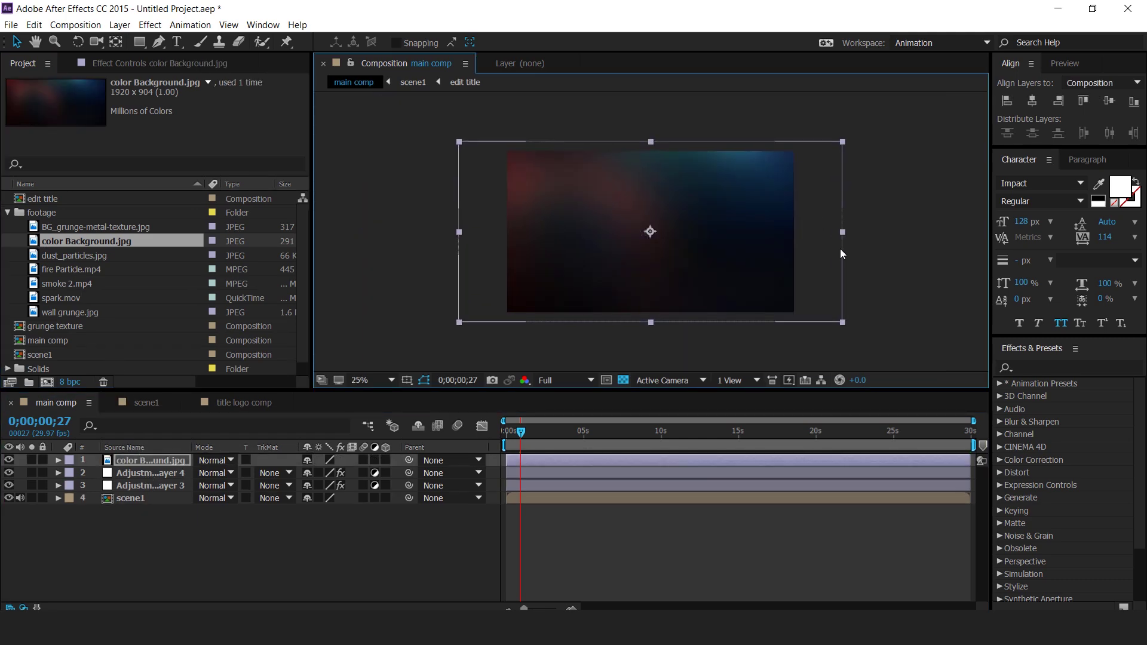
left_click(221, 460)
left_click(300, 244)
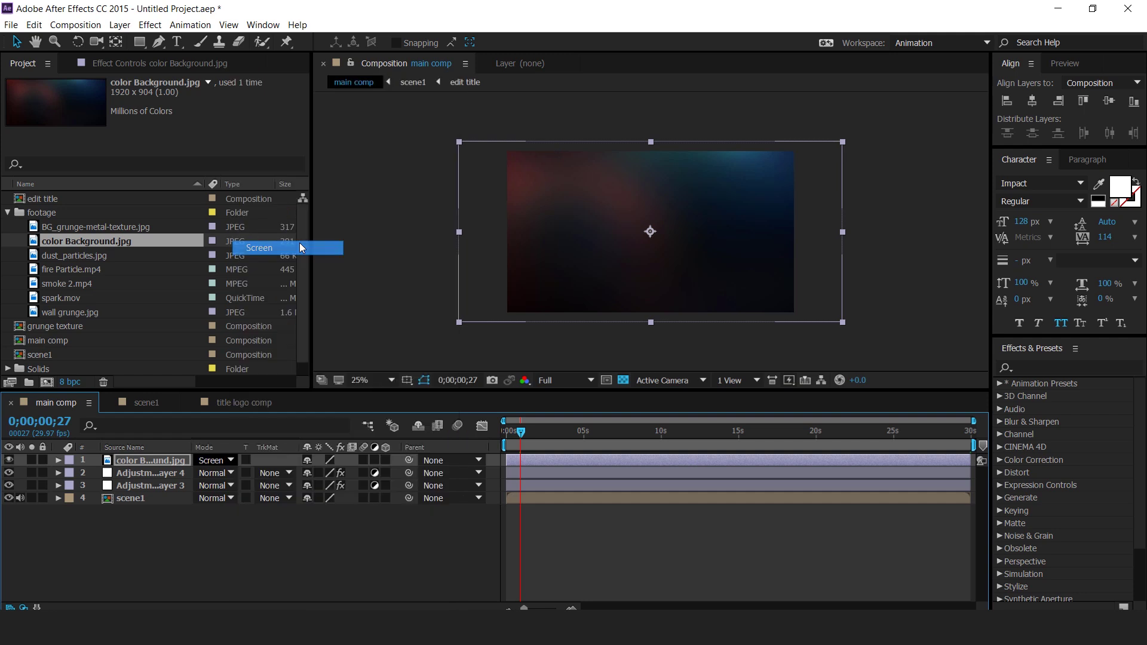
left_click(450, 562)
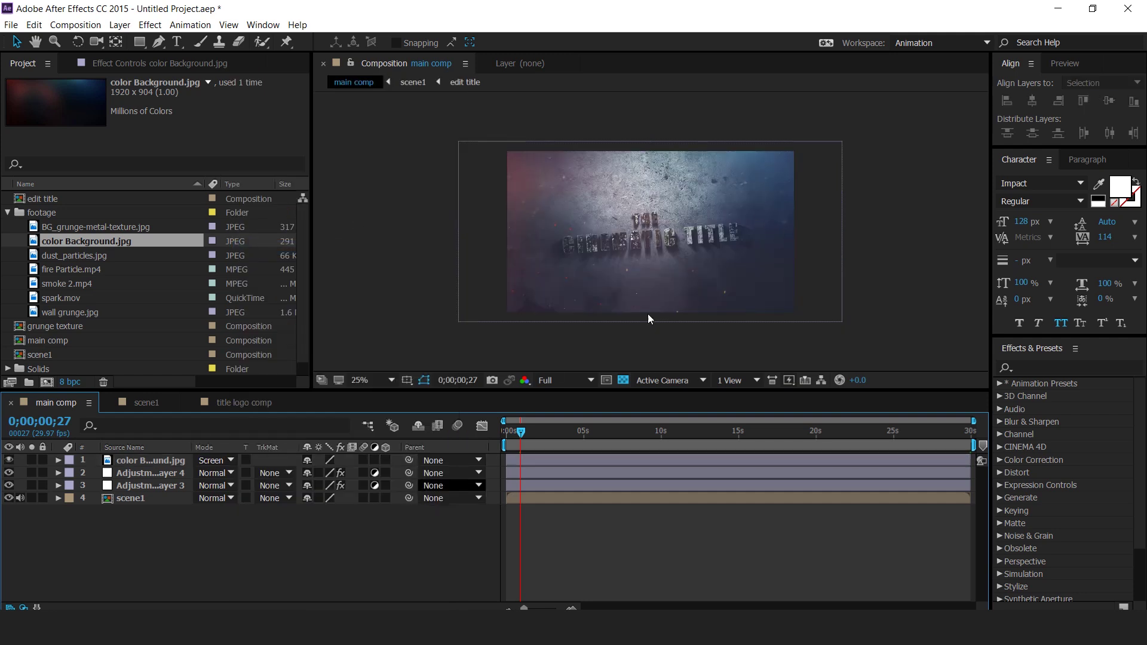
key("period")
key("comma")
left_click_drag(510, 440, 538, 436)
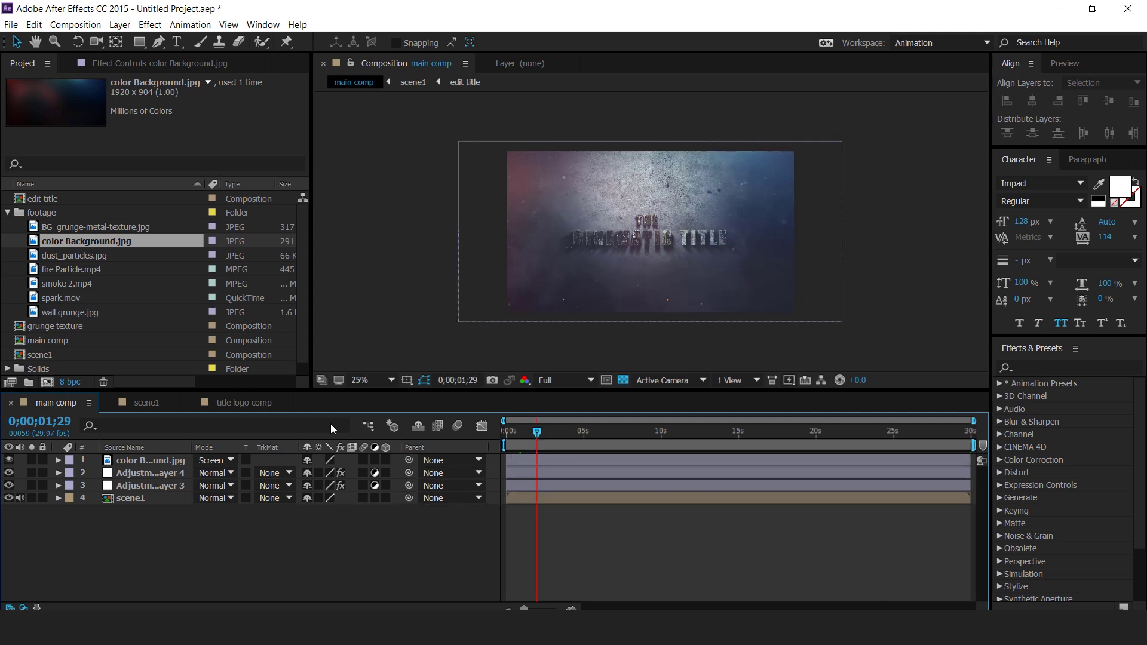
- Draw a thin black rectangle across the frame's upper edge and place a duplicate along the lower edge as letterbox bars
key("q")
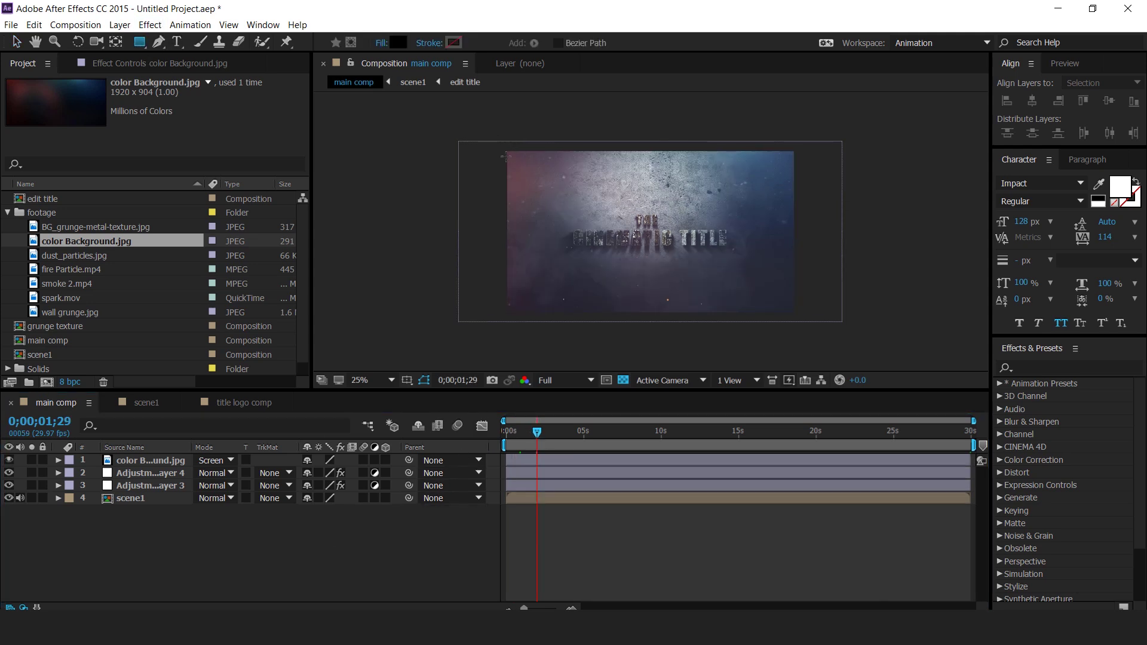
left_click_drag(498, 147, 804, 163)
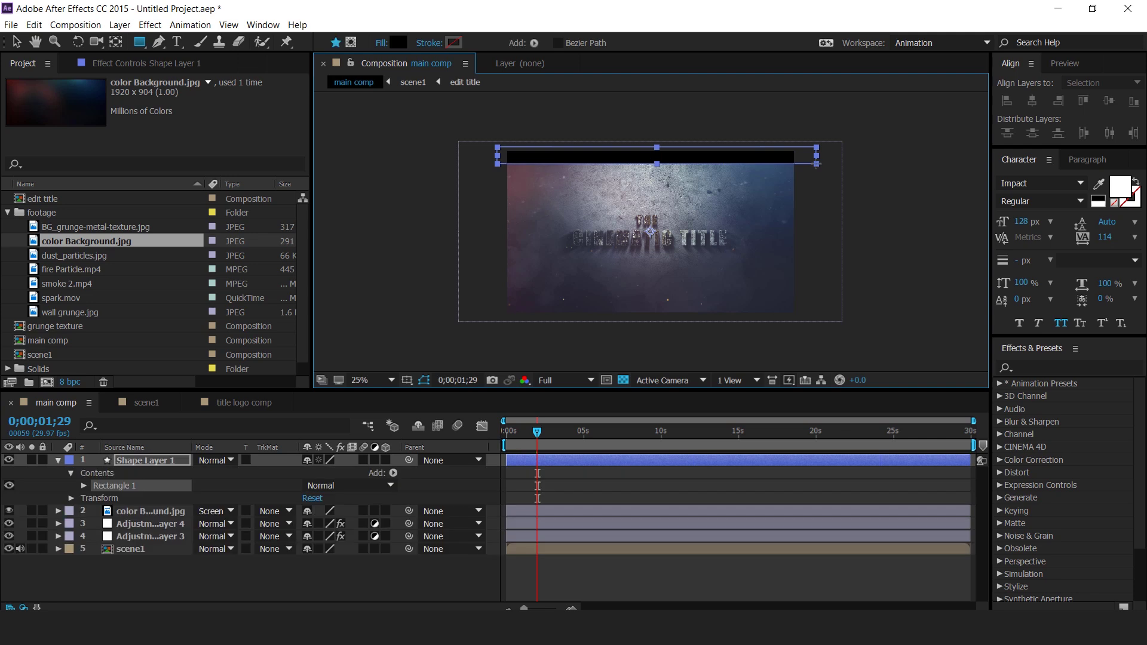
key("v")
key("ctrl+d")
left_click_drag(644, 156, 655, 313)
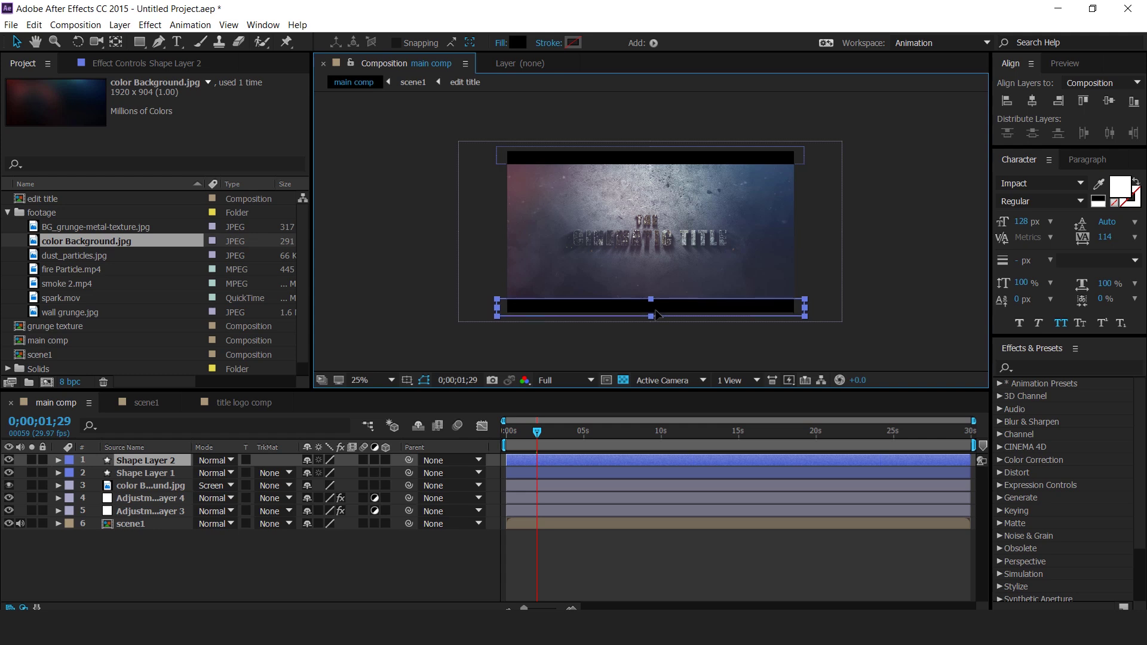
key("ctrl+shift+a")
- Preview the finished title animation from the start in a maximized composition view
left_click_drag(688, 192, 646, 210)
left_click_drag(531, 435, 507, 433)
key("space")
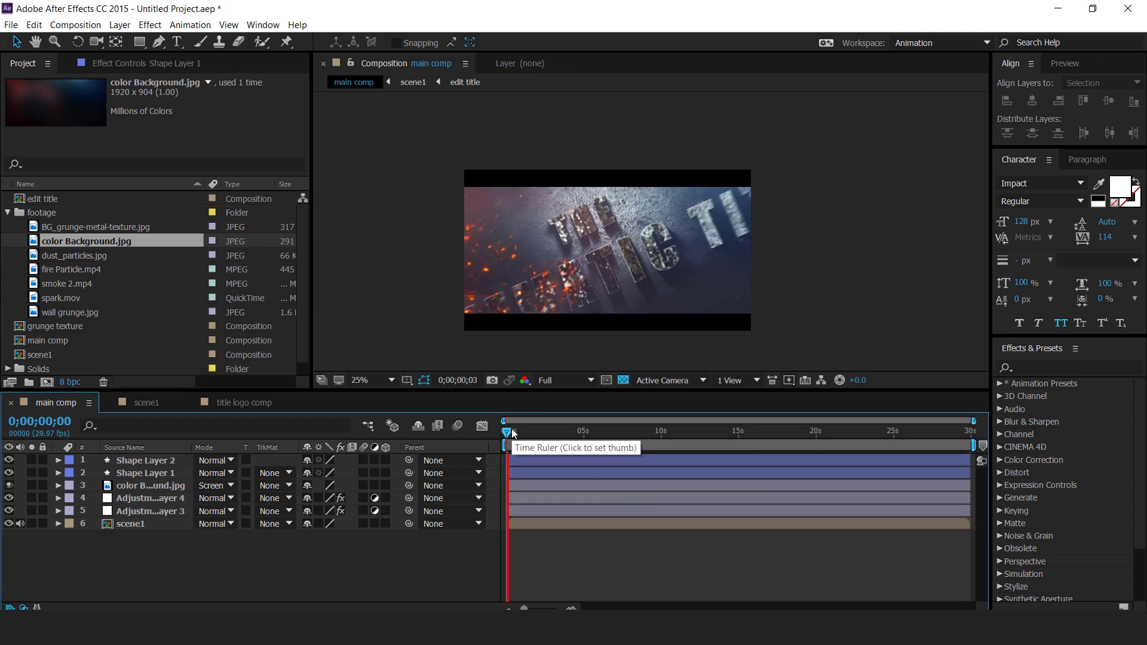
key("grave")
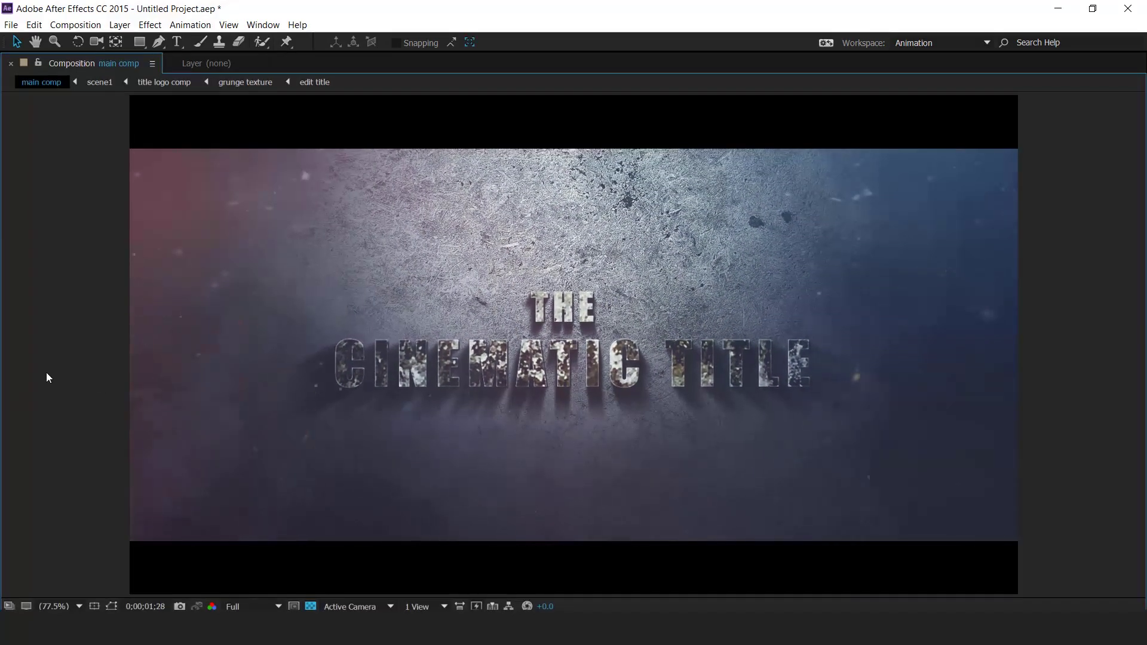